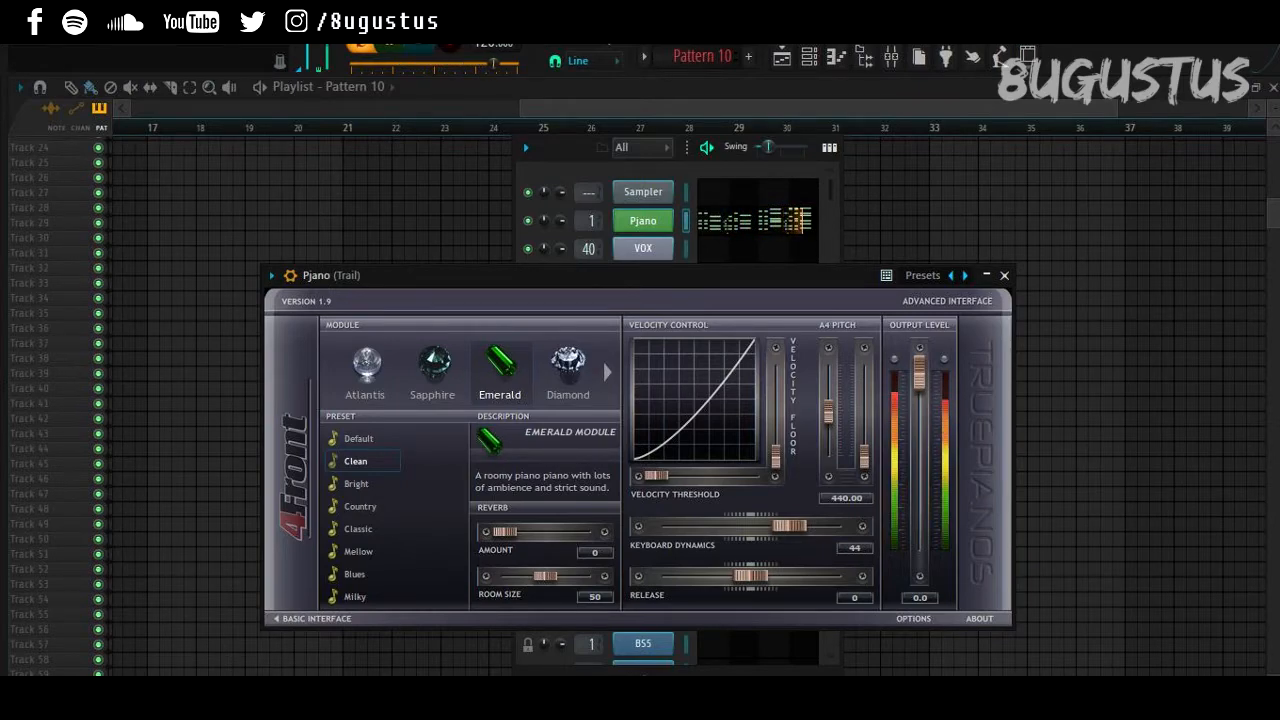
Step: Stop the TruePianos preview and bring the Pattern 10 playlist to the front
key("space")
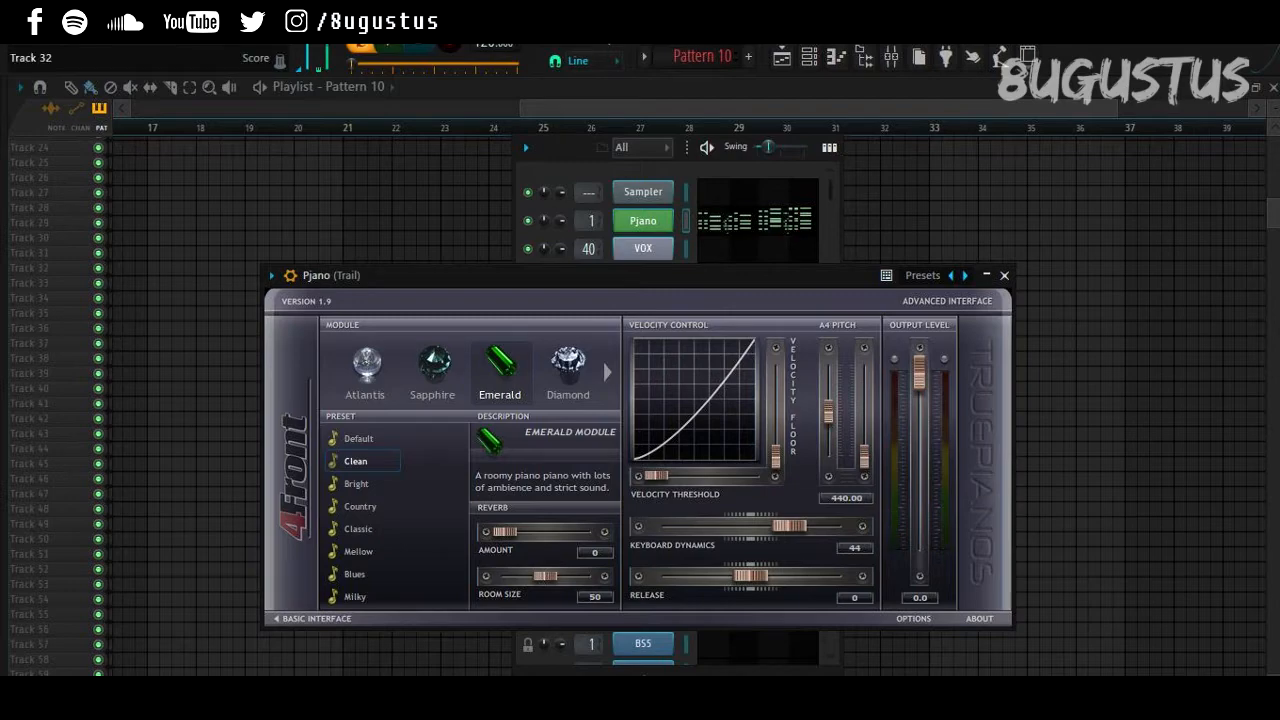
key("F5")
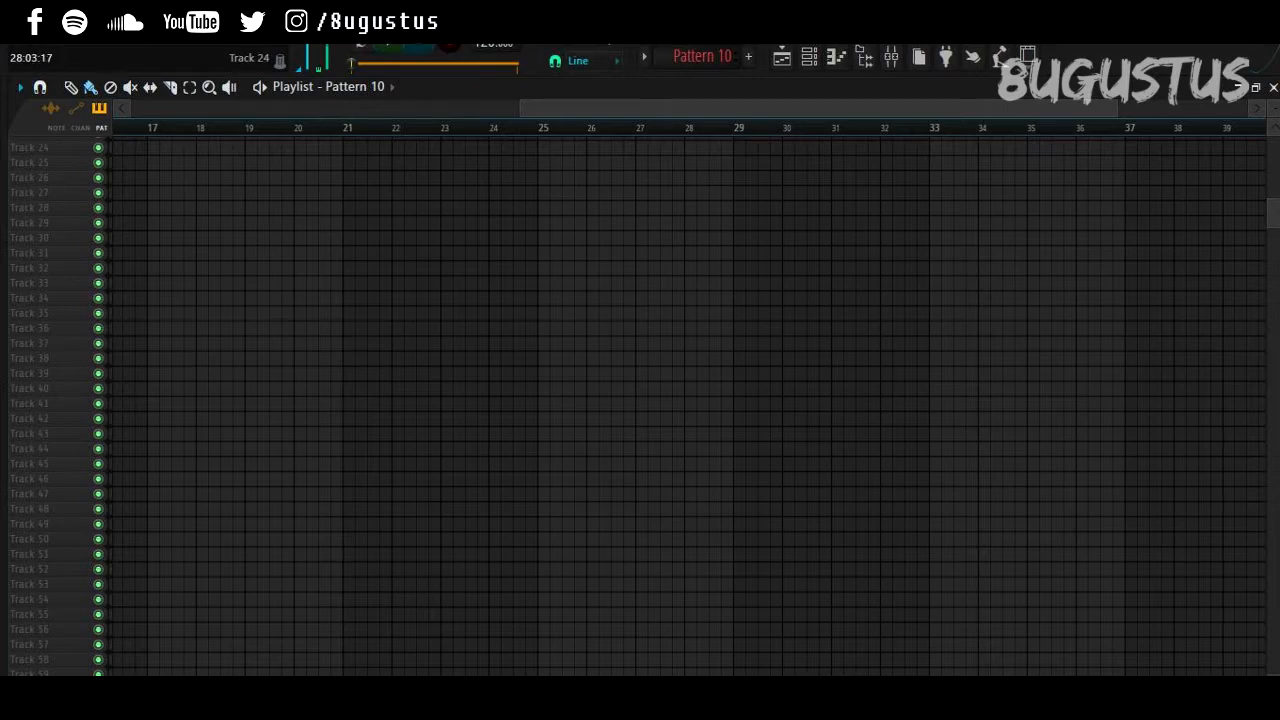
Step: Open the Pjano TruePianos plugin from the Channel Rack and play test notes D4 and C4
left_click(809, 57)
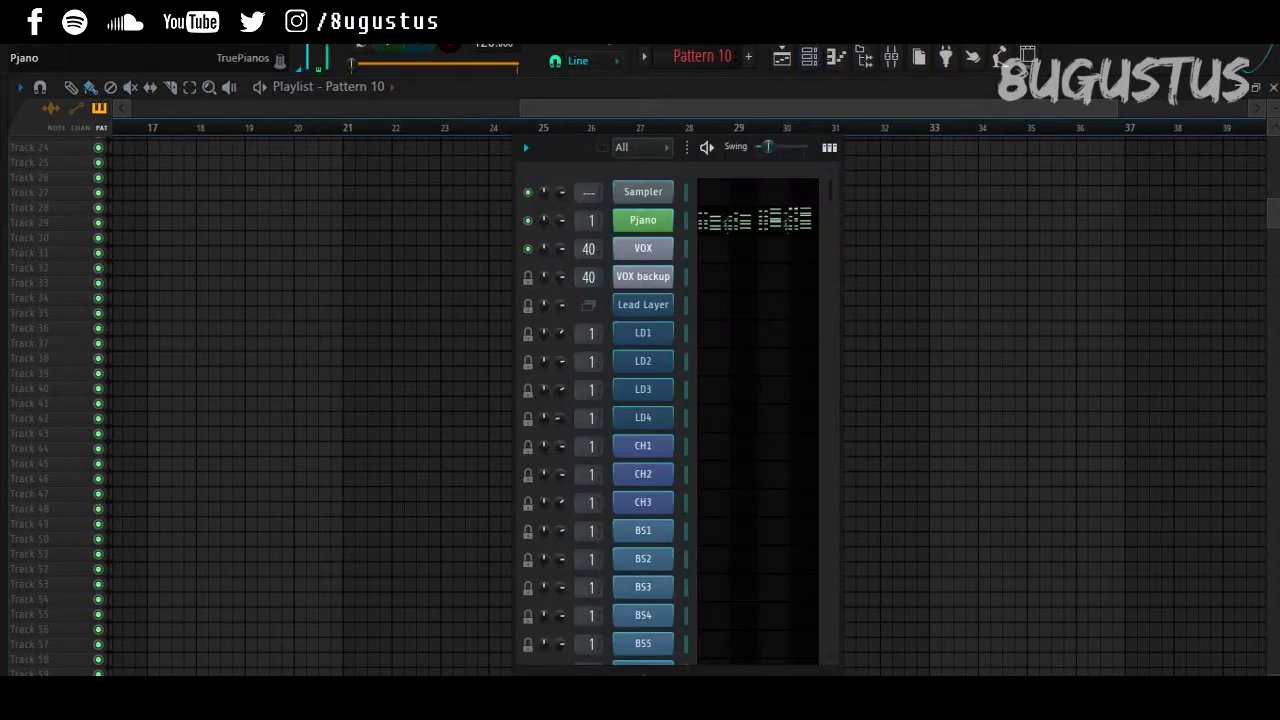
left_click(643, 220)
left_click_drag(430, 283, 494, 259)
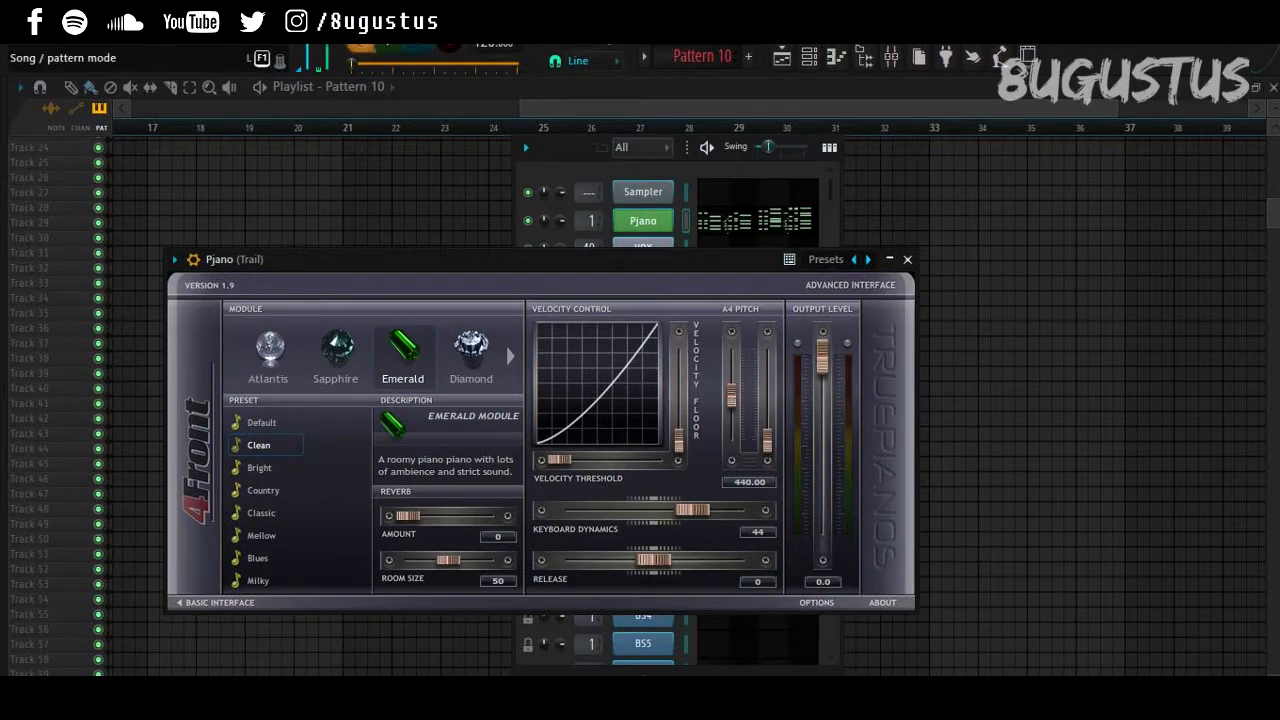
key("x")
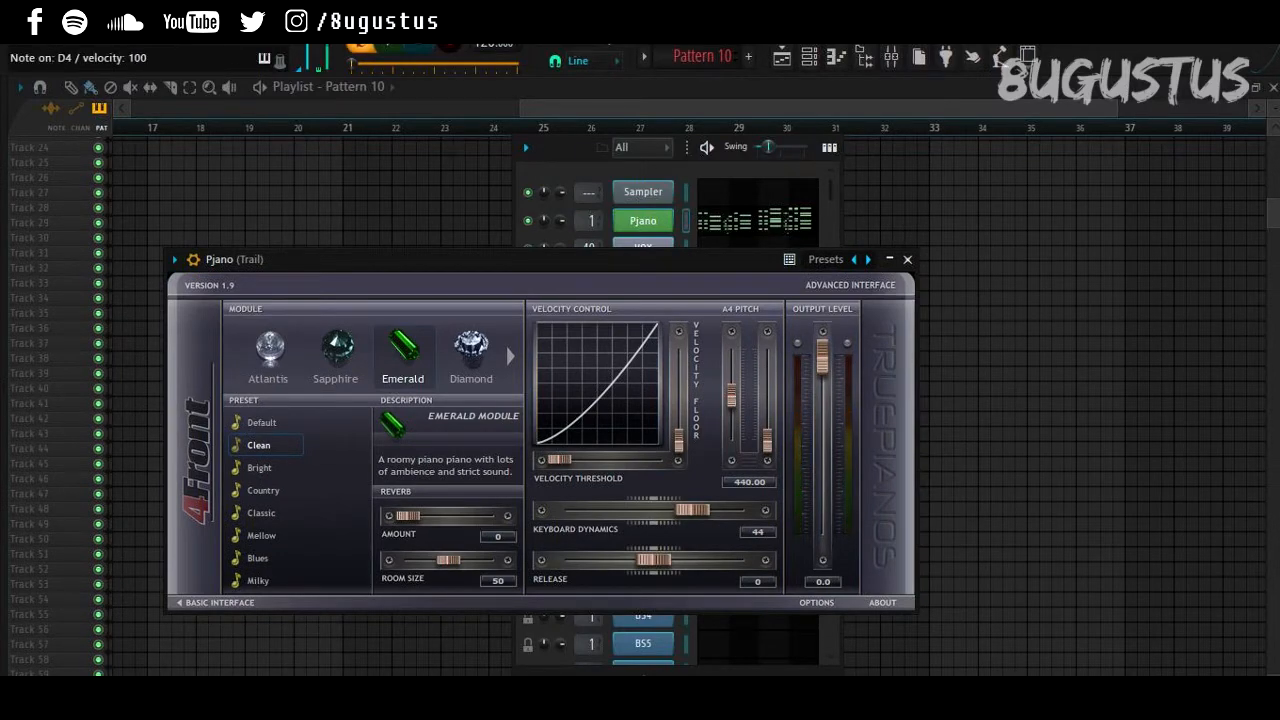
key("z")
left_click_drag(494, 259, 591, 275)
Step: Play Pattern 10 to hear the piano, then open the pattern list
key("space")
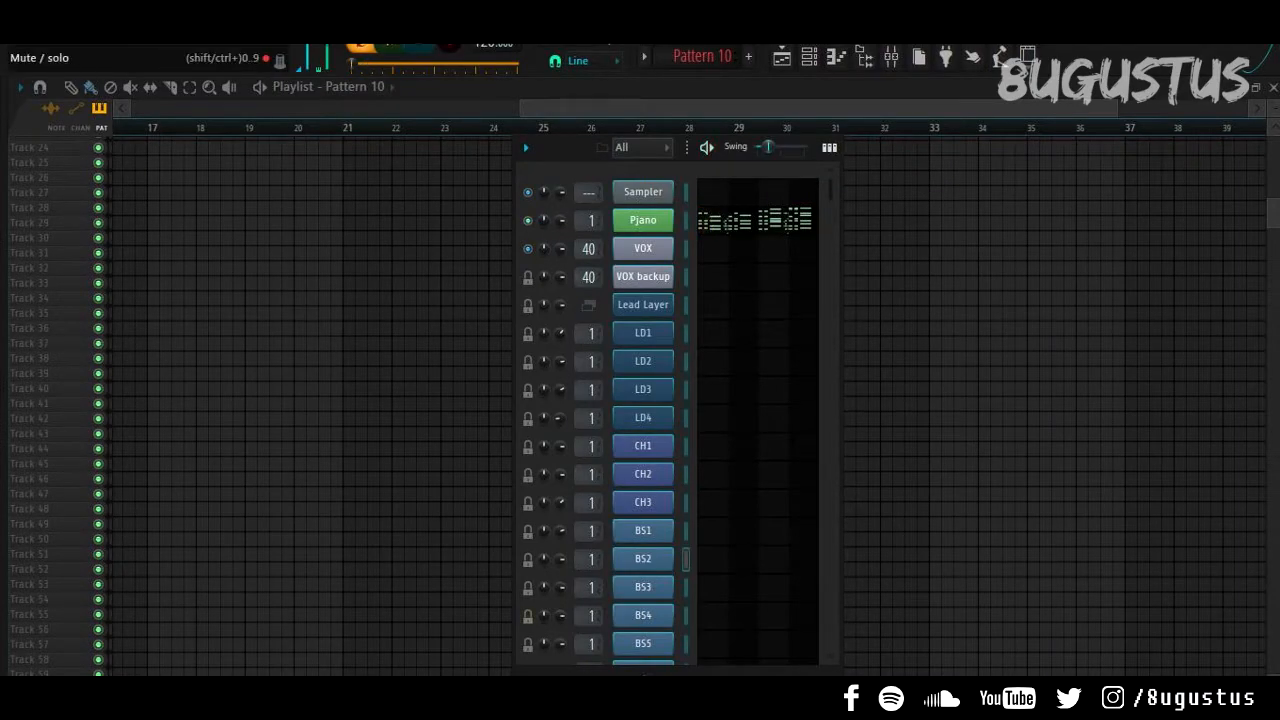
key("space")
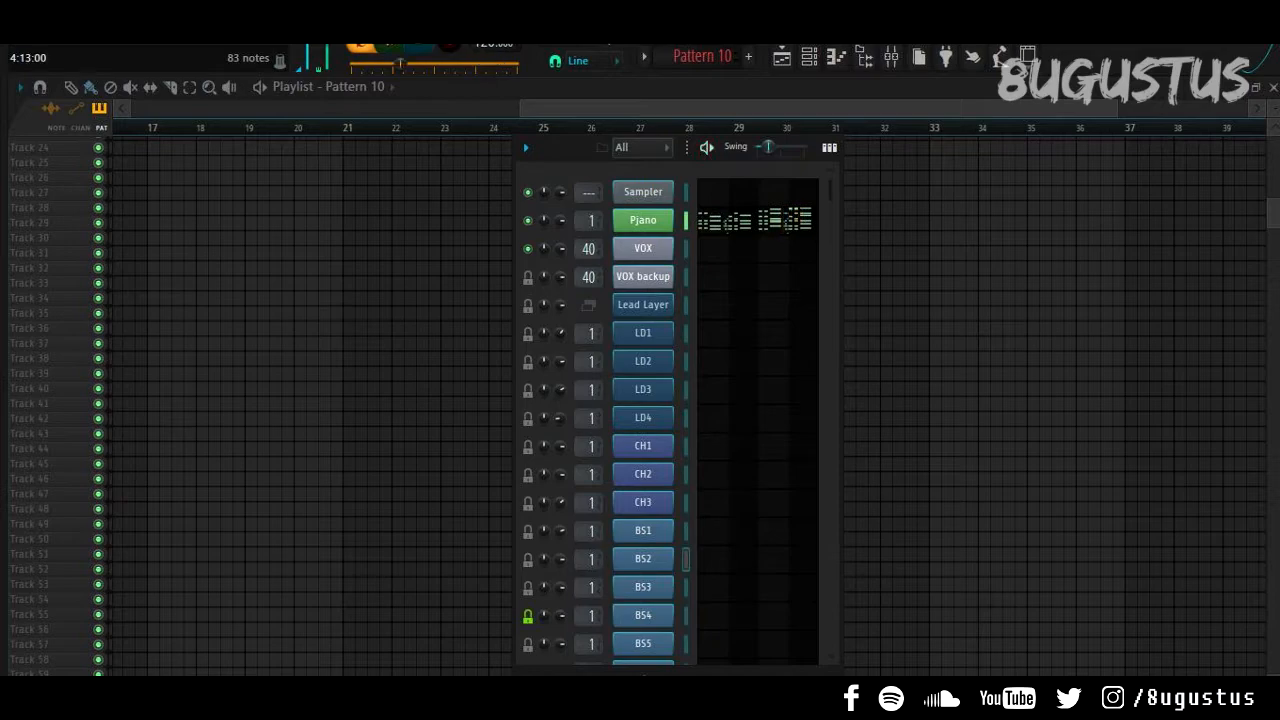
left_click(701, 56)
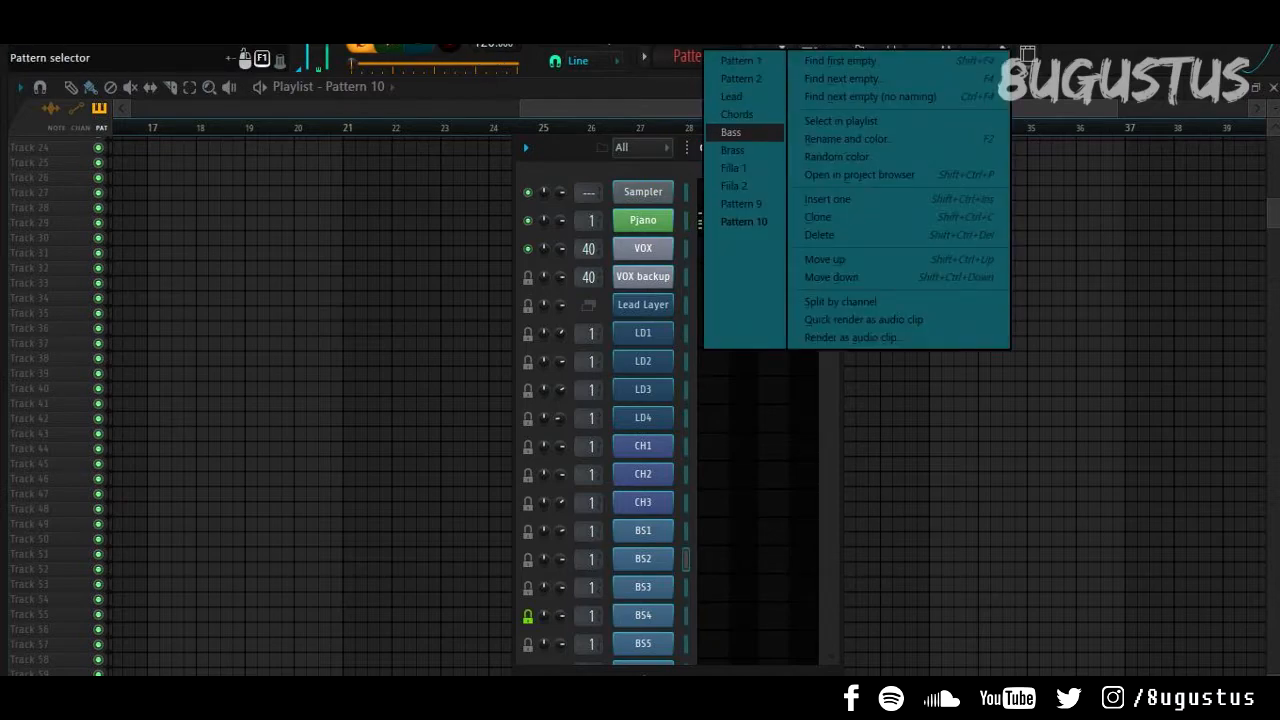
Step: Switch to the Bass pattern and briefly play it
left_click(730, 131)
scroll(544, 400, "down", 3)
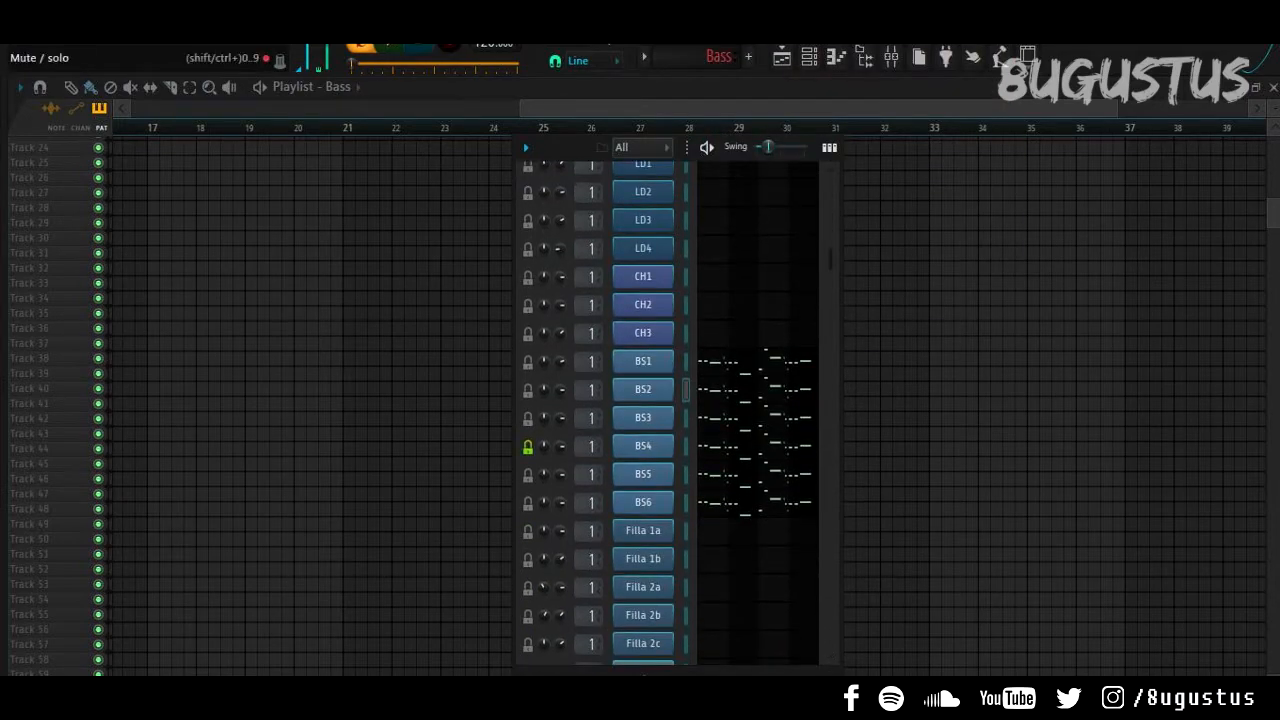
key("space")
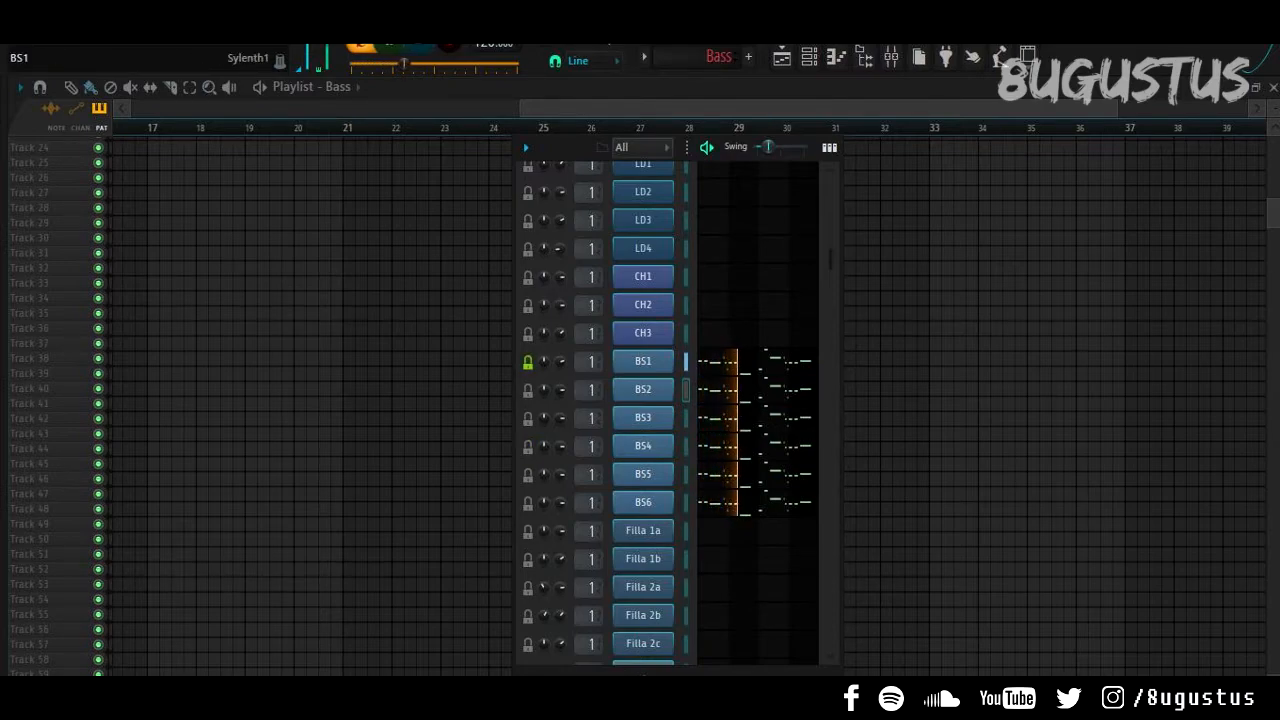
key("space")
Step: Inspect the BS1 Sylenth1 patch, then close its window
left_click(643, 361)
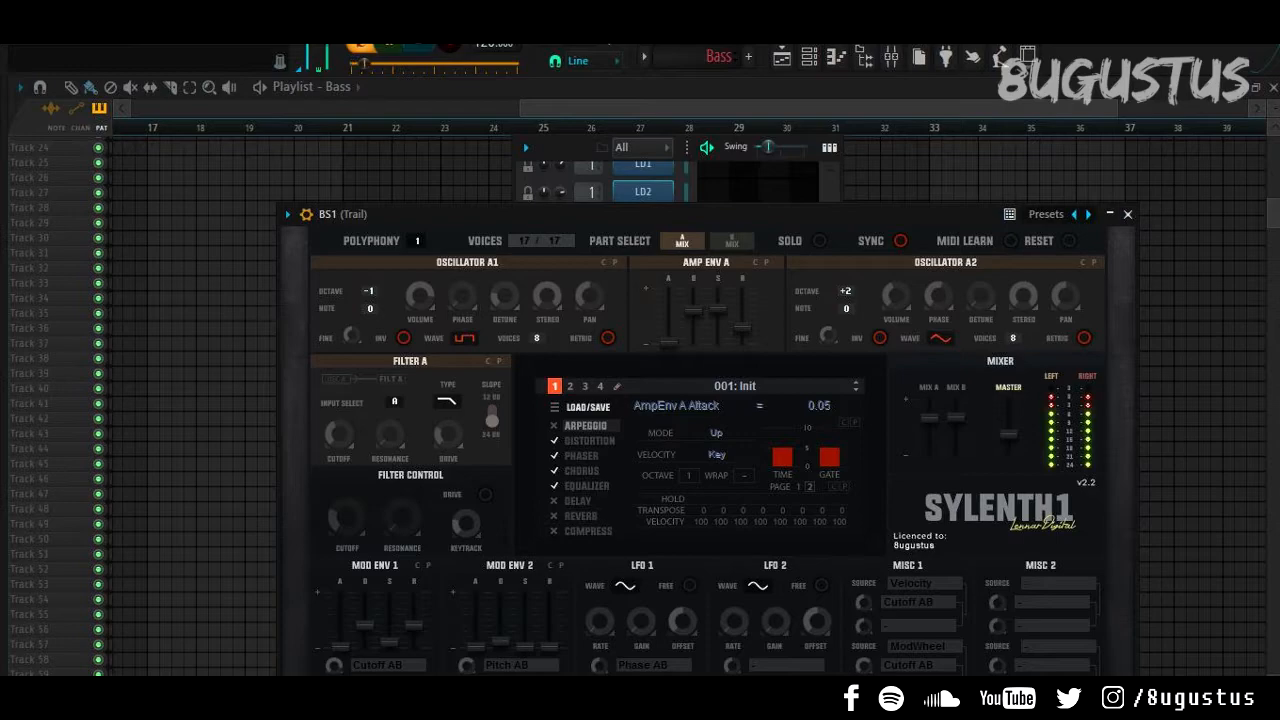
left_click_drag(700, 214, 686, 126)
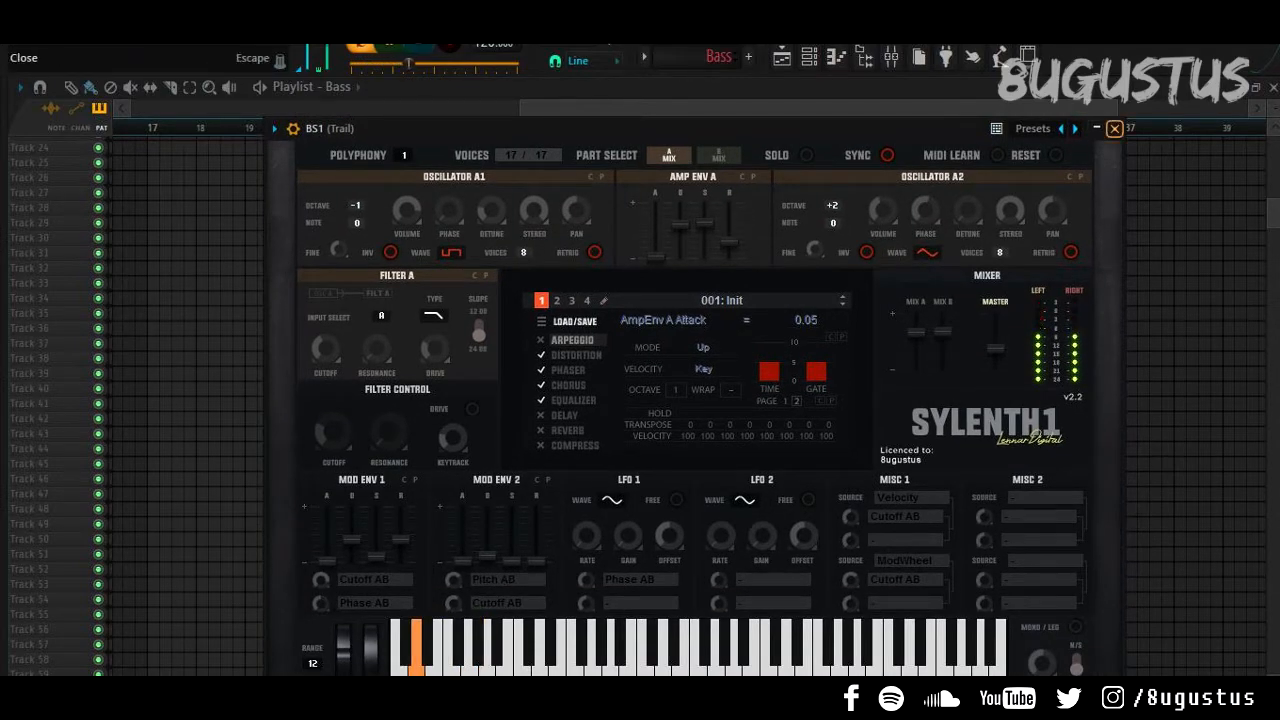
left_click(1114, 126)
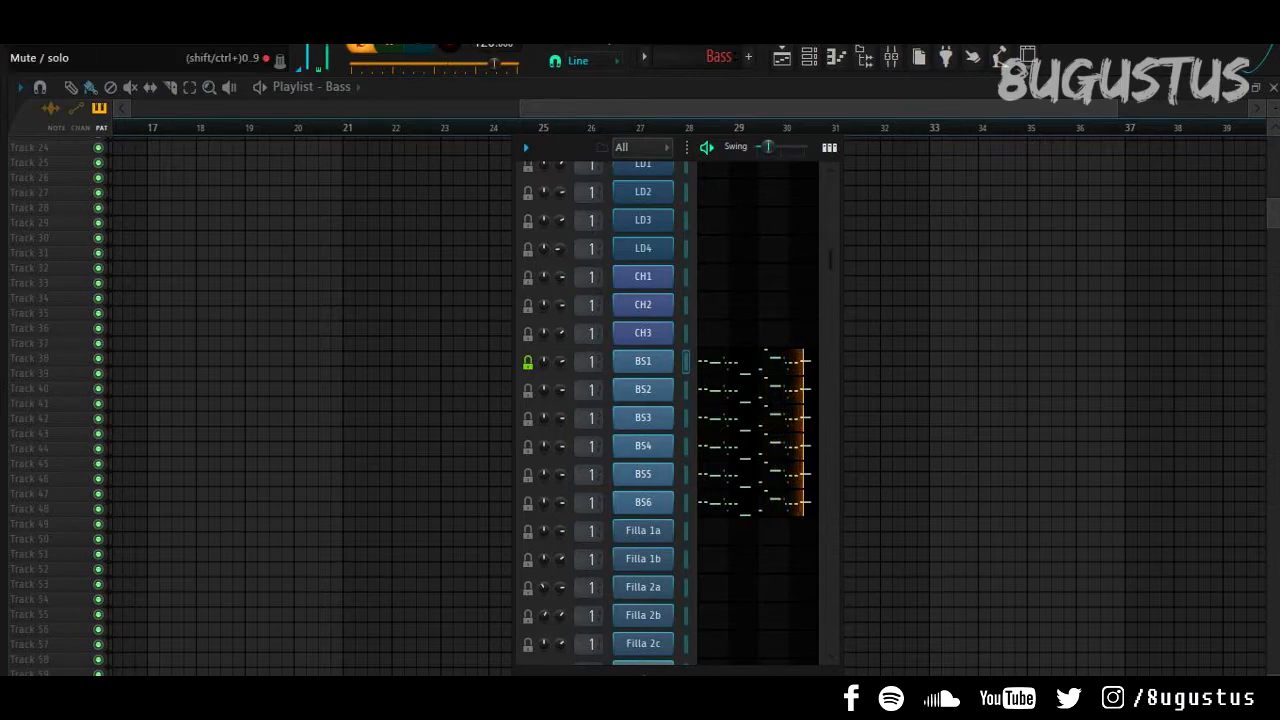
key("space")
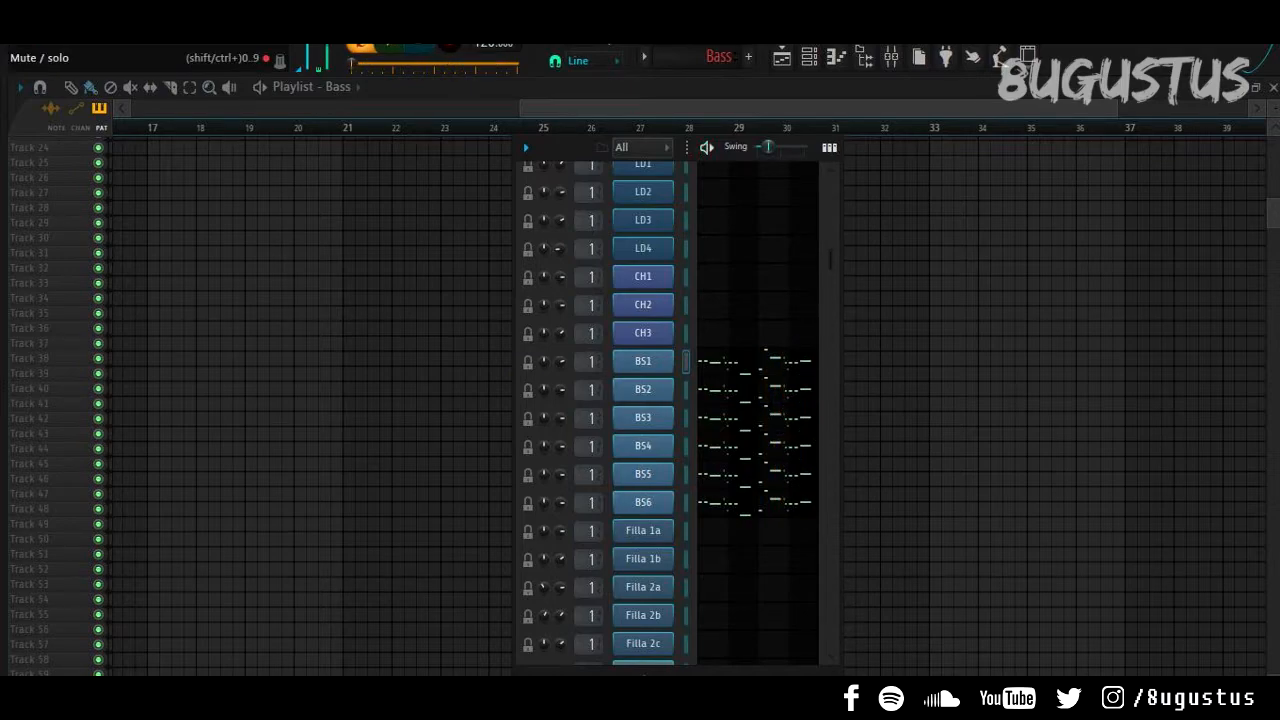
Step: Check the Serum patches on BS2 and BS3
left_click(643, 389)
left_click_drag(650, 171, 480, 267)
left_click(915, 266)
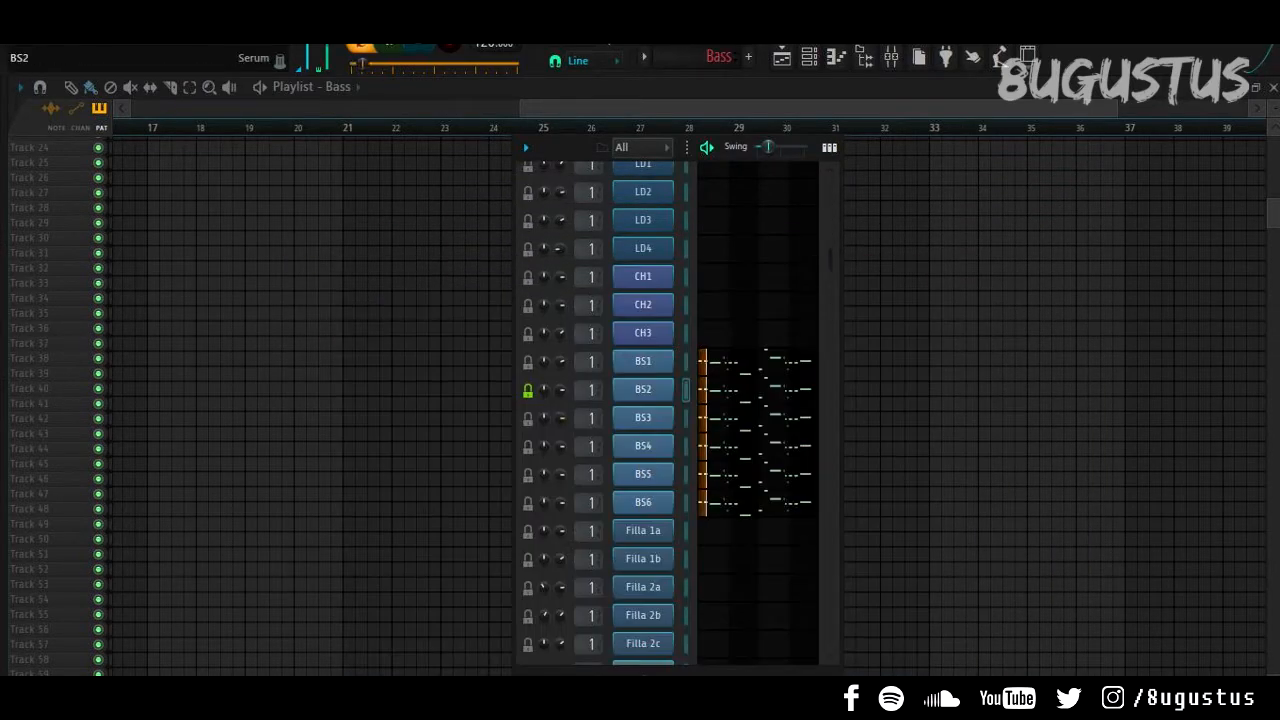
left_click(643, 389)
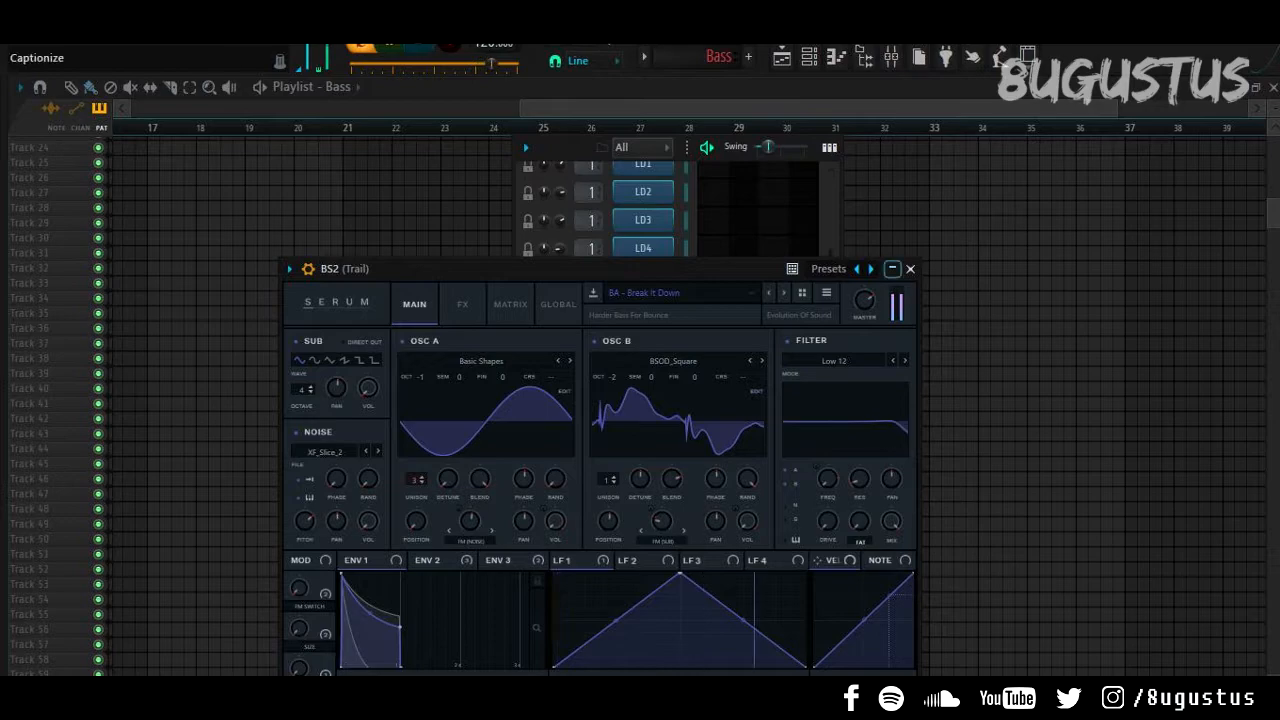
left_click(910, 268)
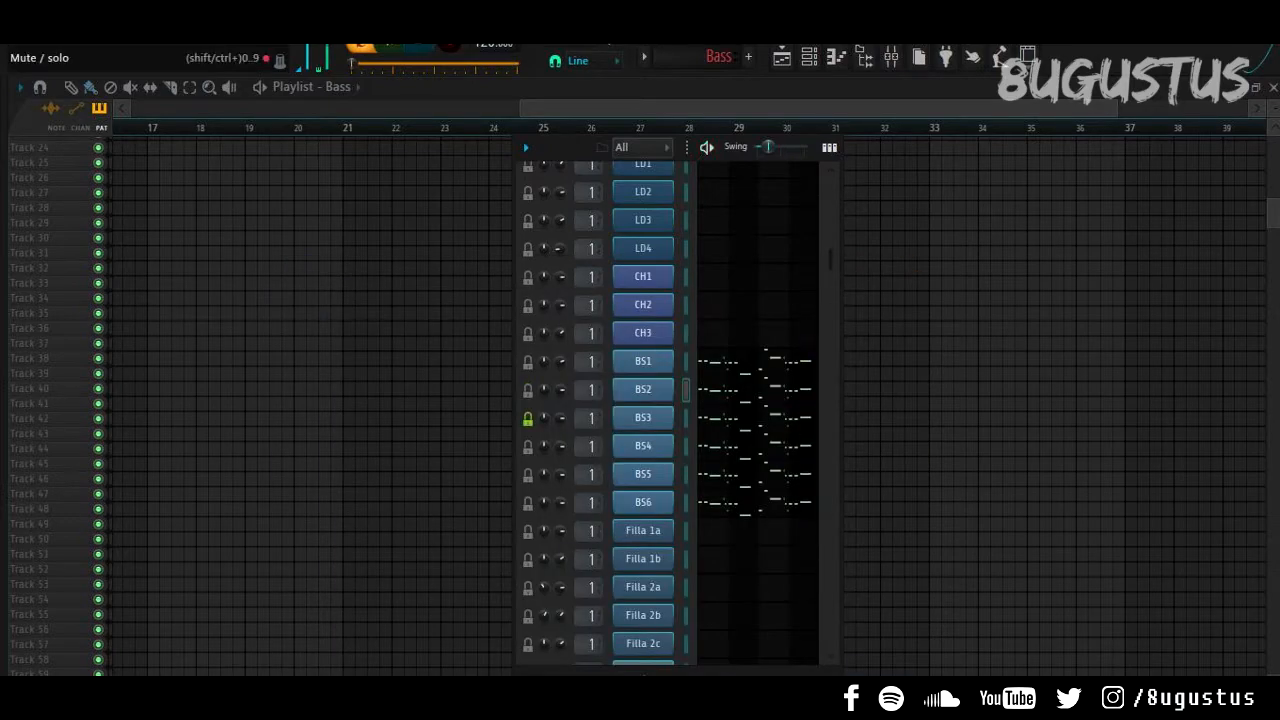
left_click(643, 418)
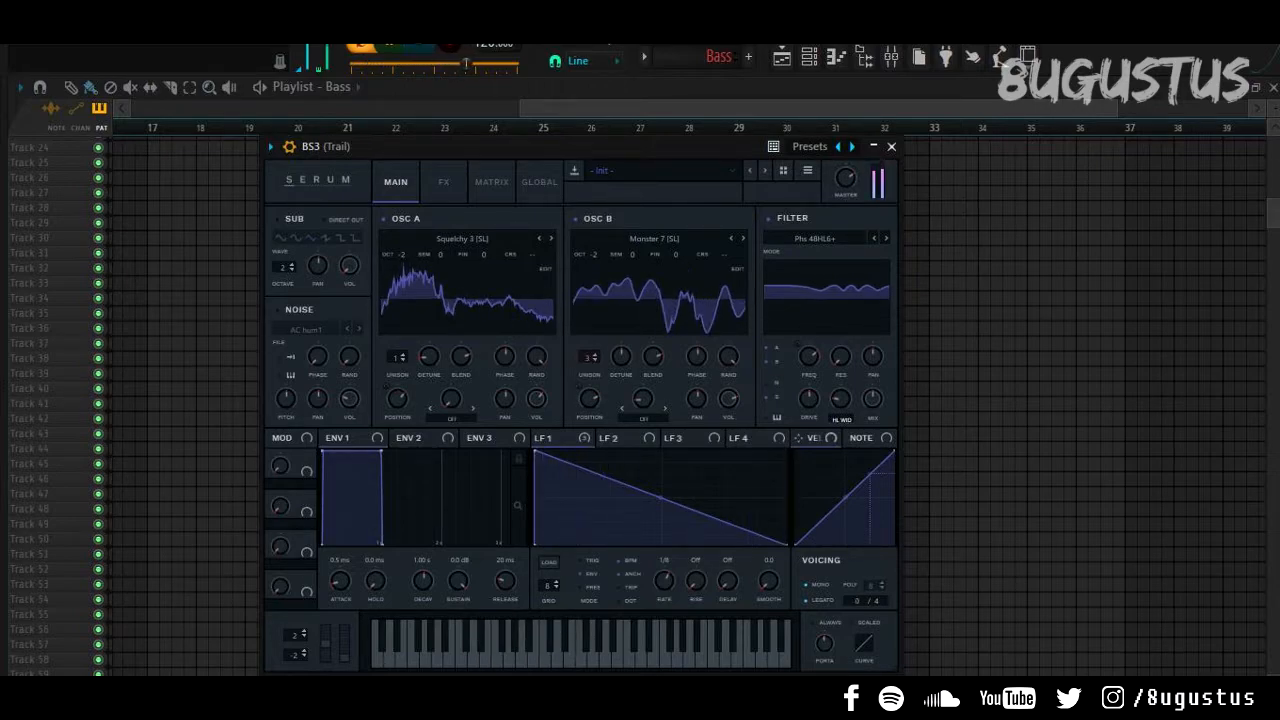
left_click(891, 147)
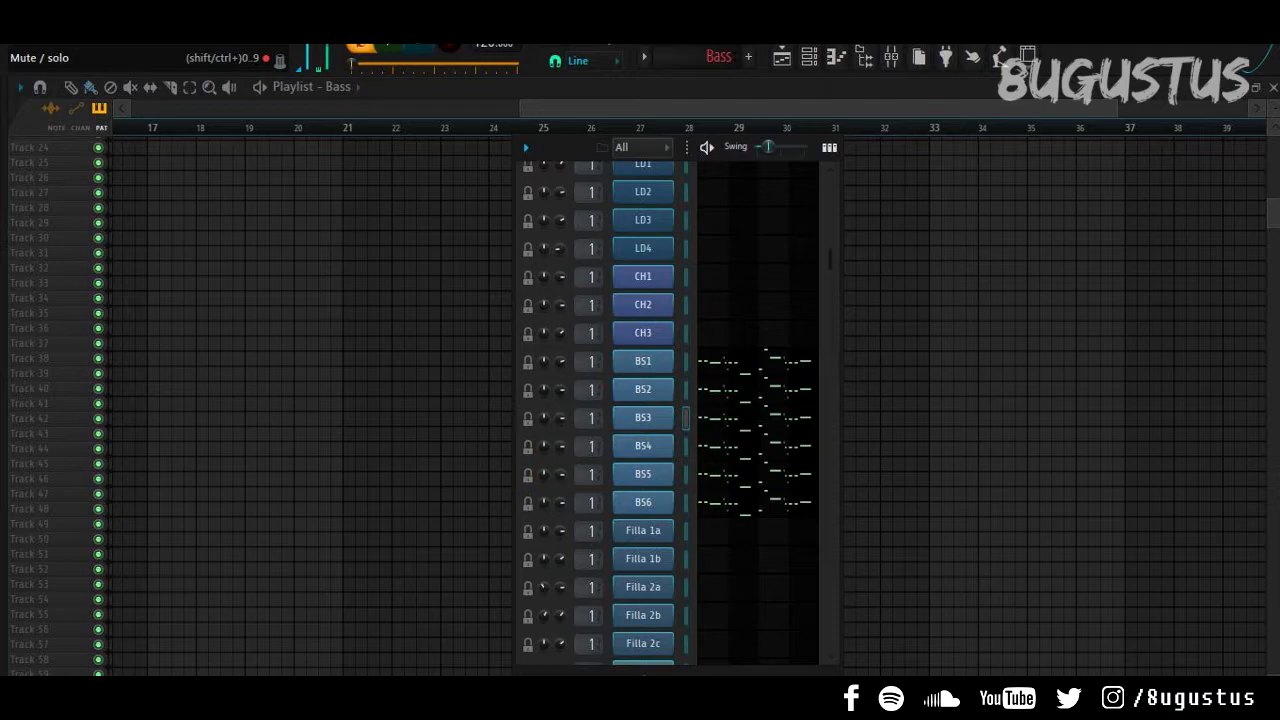
Step: Solo and audition the BS4 and BS5 bass layers one at a time
left_click(528, 447)
key("space")
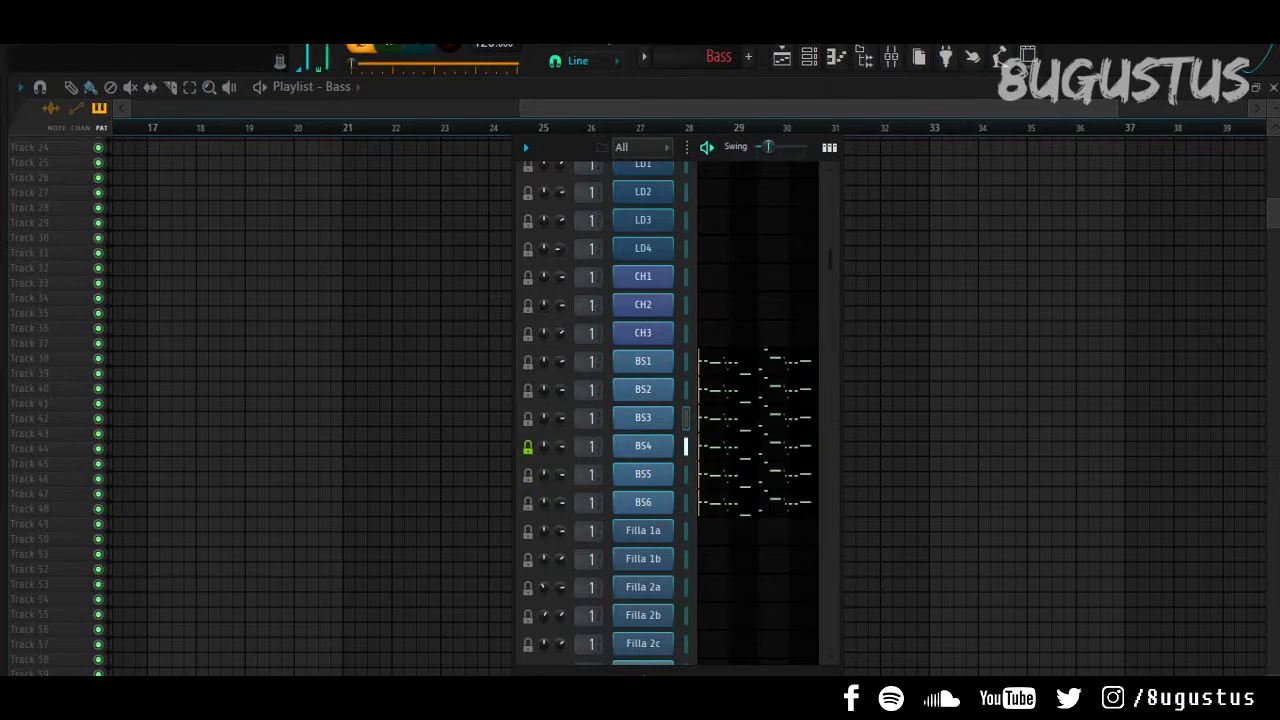
key("space")
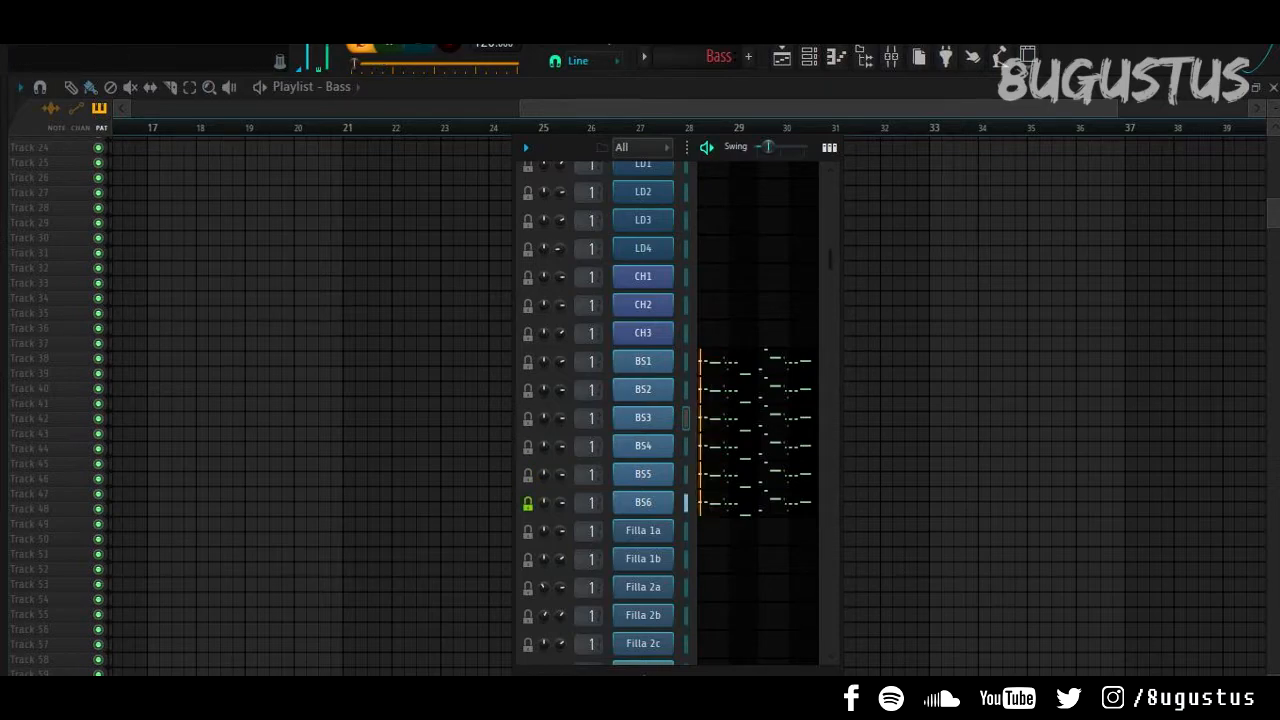
key("space")
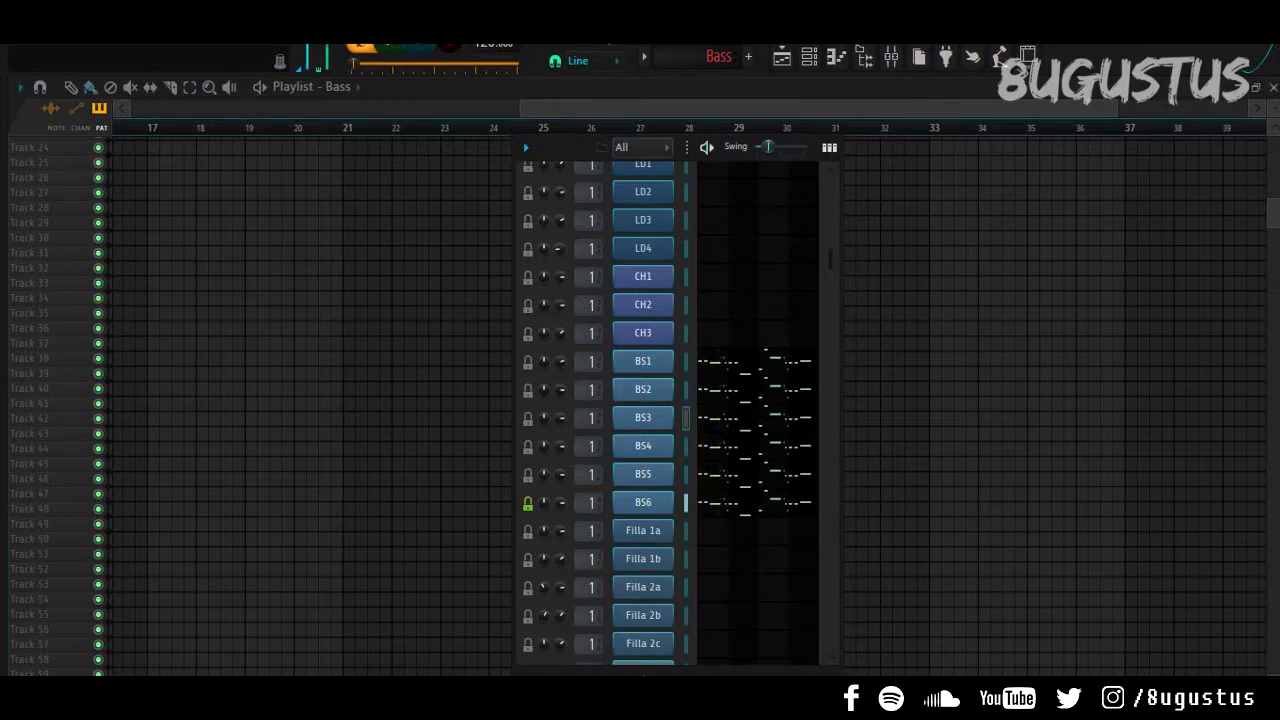
left_click(528, 475)
key("space")
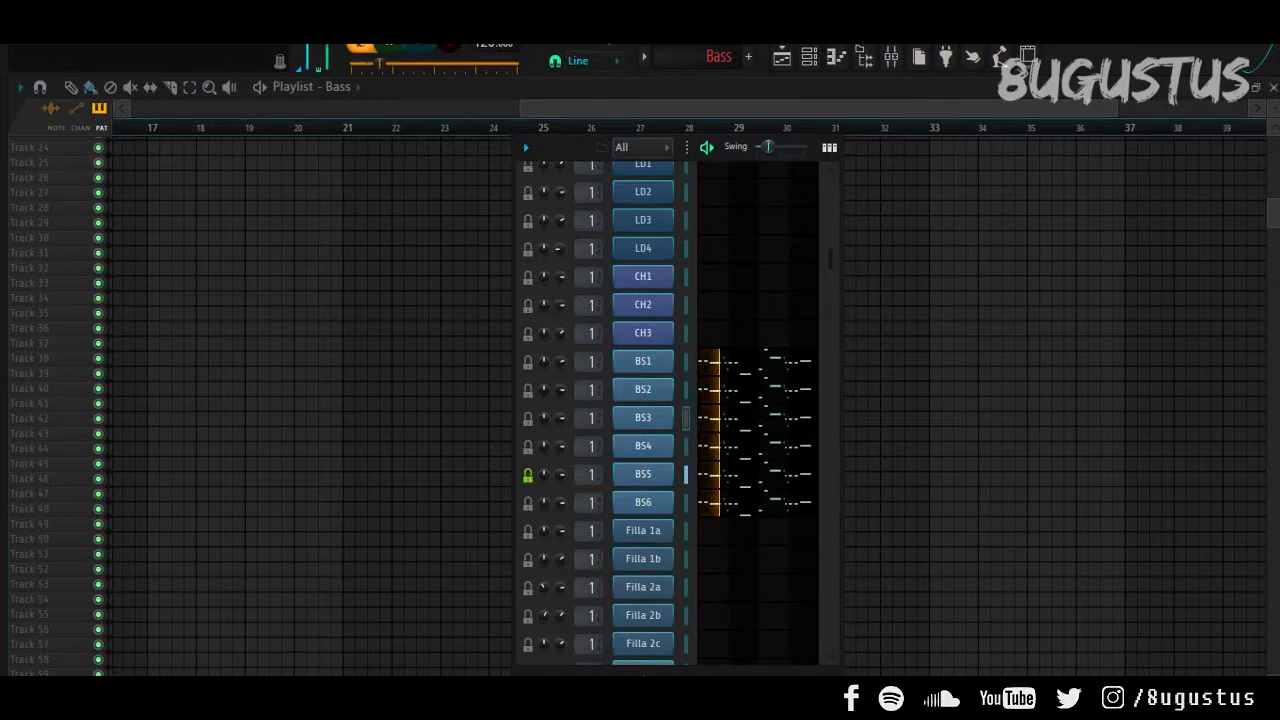
key("space")
Step: Solo all six bass layers BS1–BS6 together and play them
left_click(528, 475)
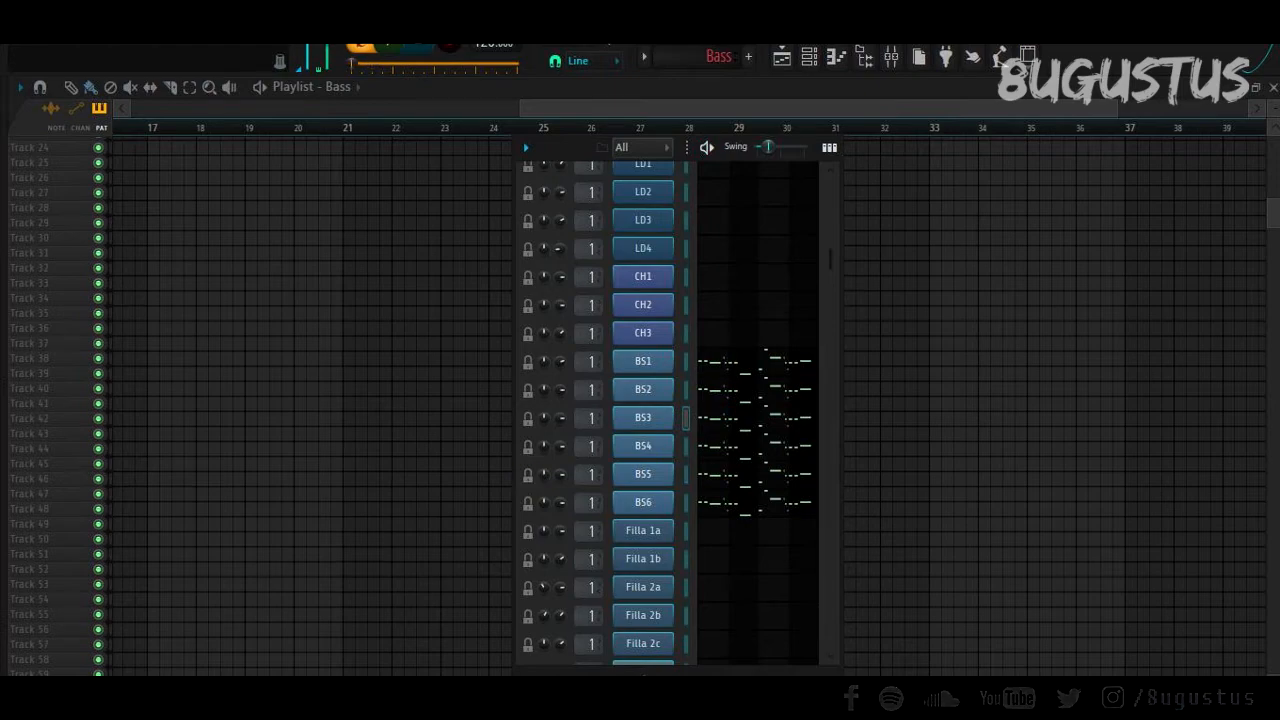
left_click_drag(528, 503, 528, 475)
left_click_drag(528, 391, 528, 363)
key("space")
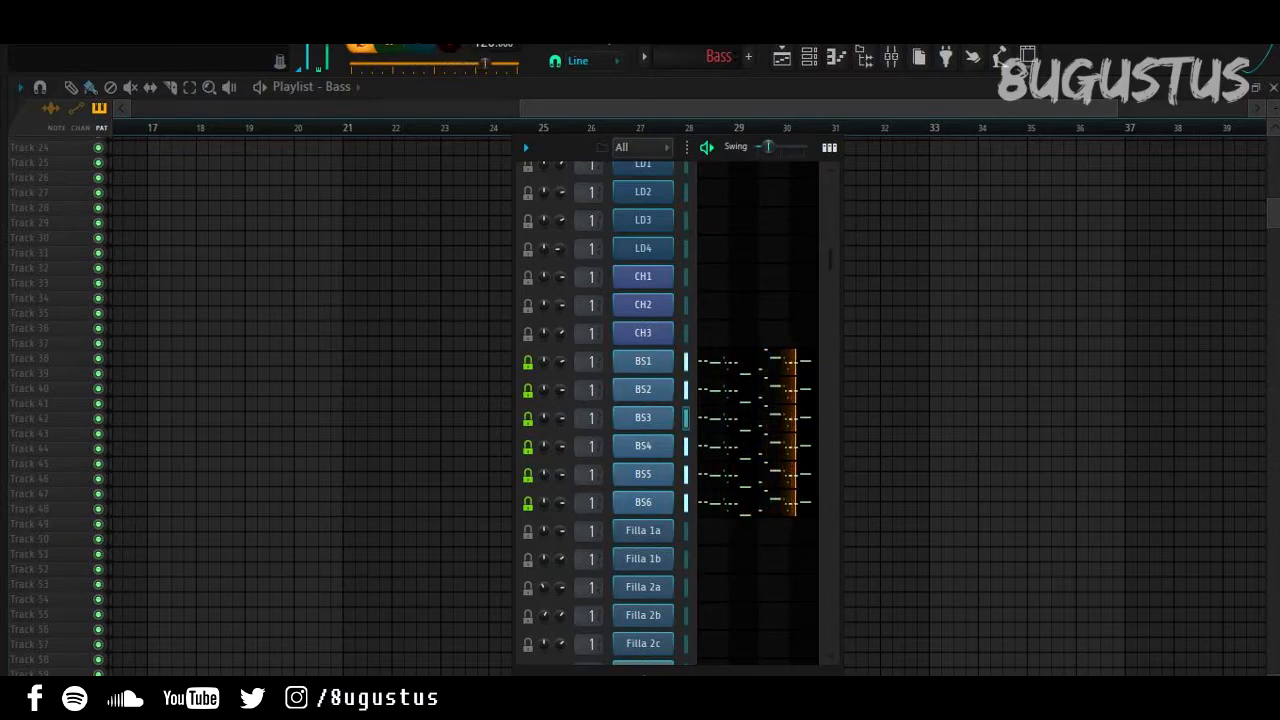
key("space")
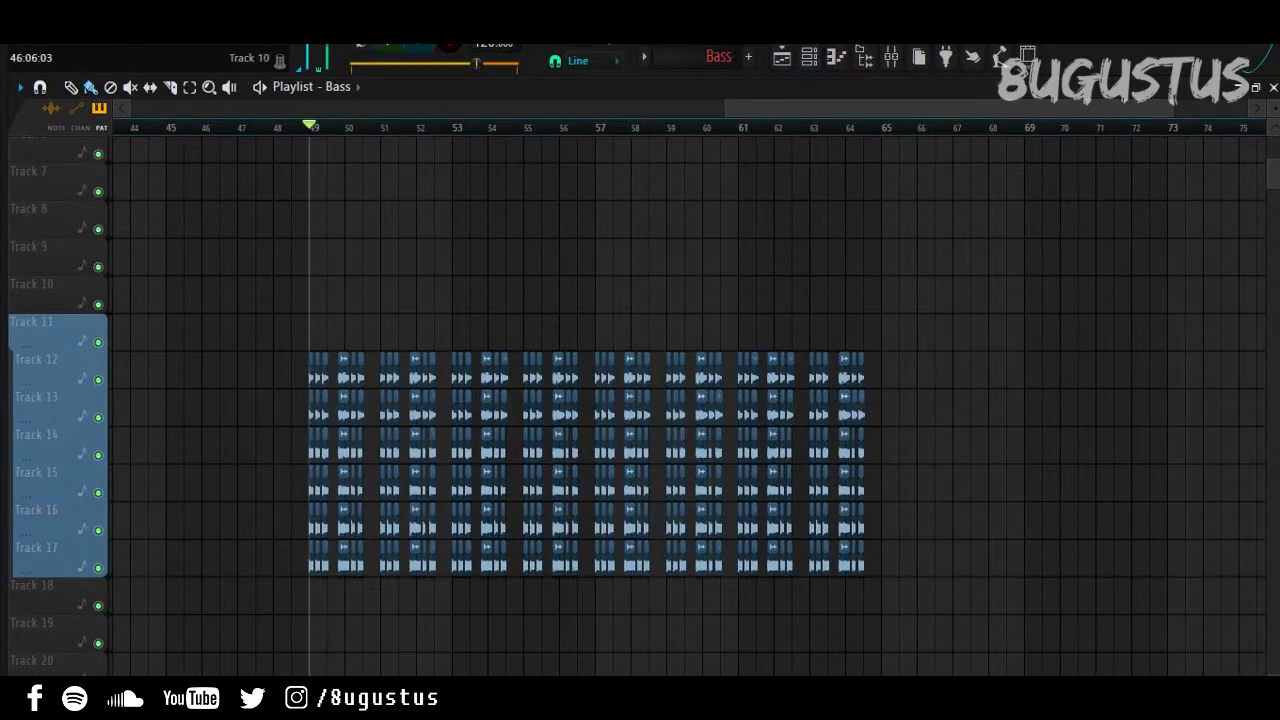
Step: Play the bass clips on tracks 12–17 from bar 49
scroll(417, 405, "up", 4)
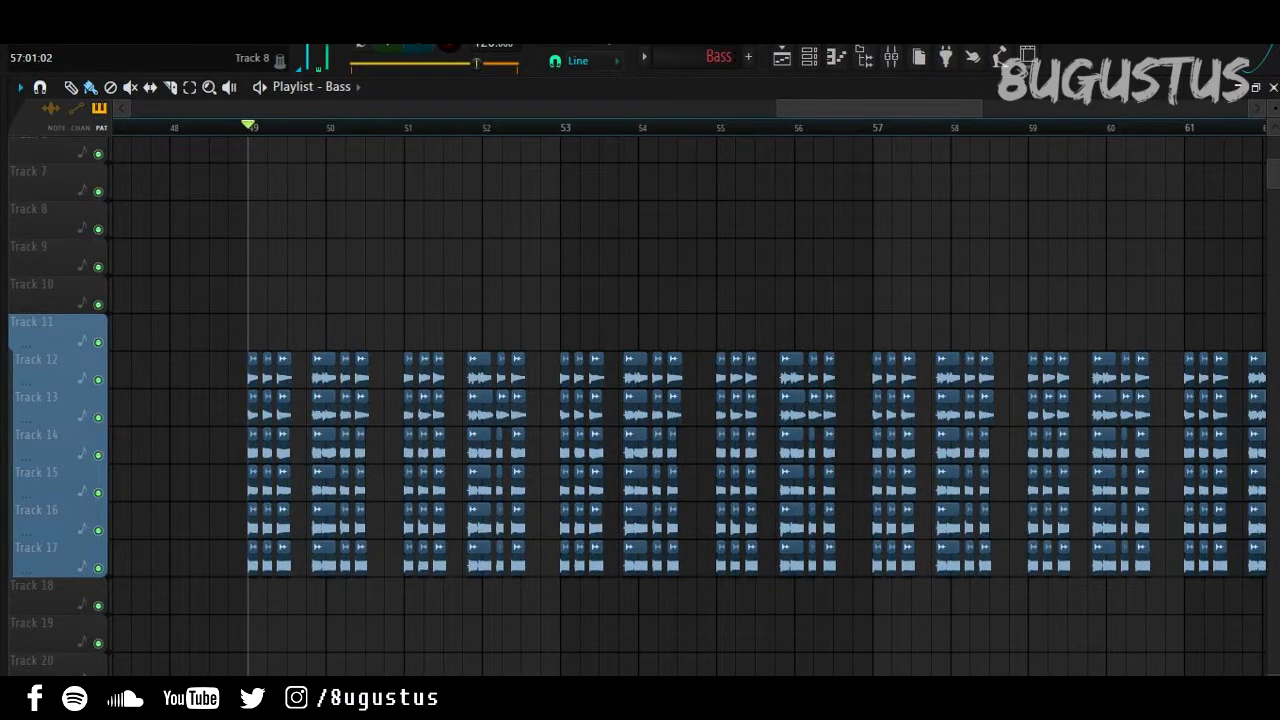
scroll(872, 405, "down", 1)
key("space")
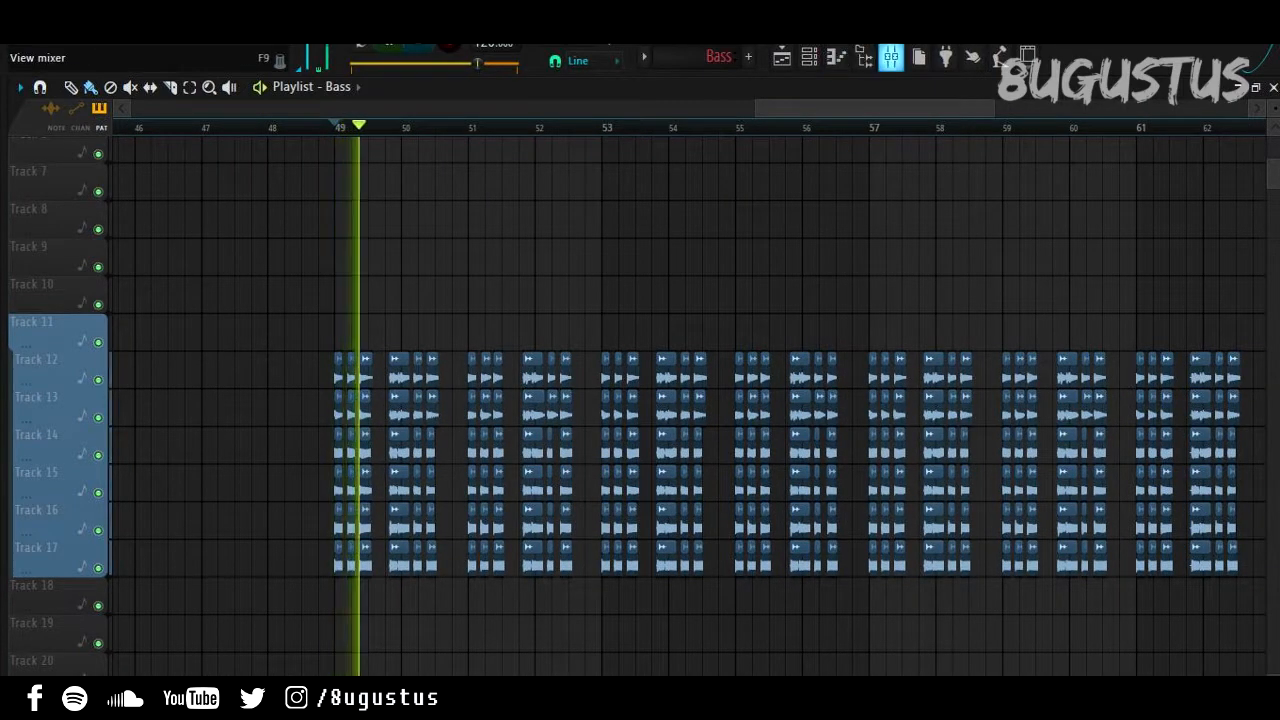
left_click(891, 57)
key("space")
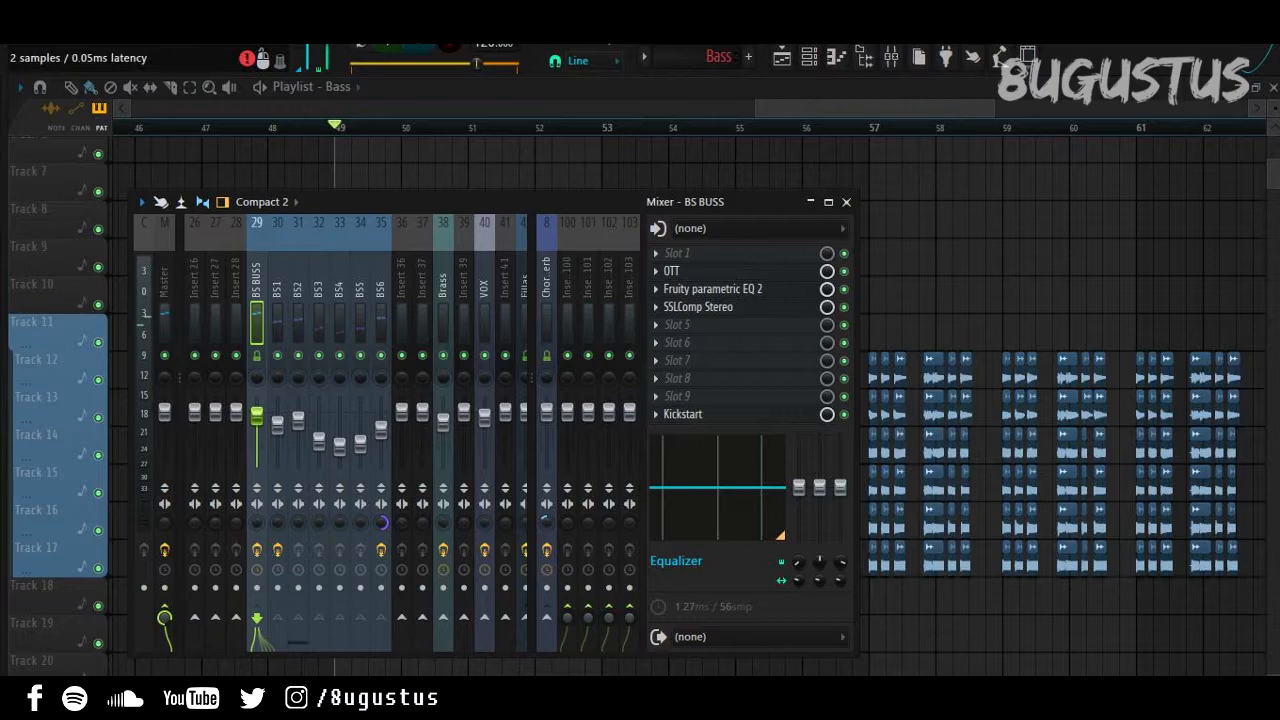
left_click(672, 271)
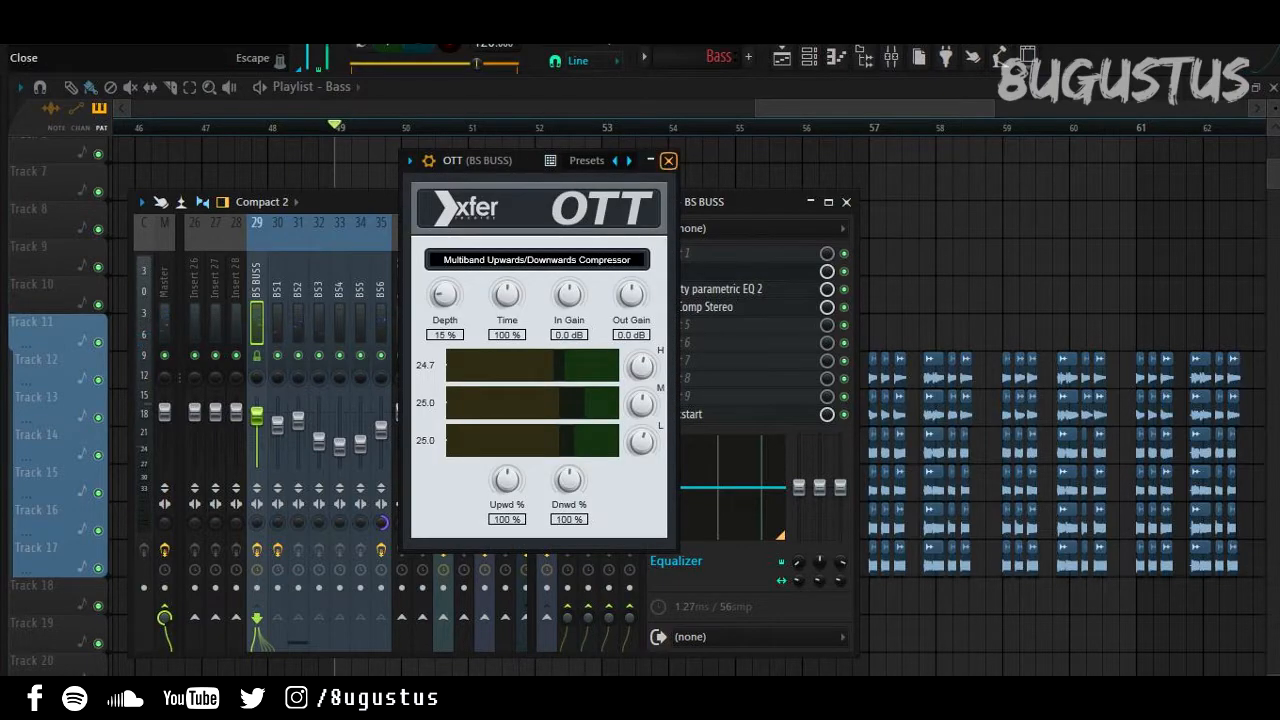
left_click(668, 160)
left_click(705, 289)
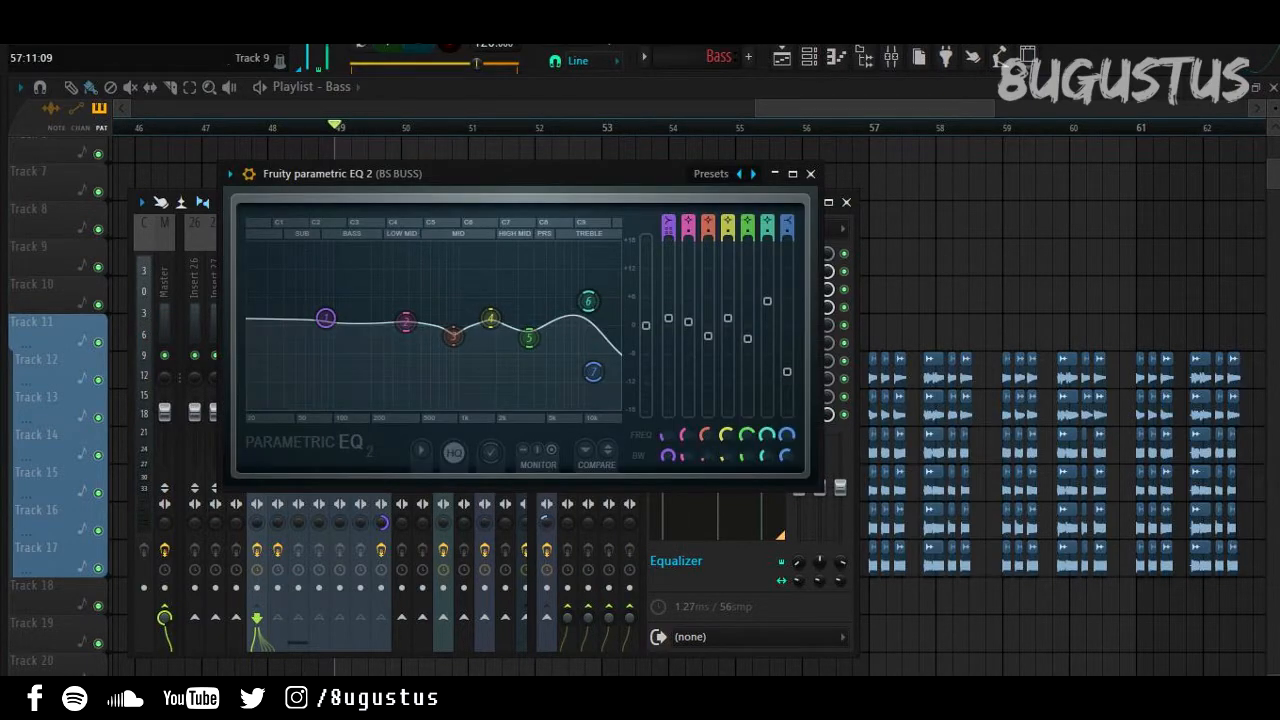
left_click(811, 173)
left_click(706, 307)
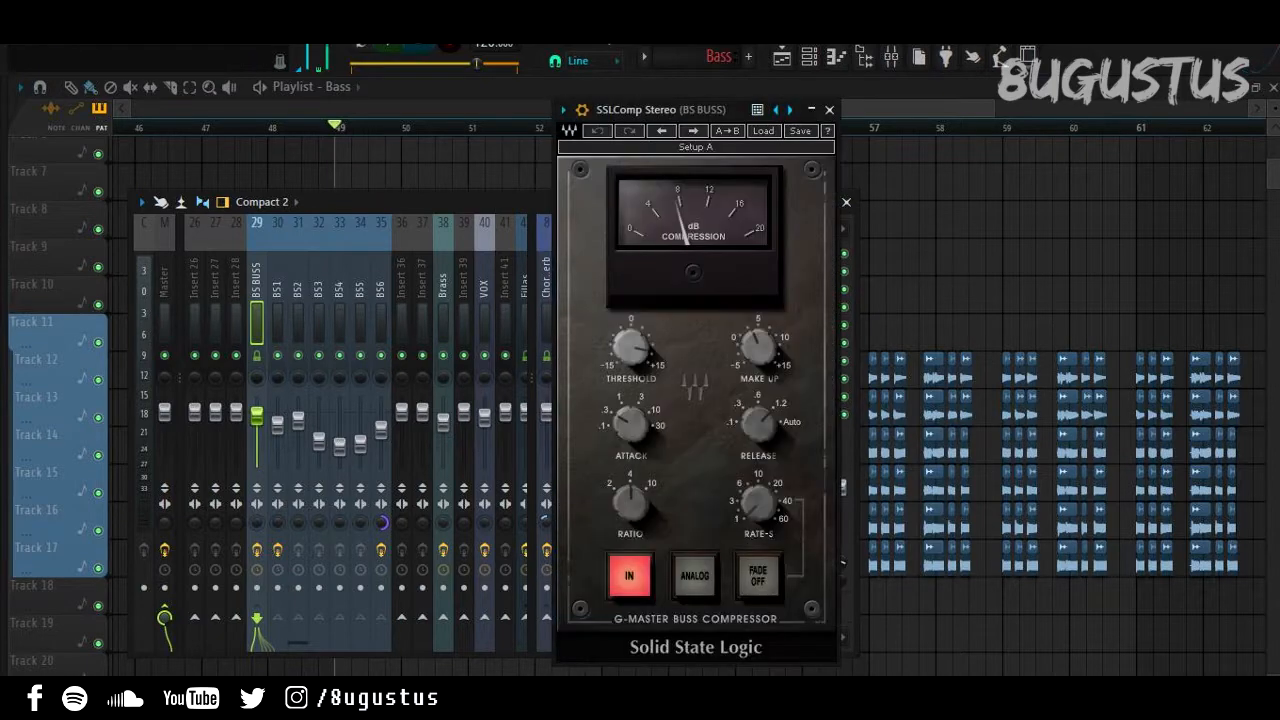
left_click(829, 109)
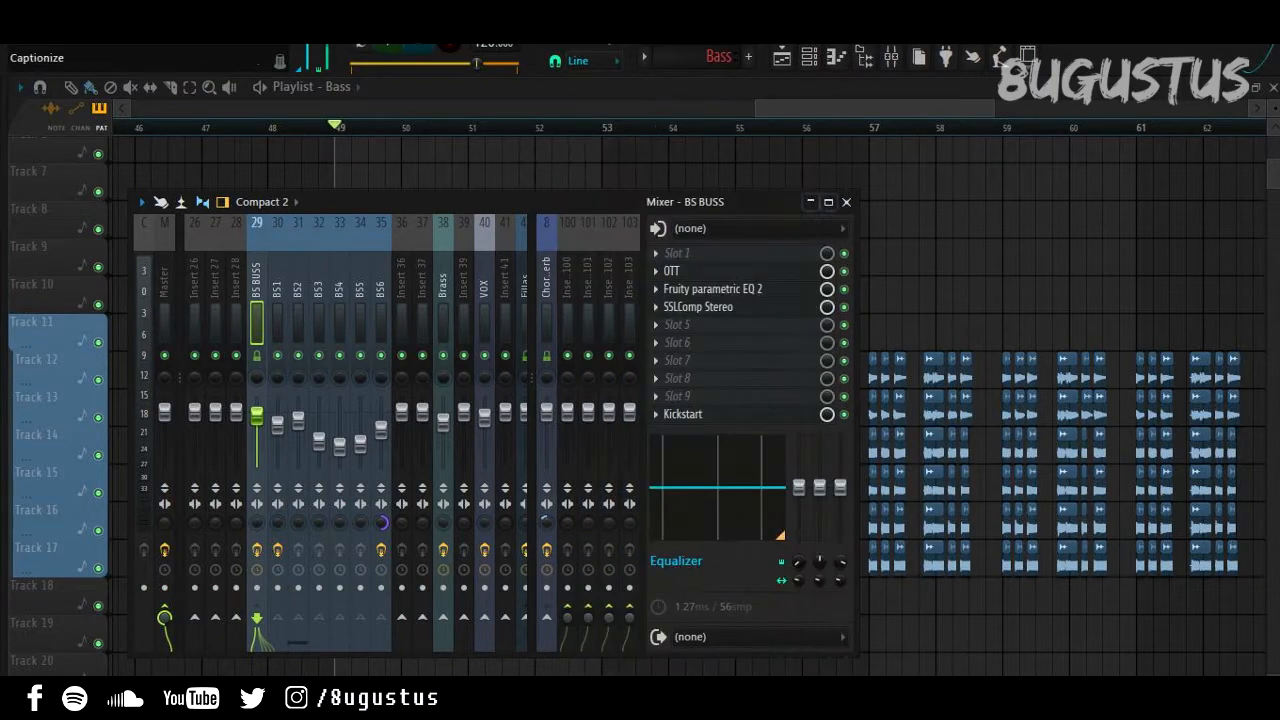
left_click(683, 414)
key("space")
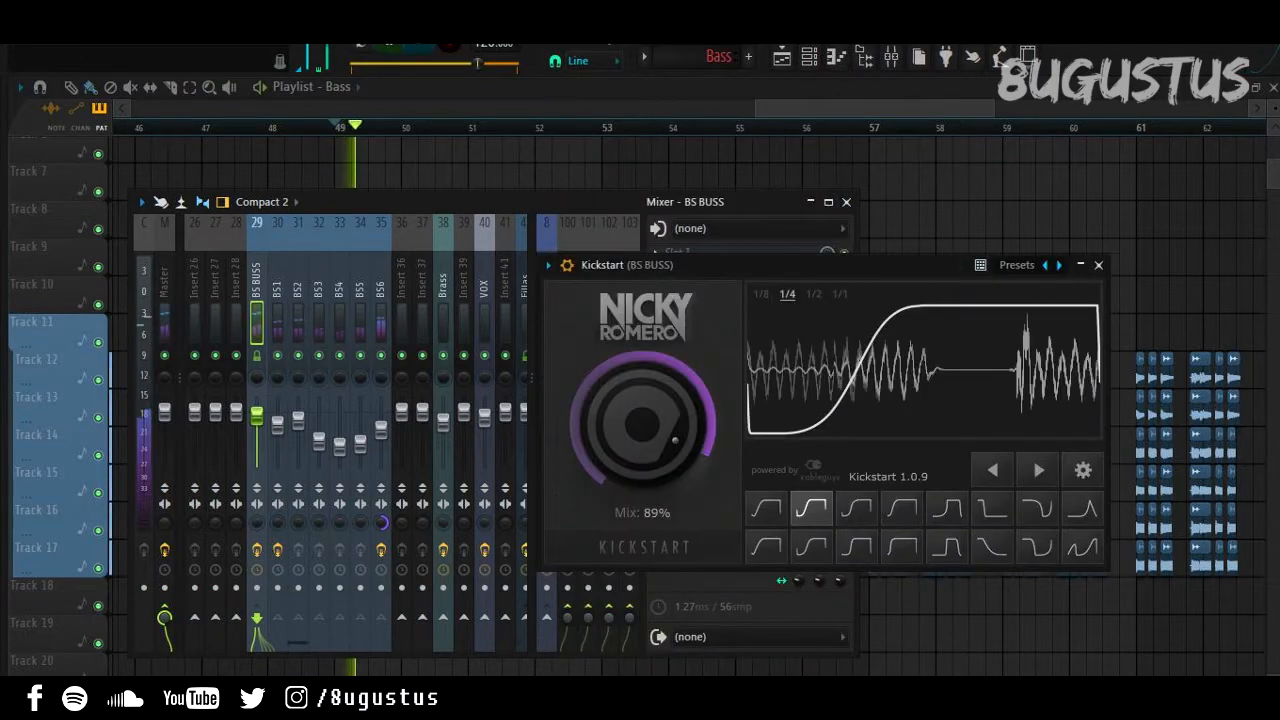
left_click(1098, 265)
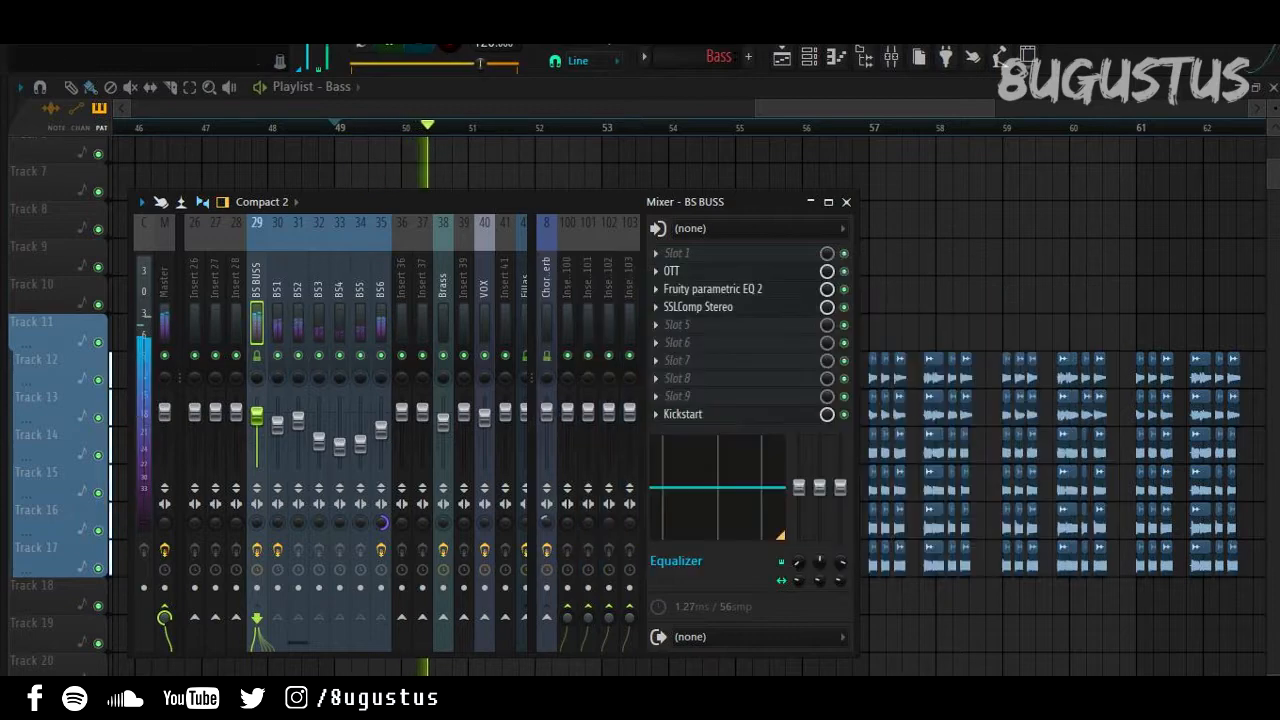
left_click(277, 292)
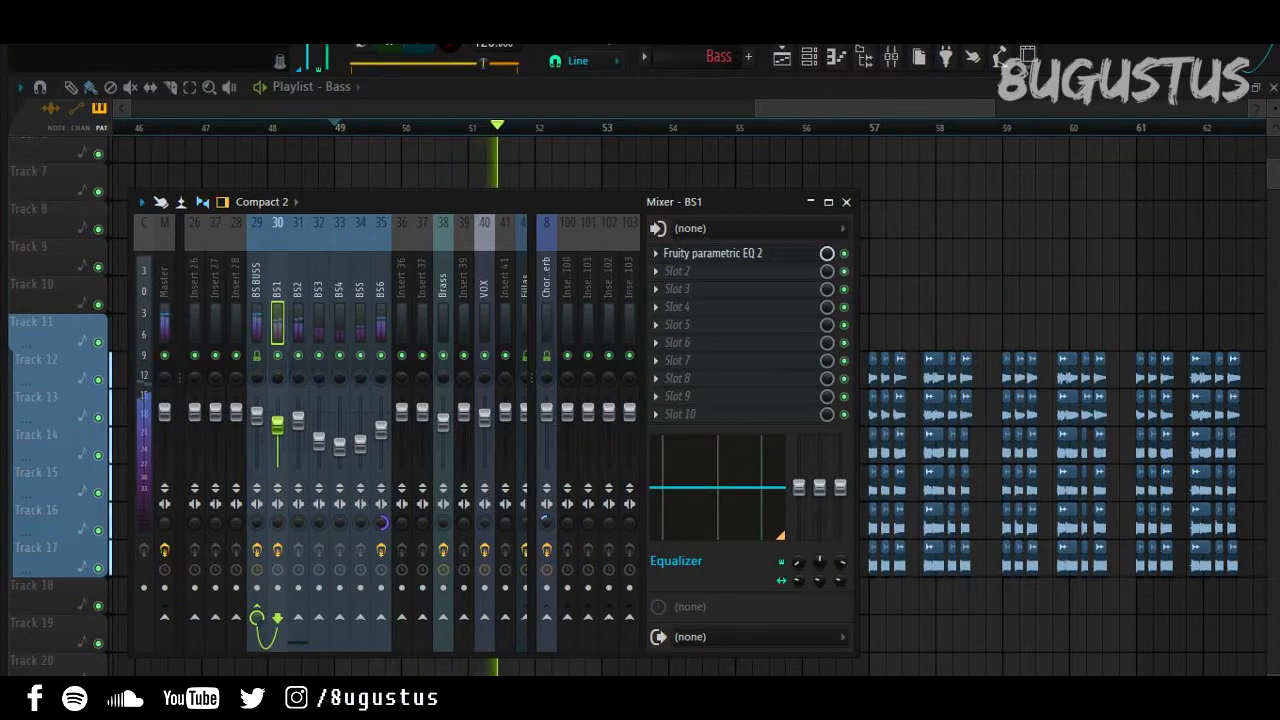
left_click(713, 254)
left_click(1098, 264)
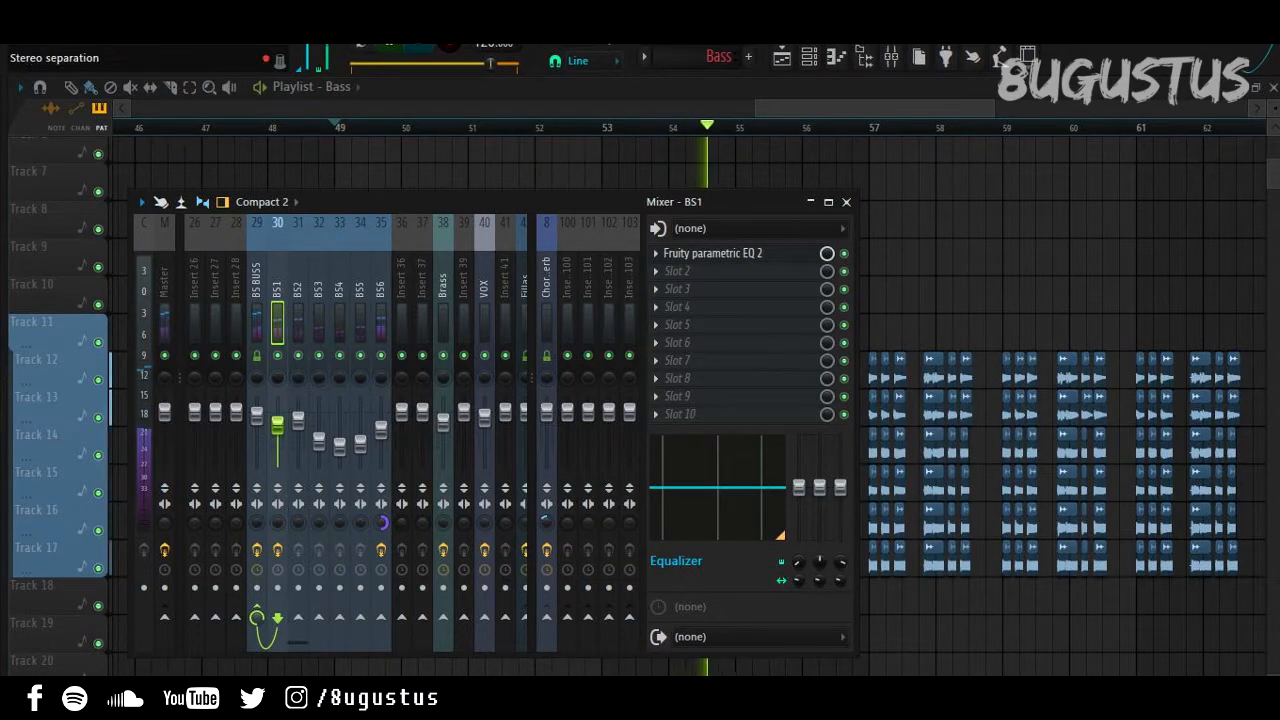
Step: Close the mixer, zoom the playlist out and stop the bass playback
key("F9")
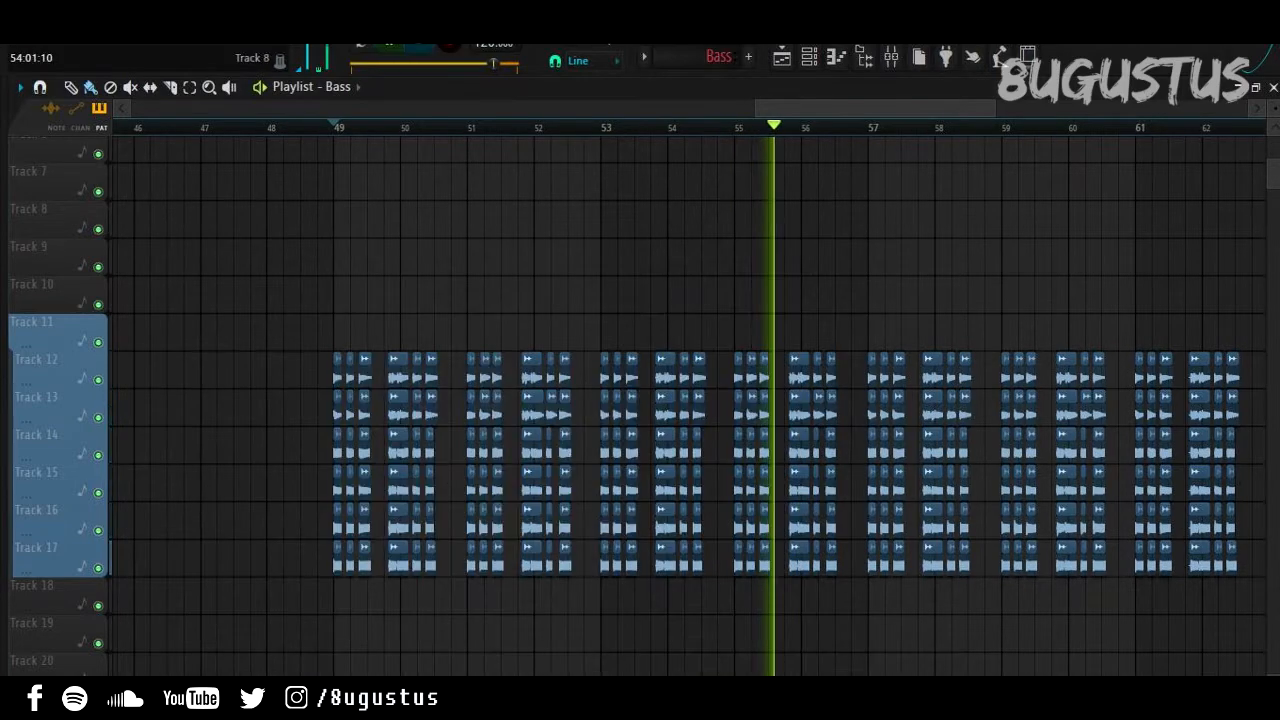
scroll(670, 250, "down", 3)
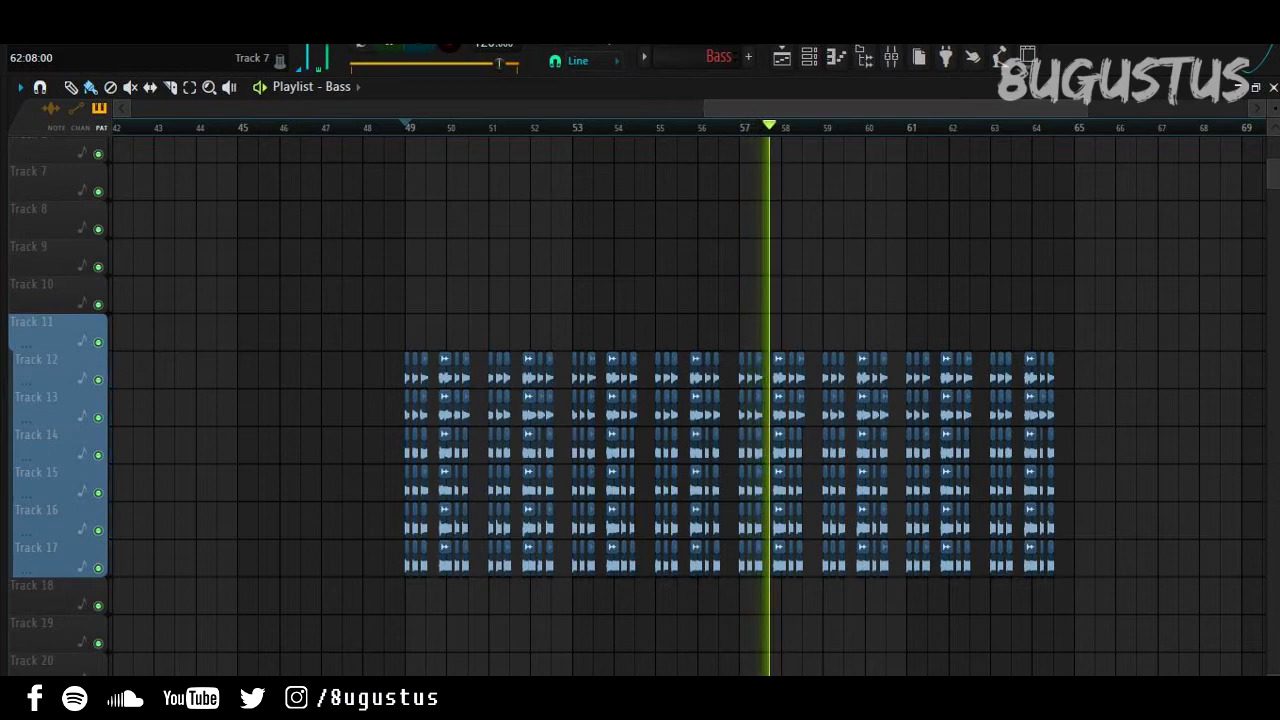
key("space")
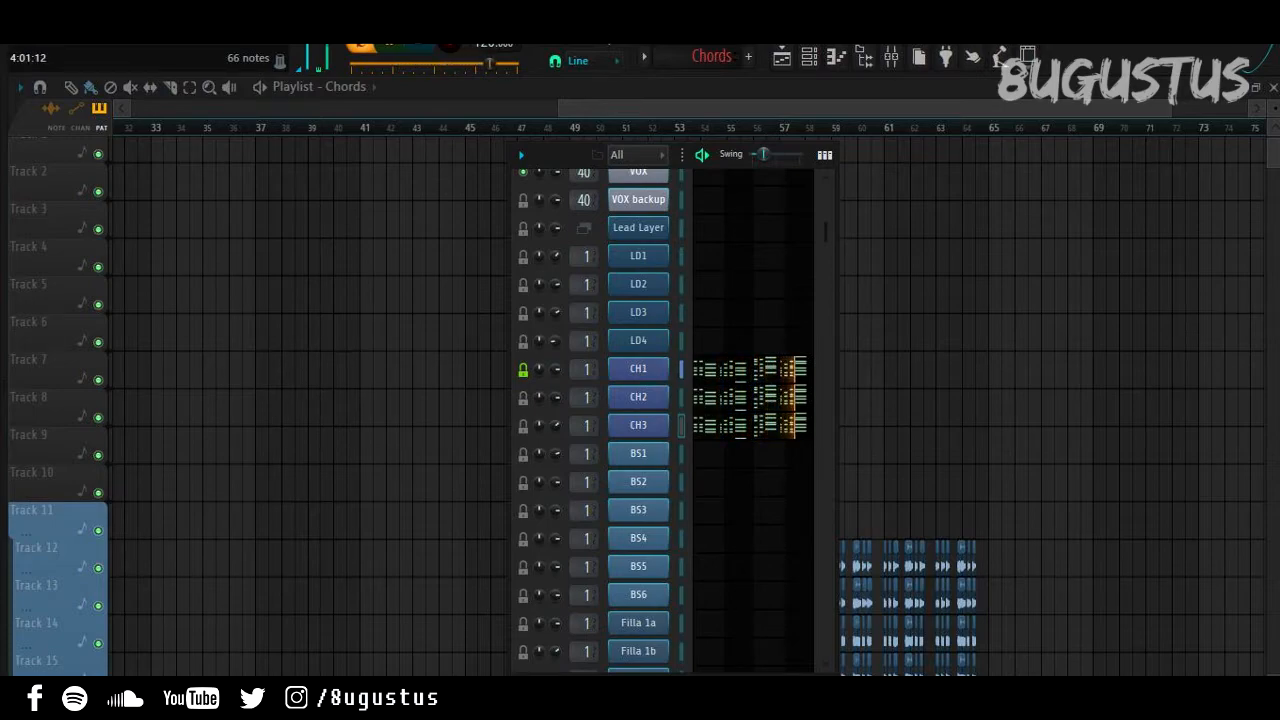
Step: Inspect Part A of CH2's Sylenth1 patch, then close the synth
key("space")
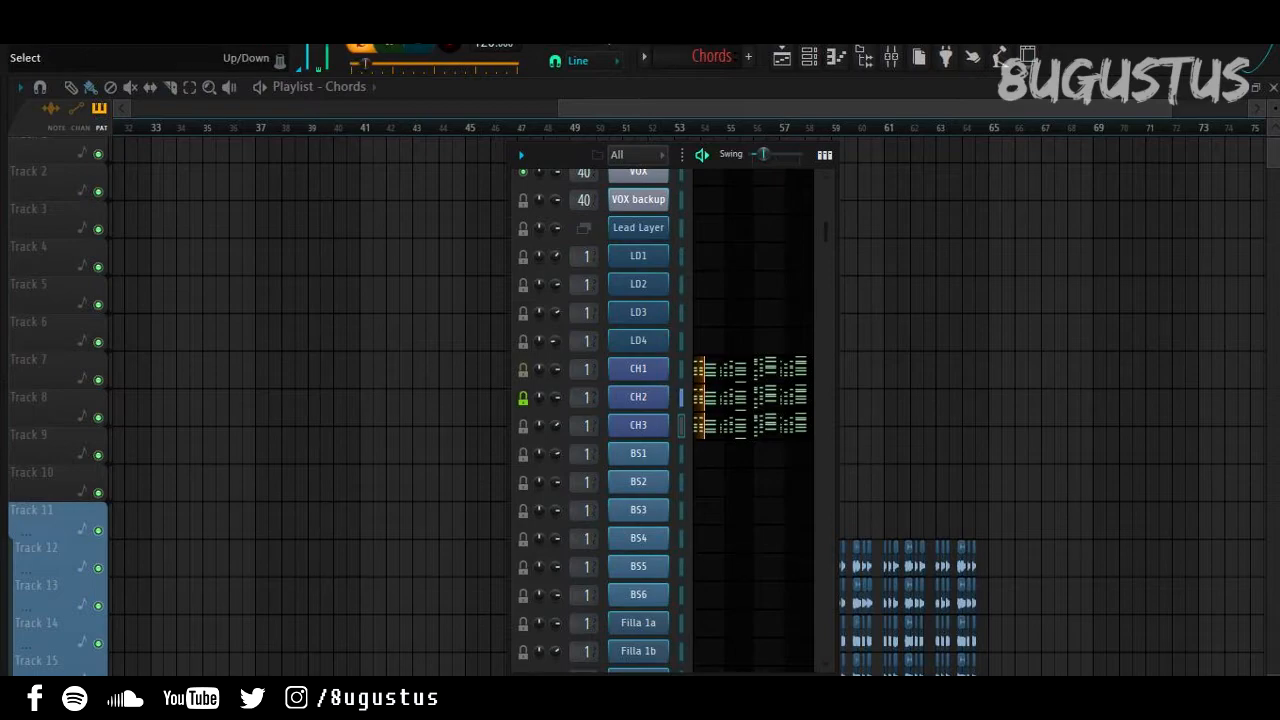
left_click(638, 397)
left_click_drag(640, 148, 648, 85)
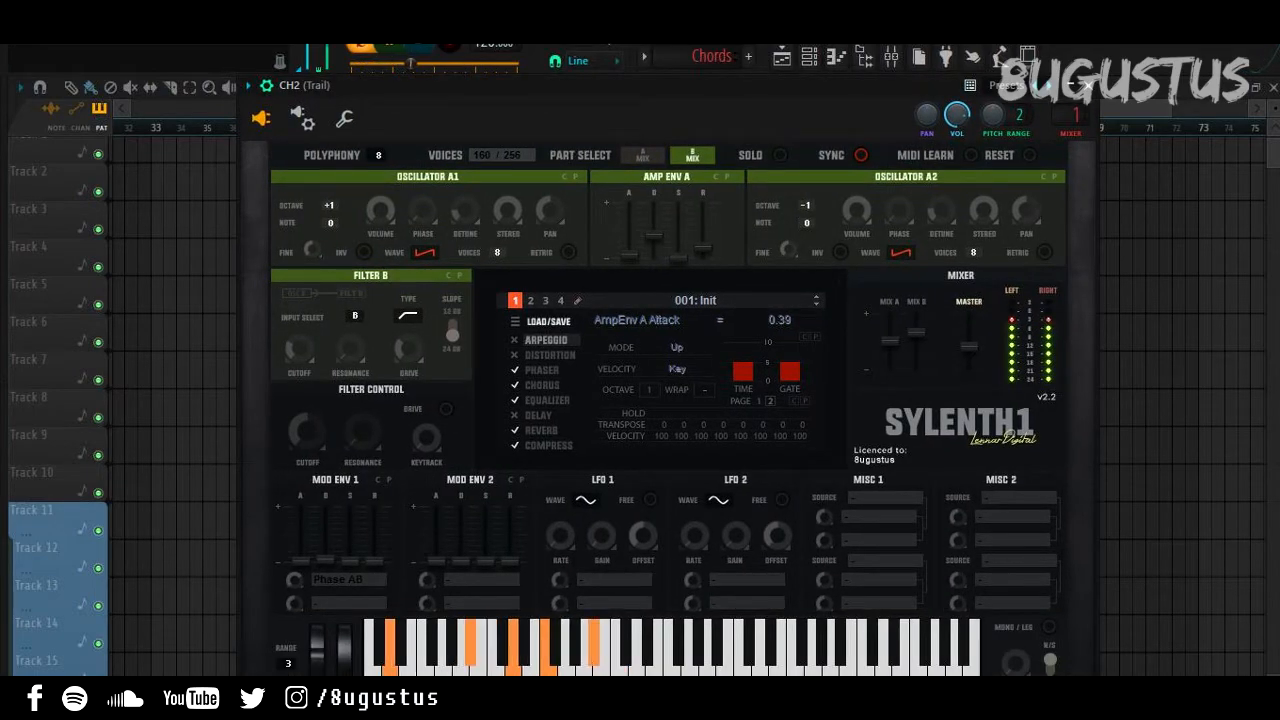
left_click(643, 155)
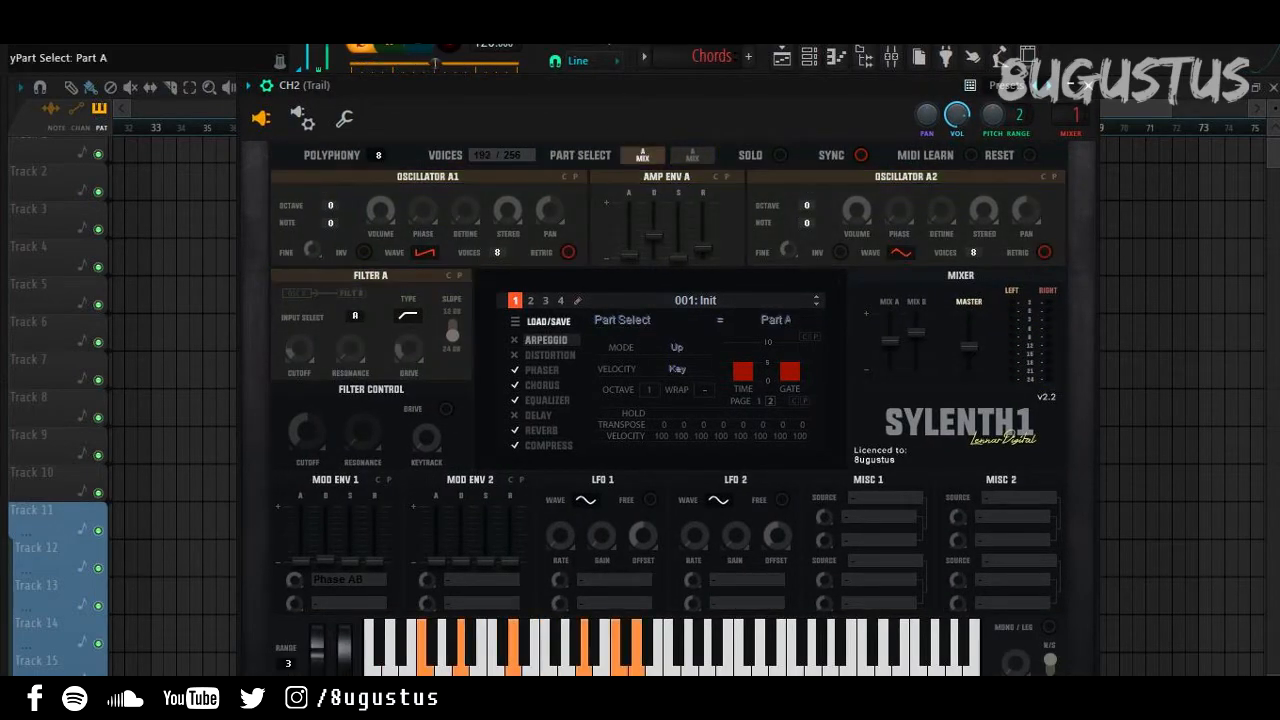
left_click(1088, 86)
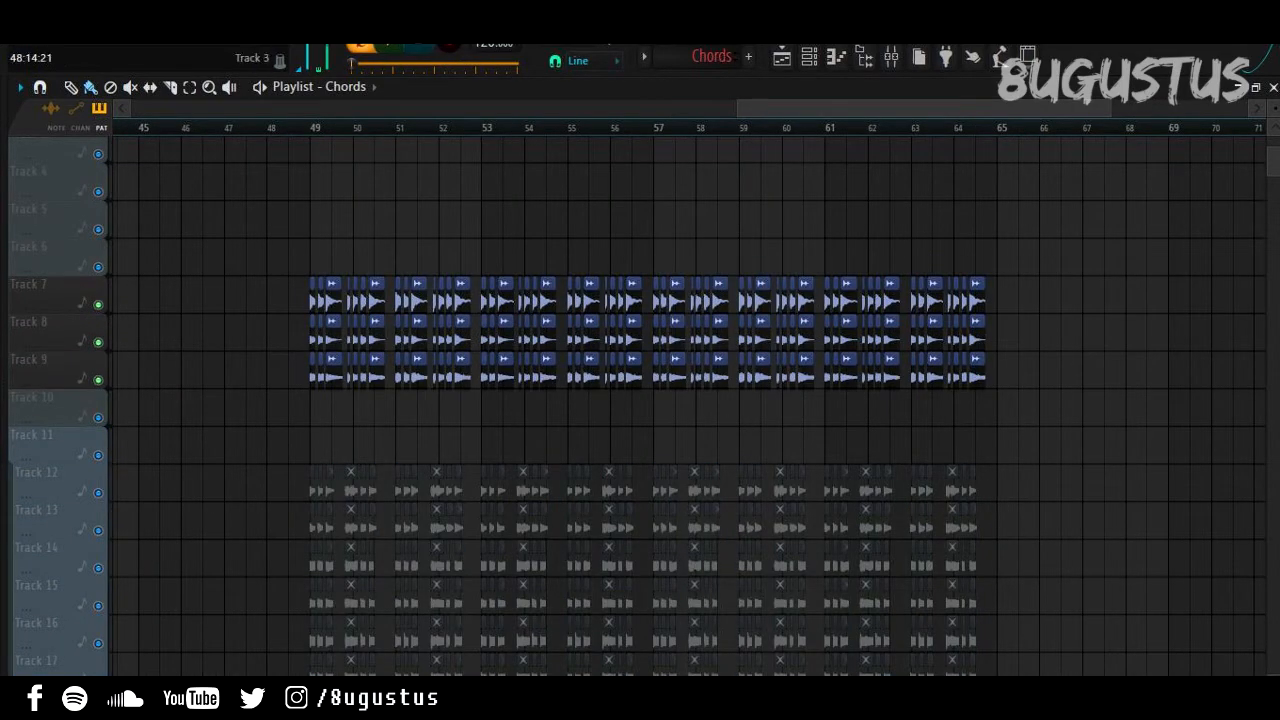
Step: Play the chord clips on tracks 7–9 from bar 49, then stop
left_click(310, 127)
key("space")
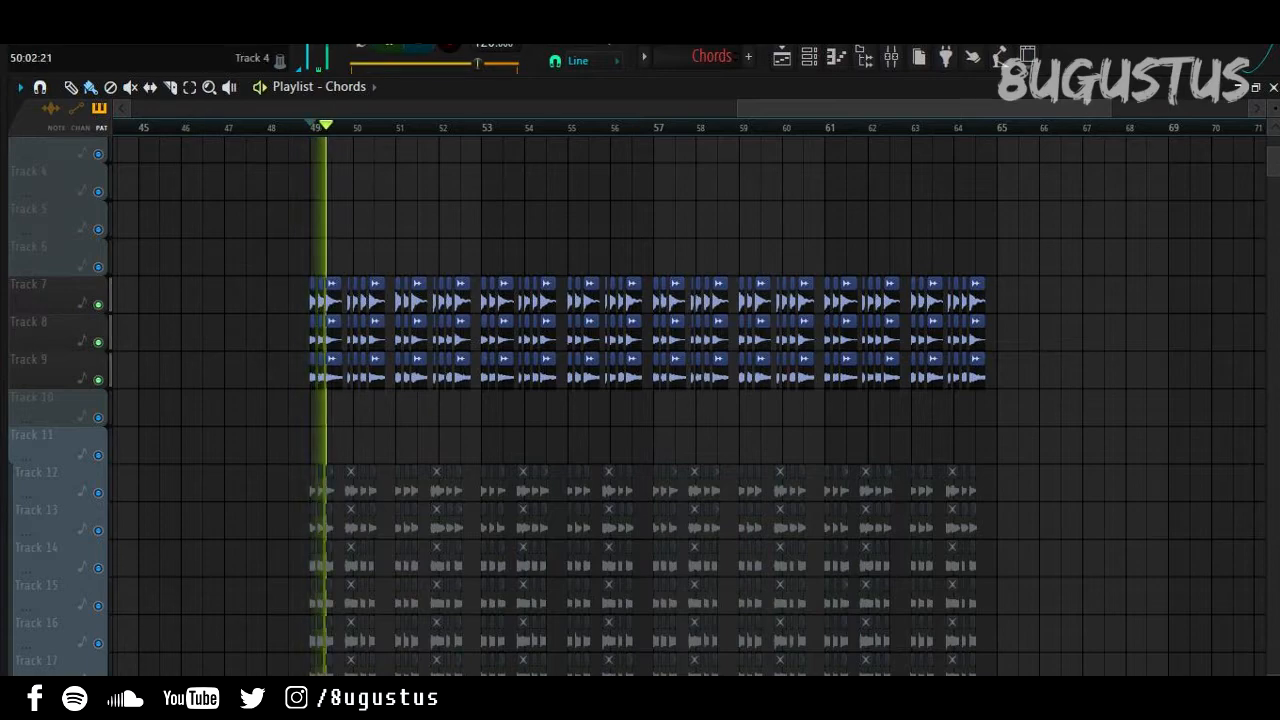
scroll(306, 370, "up", 2)
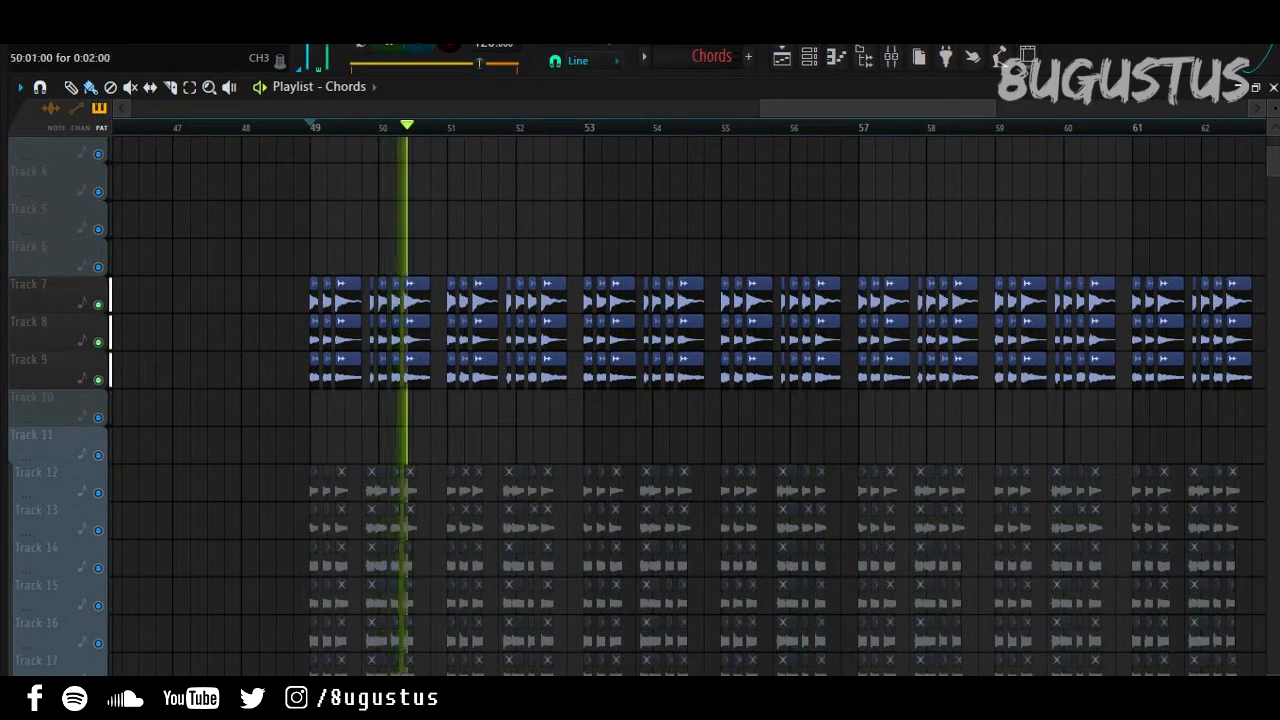
scroll(376, 370, "down", 2)
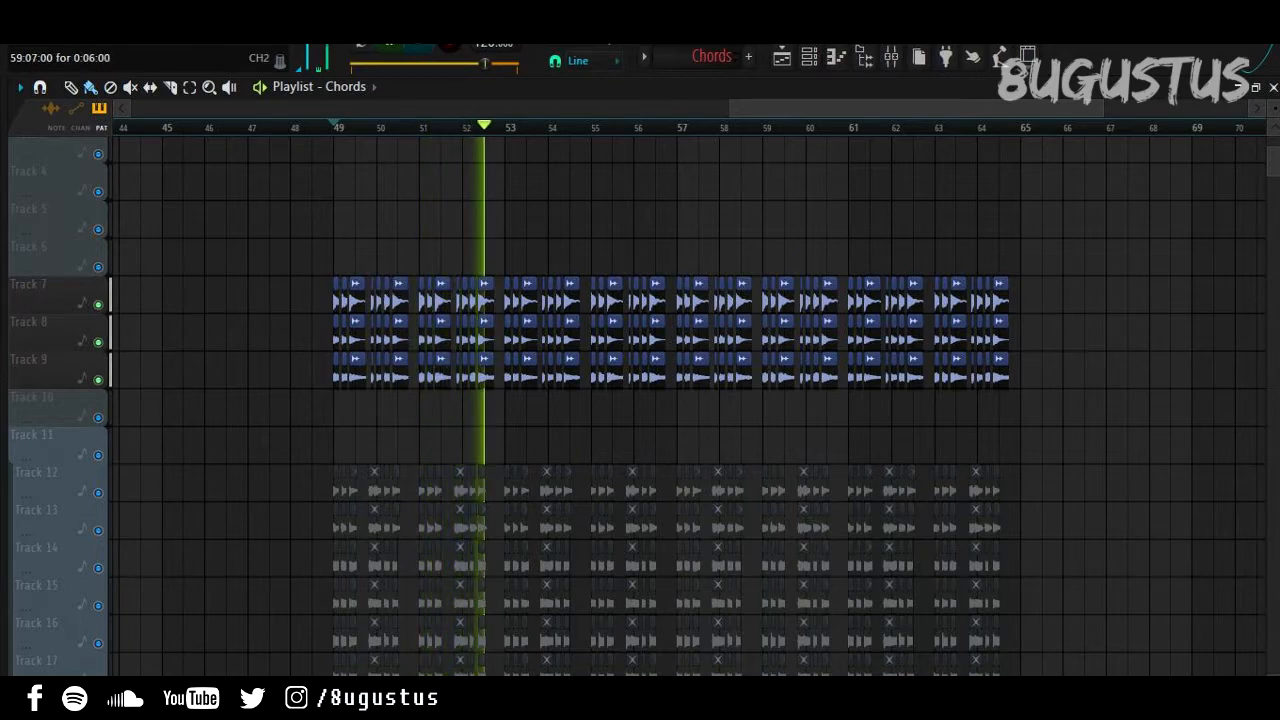
key("space")
Step: Open the mixer and briefly play the chords
left_click(891, 57)
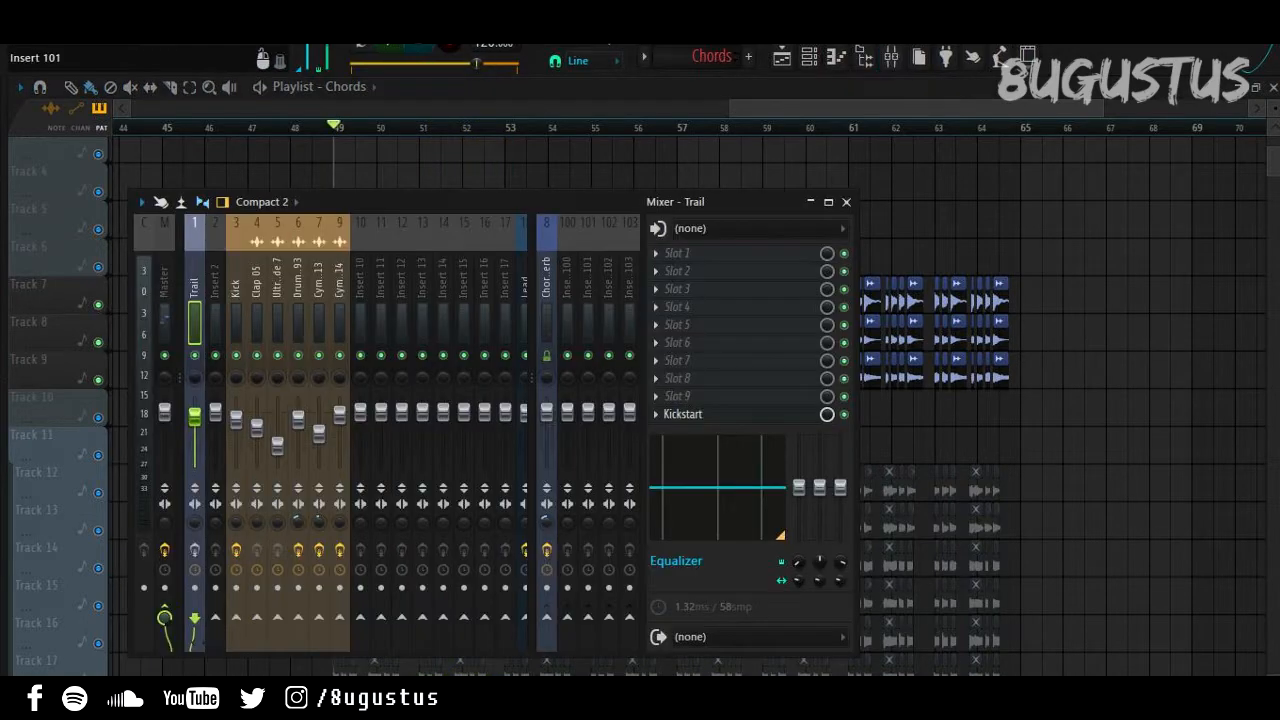
scroll(480, 400, "down", 5)
scroll(479, 400, "down", 3)
key("space")
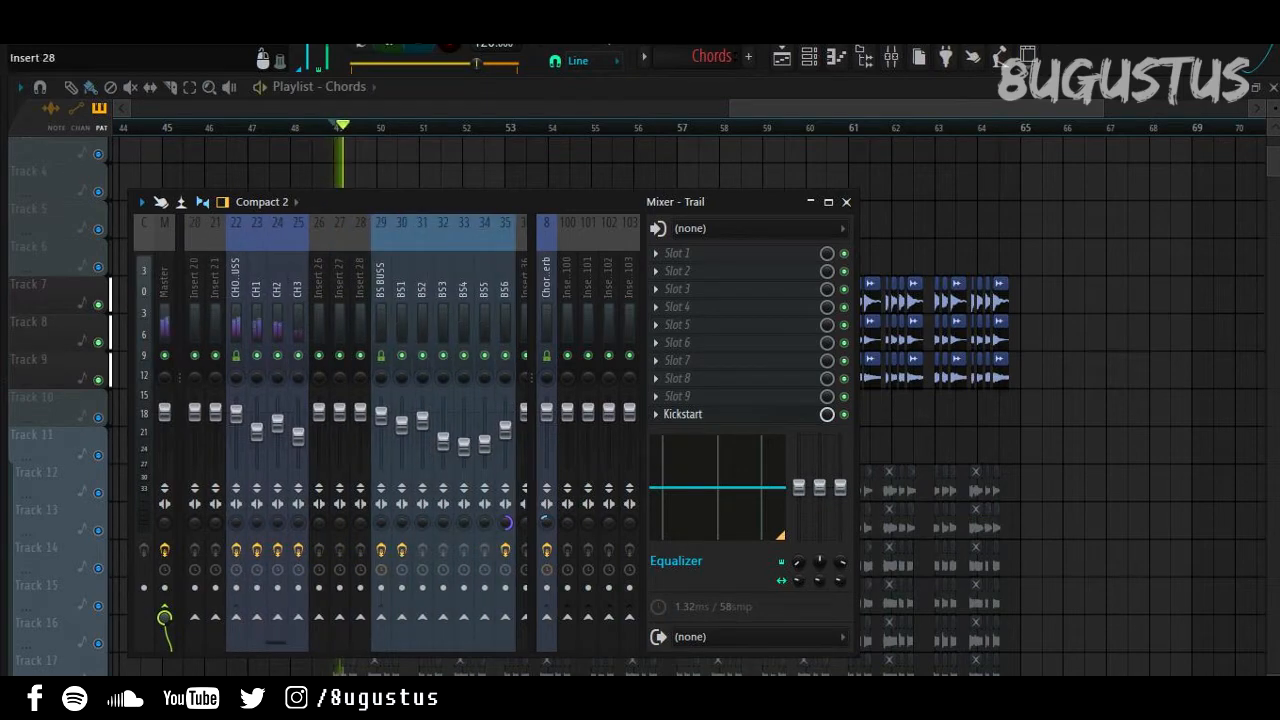
scroll(360, 400, "up", 2)
key("space")
Step: Audition the OTT compressor on the CHORDS BUSS mixer track
left_click(298, 320)
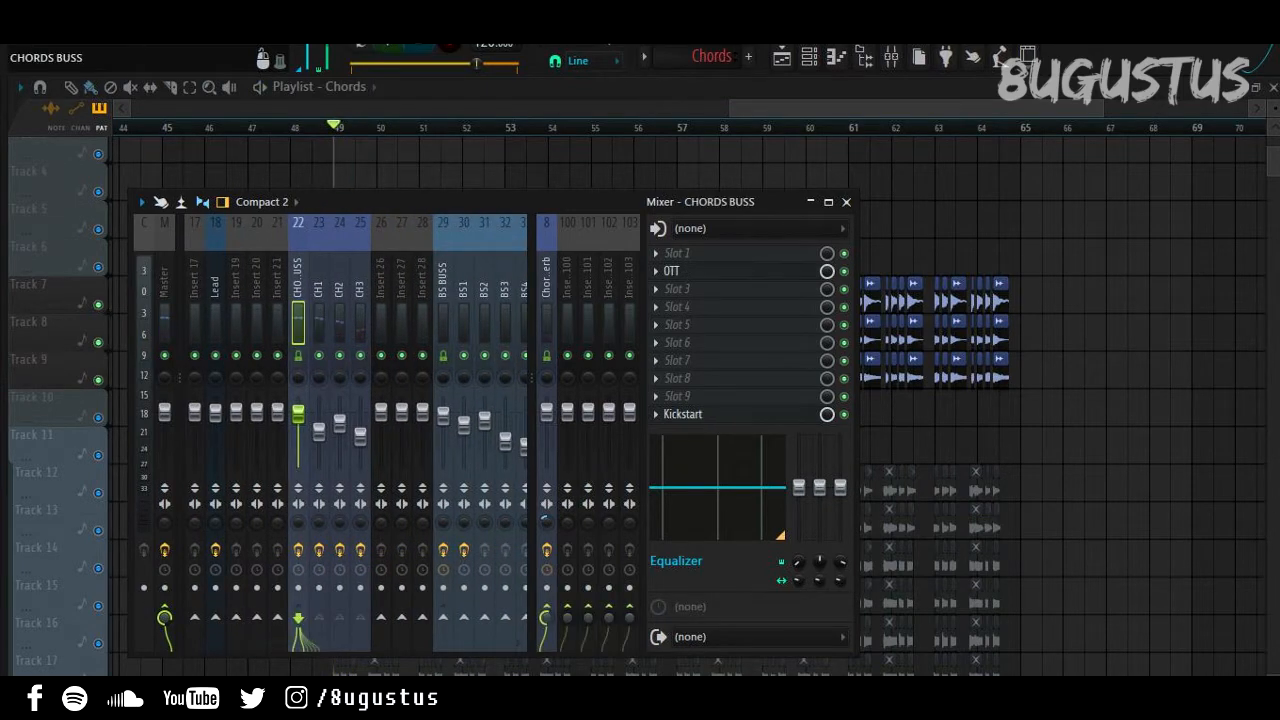
left_click(686, 271)
key("space")
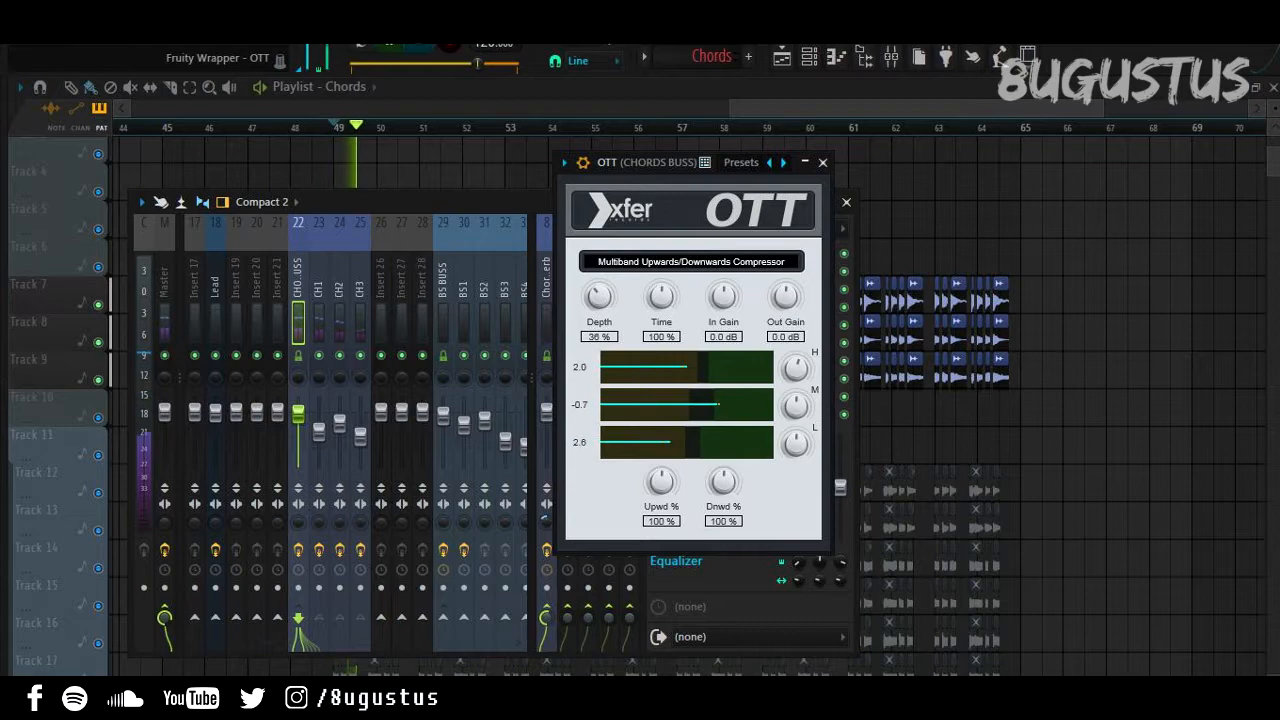
left_click_drag(700, 163, 570, 167)
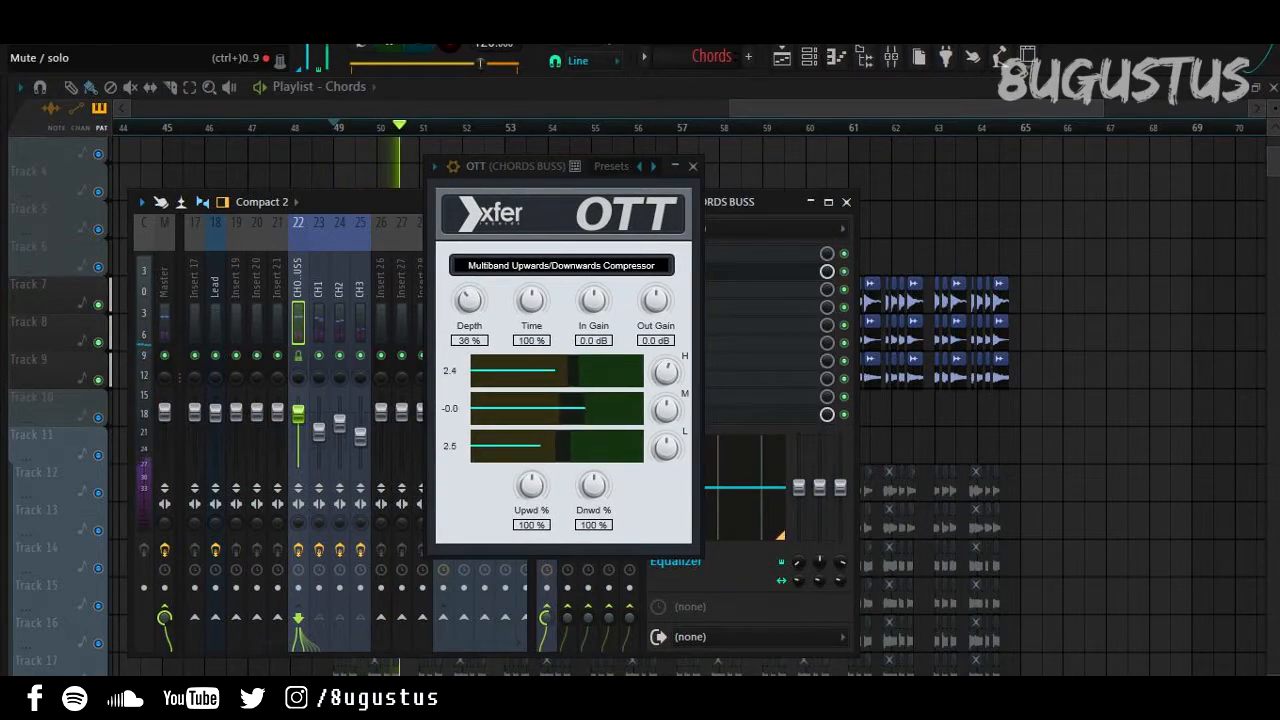
left_click(692, 166)
key("space")
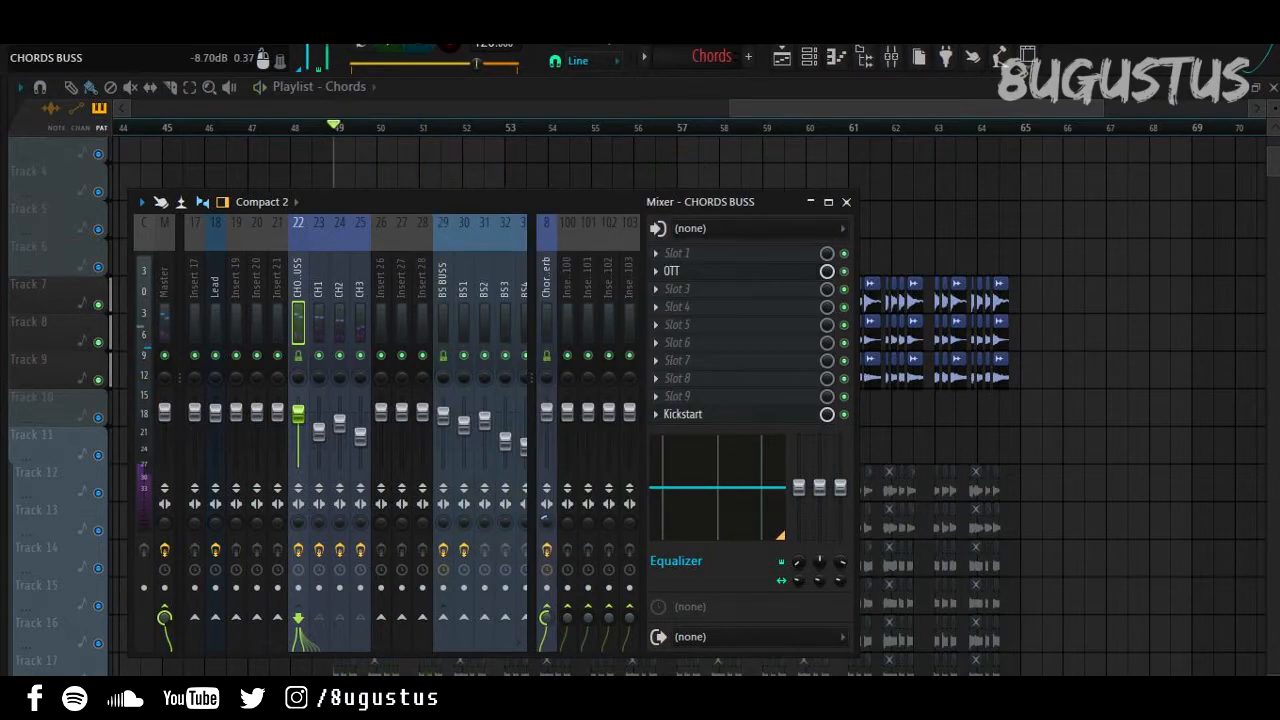
Step: Audition the Fruity Reeverb 2 on the Chords Verb track
left_click(546, 322)
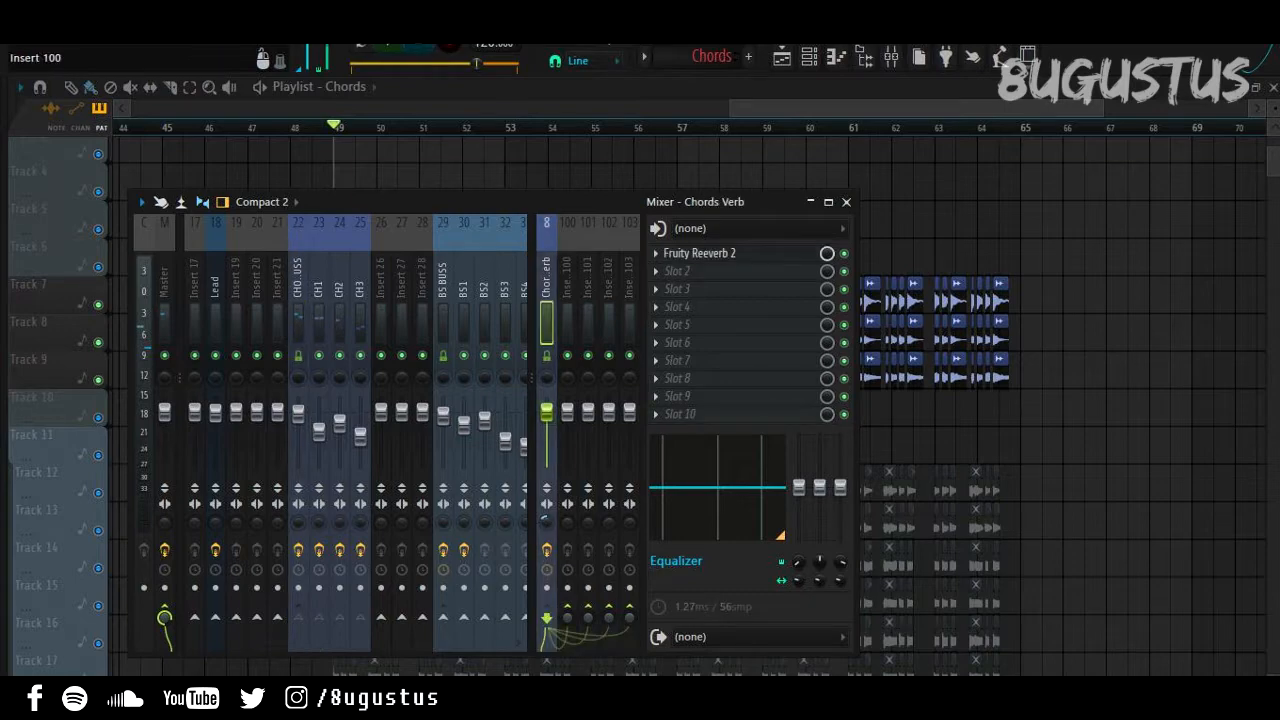
left_click(699, 253)
key("space")
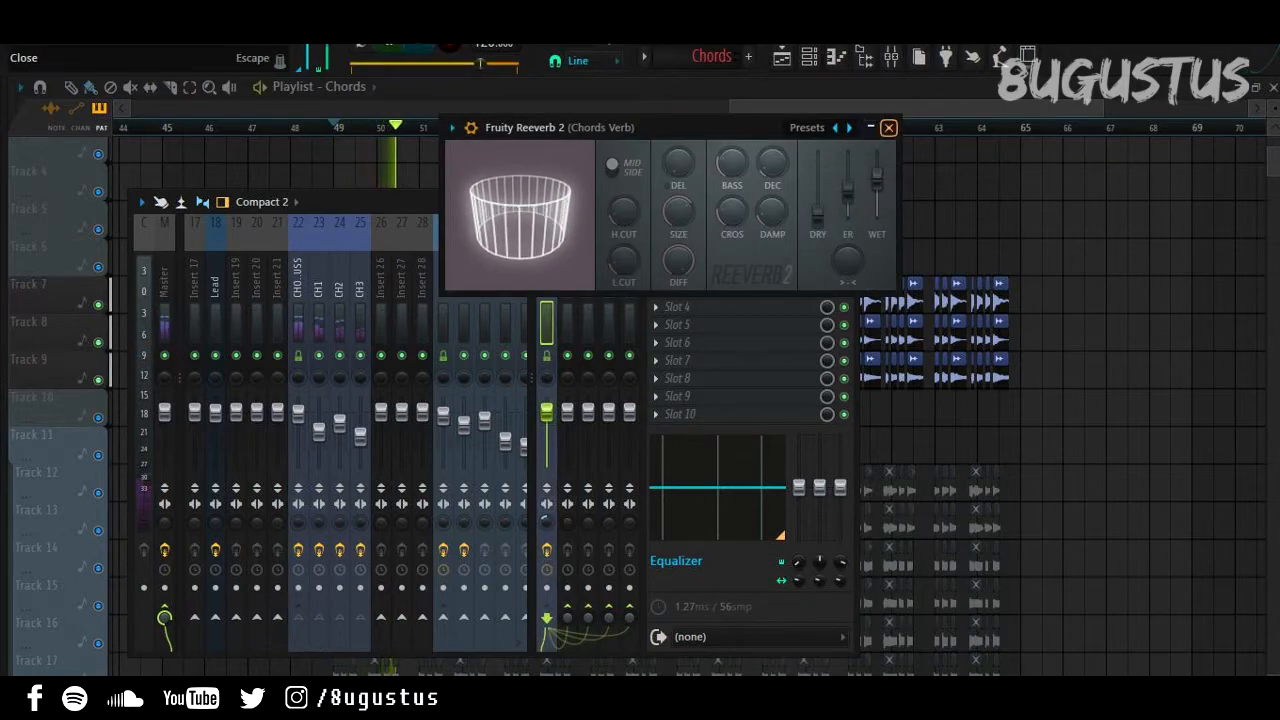
left_click(888, 127)
left_click(298, 300)
key("space")
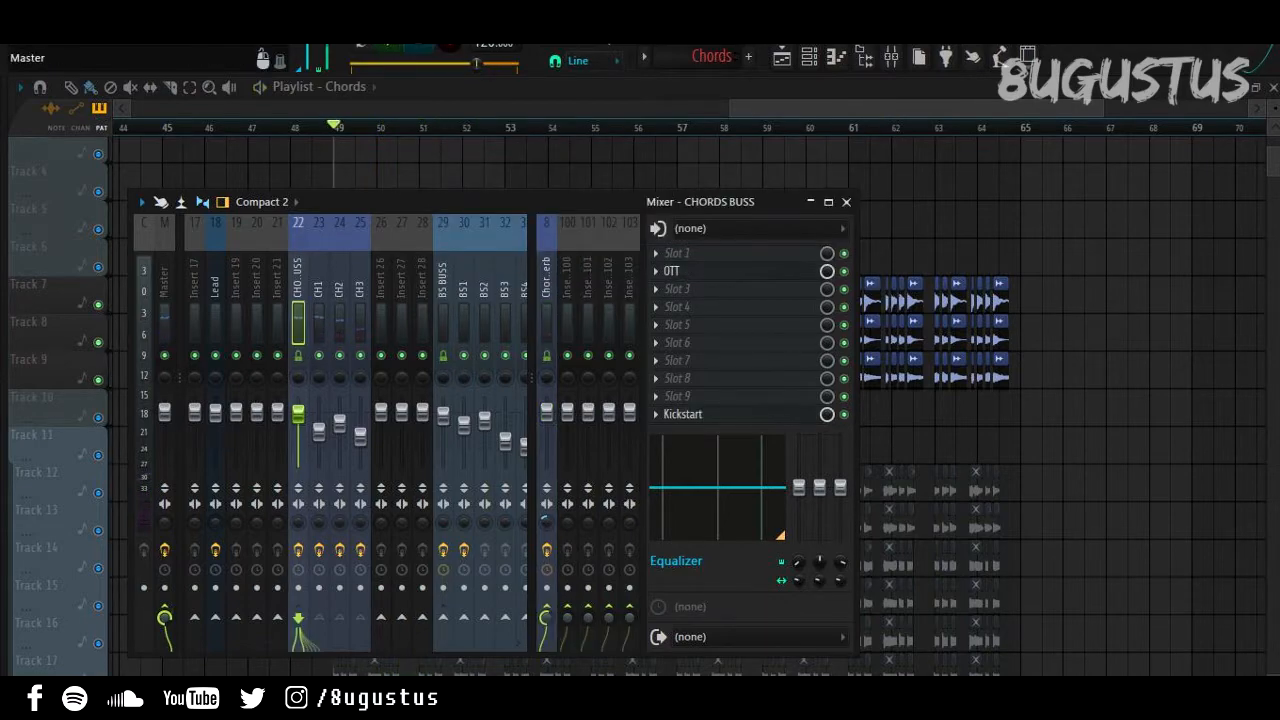
Step: Play the chords while switching between Chords Verb and CHORDS BUSS, then stop at bar 49
left_click(164, 617)
key("space")
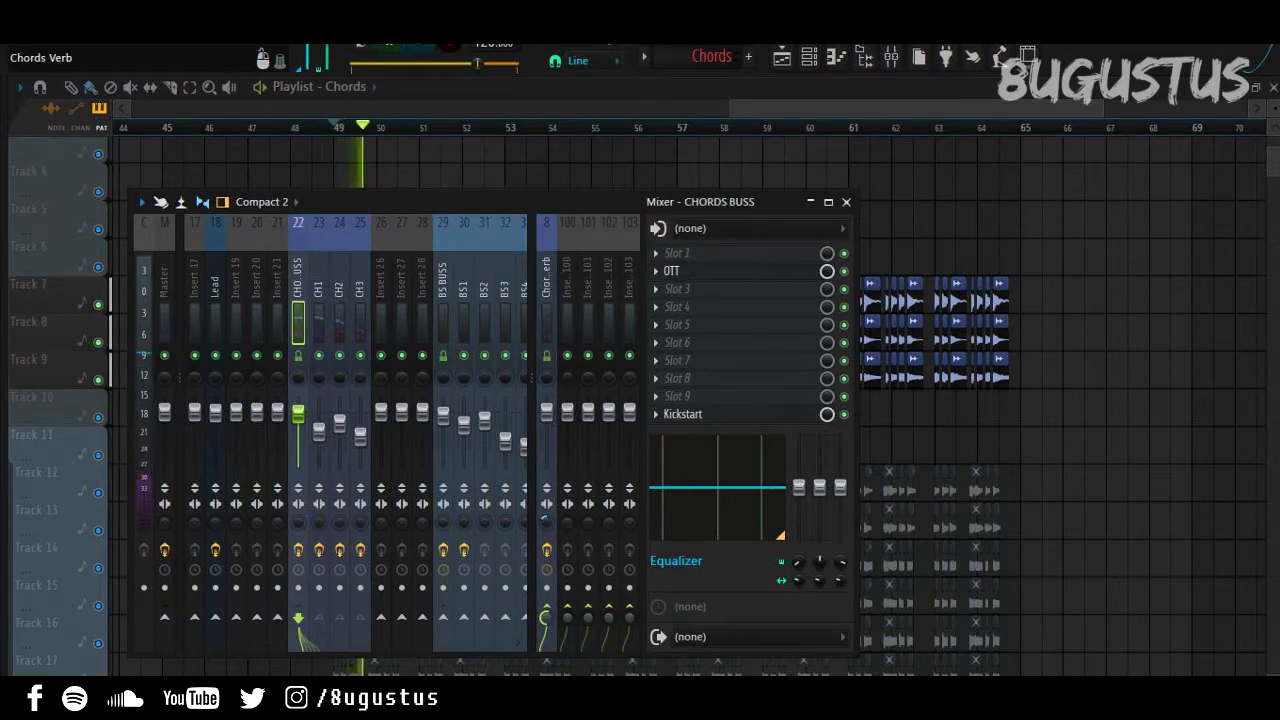
left_click(546, 290)
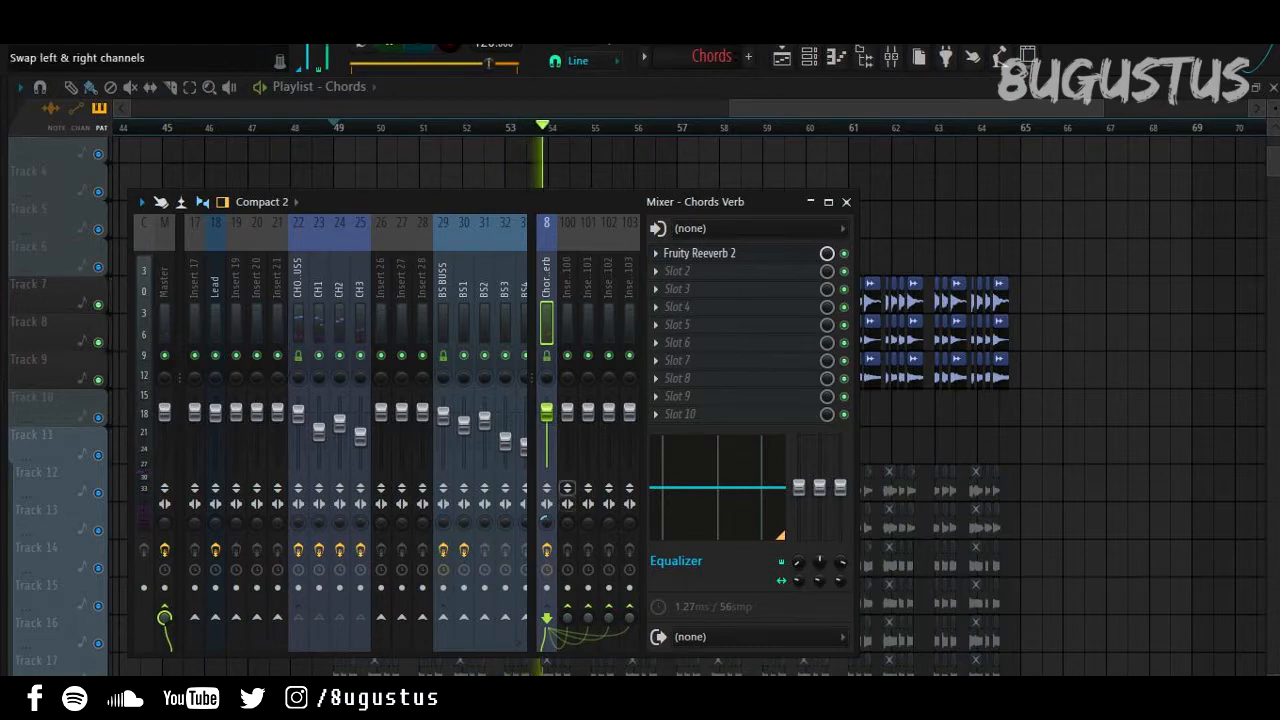
left_click(298, 320)
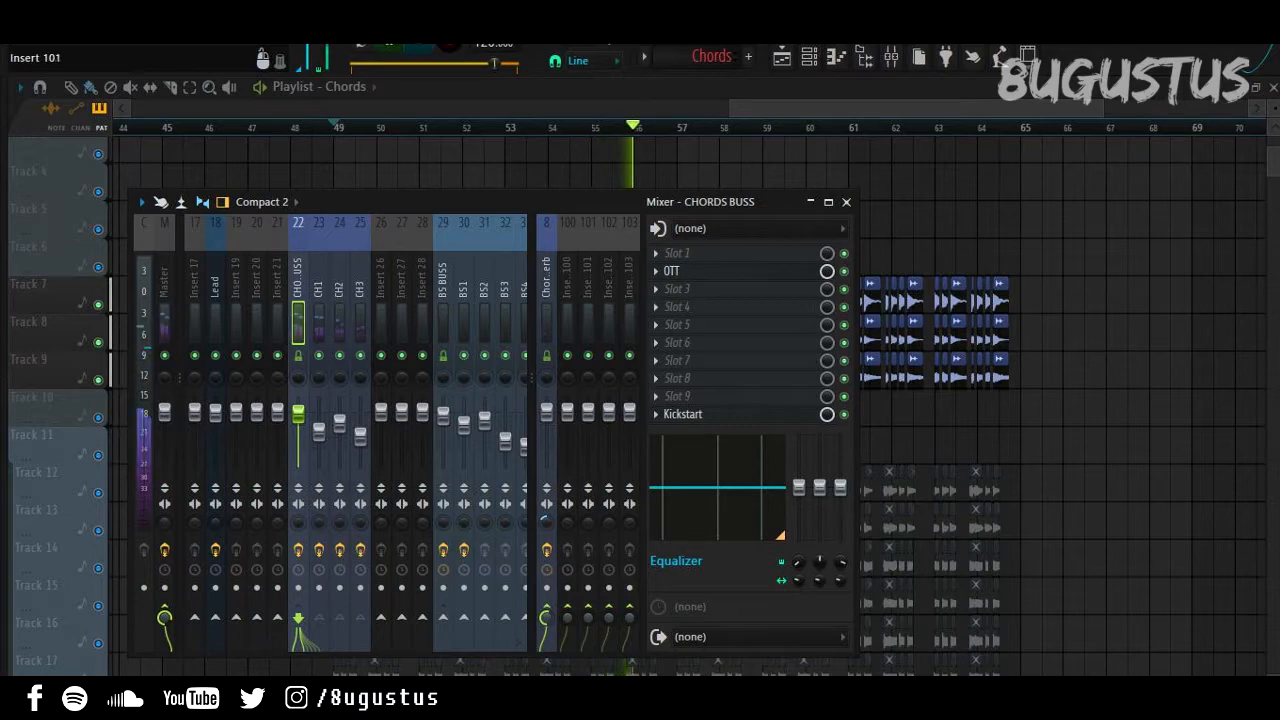
key("space")
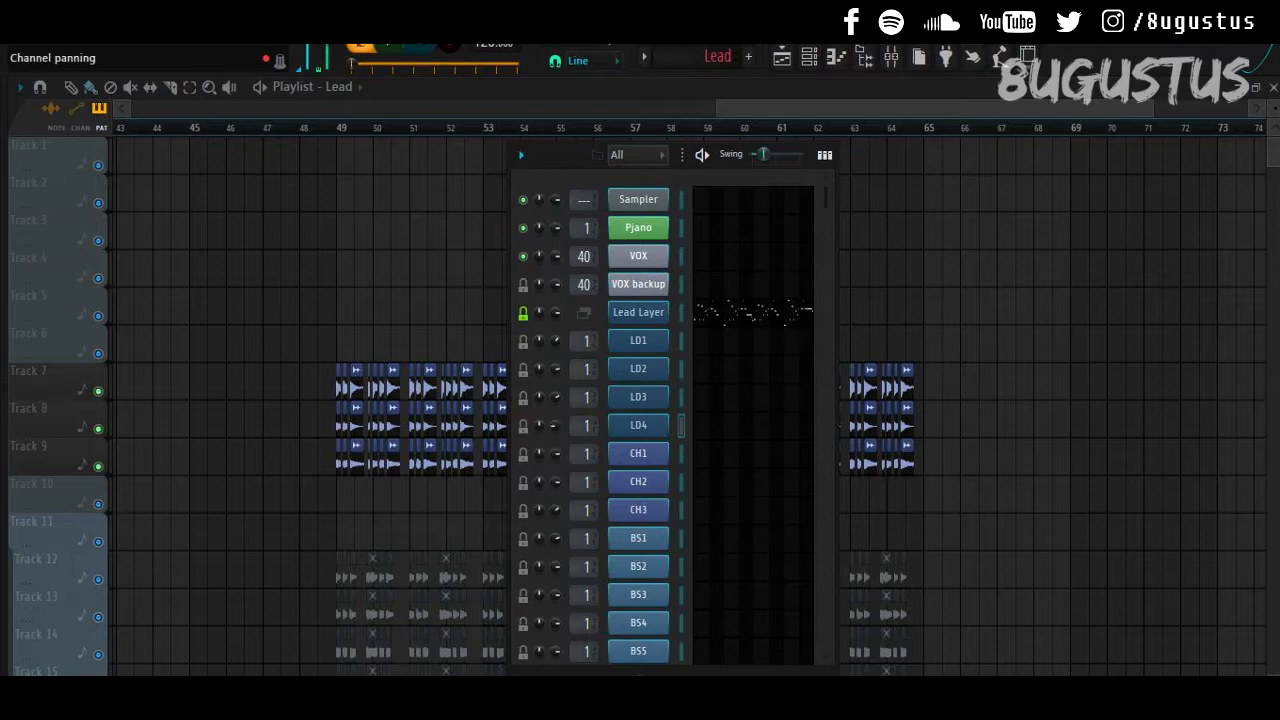
Step: Start the Lead pattern and review the LD1 and LD2 Sylenth1 patches
key("space")
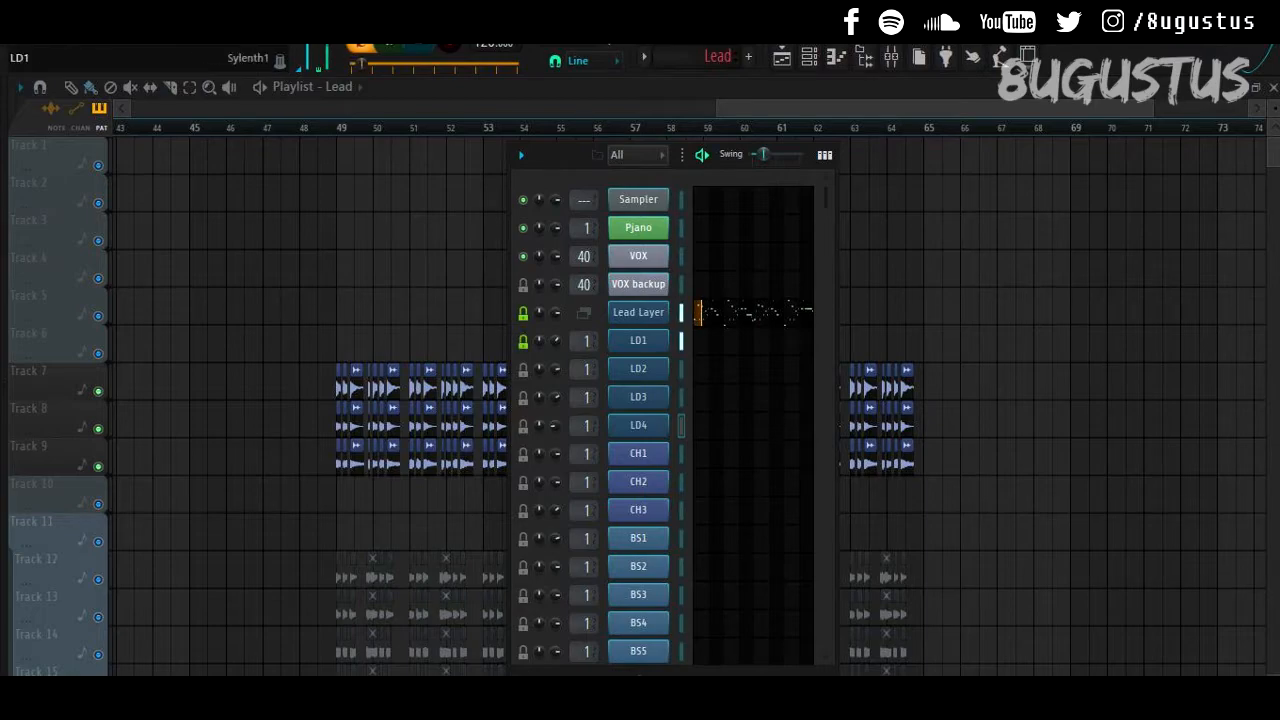
left_click(648, 341)
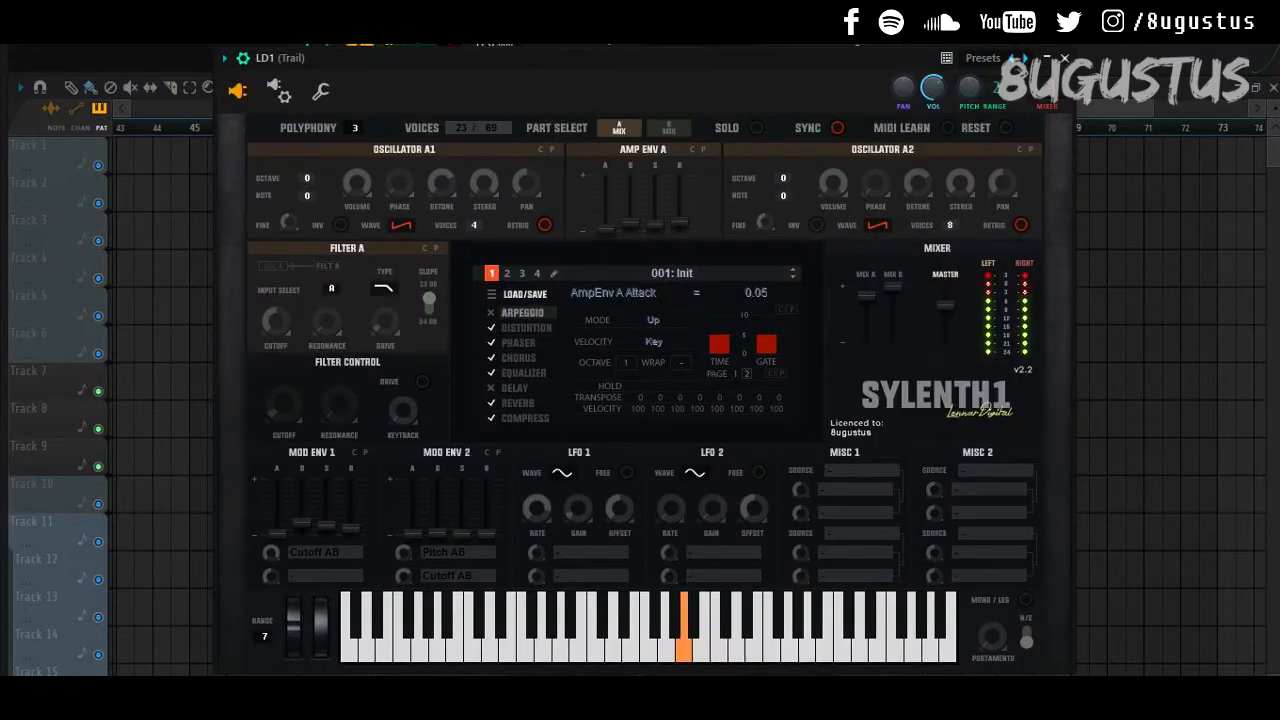
left_click_drag(880, 59, 882, 103)
left_click(1066, 102)
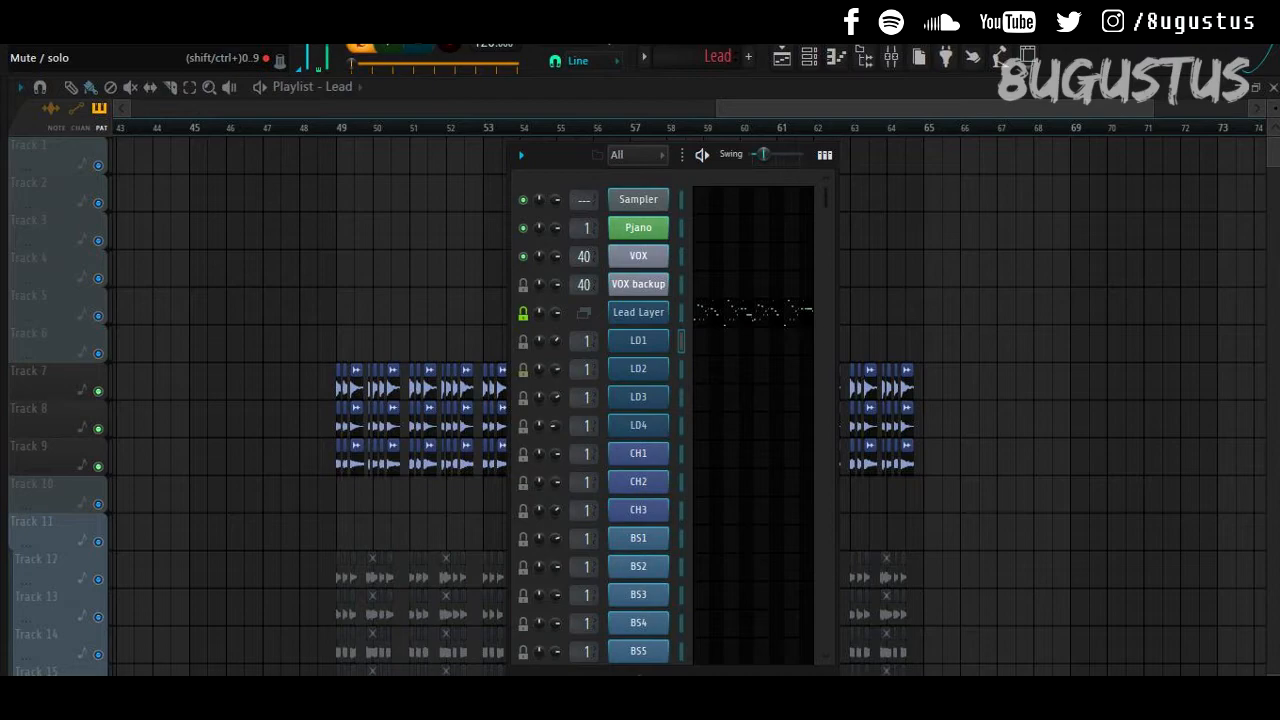
left_click(638, 369)
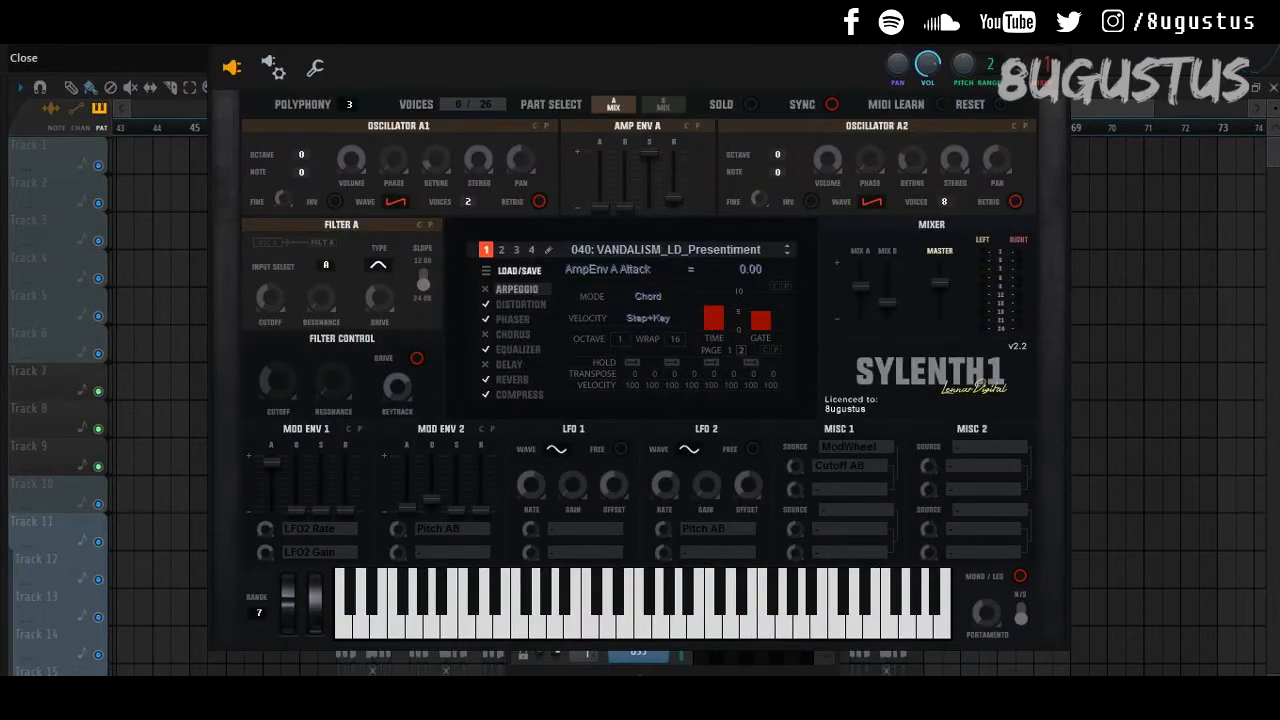
left_click(1060, 39)
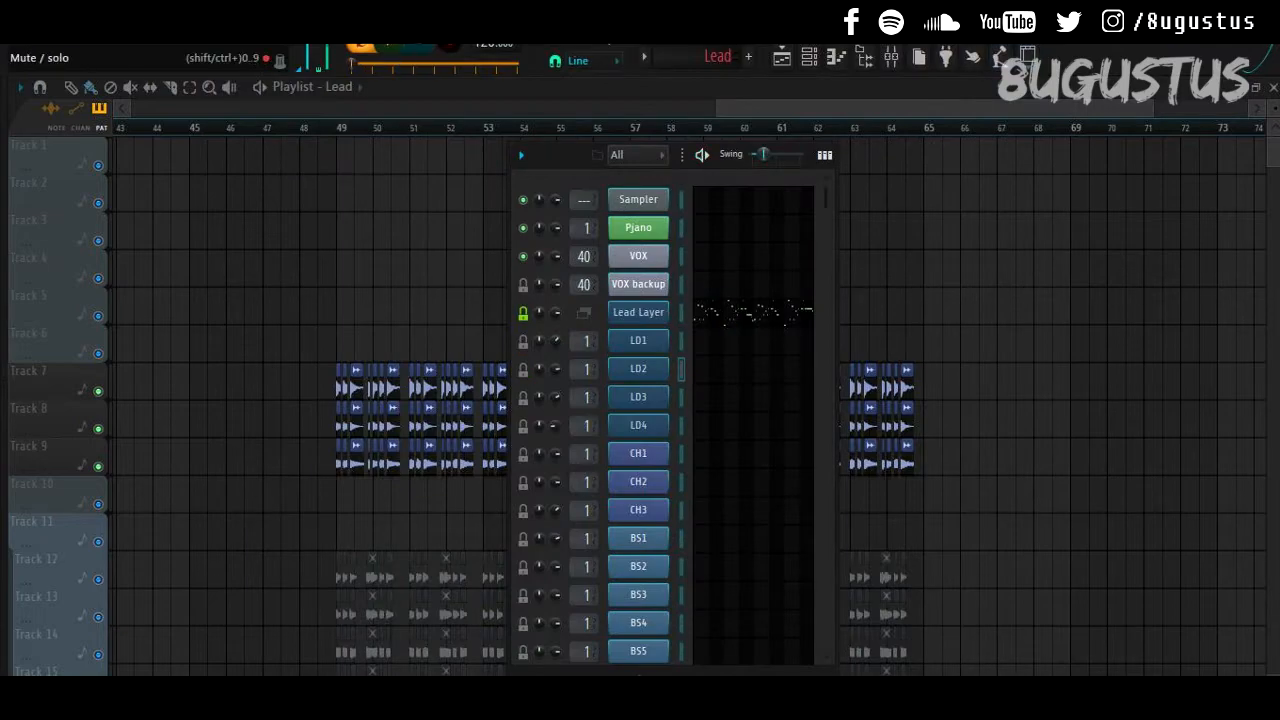
Step: Review the LD3 and LD4 Sylenth1 patches, then play the Lead pattern
left_click(638, 397)
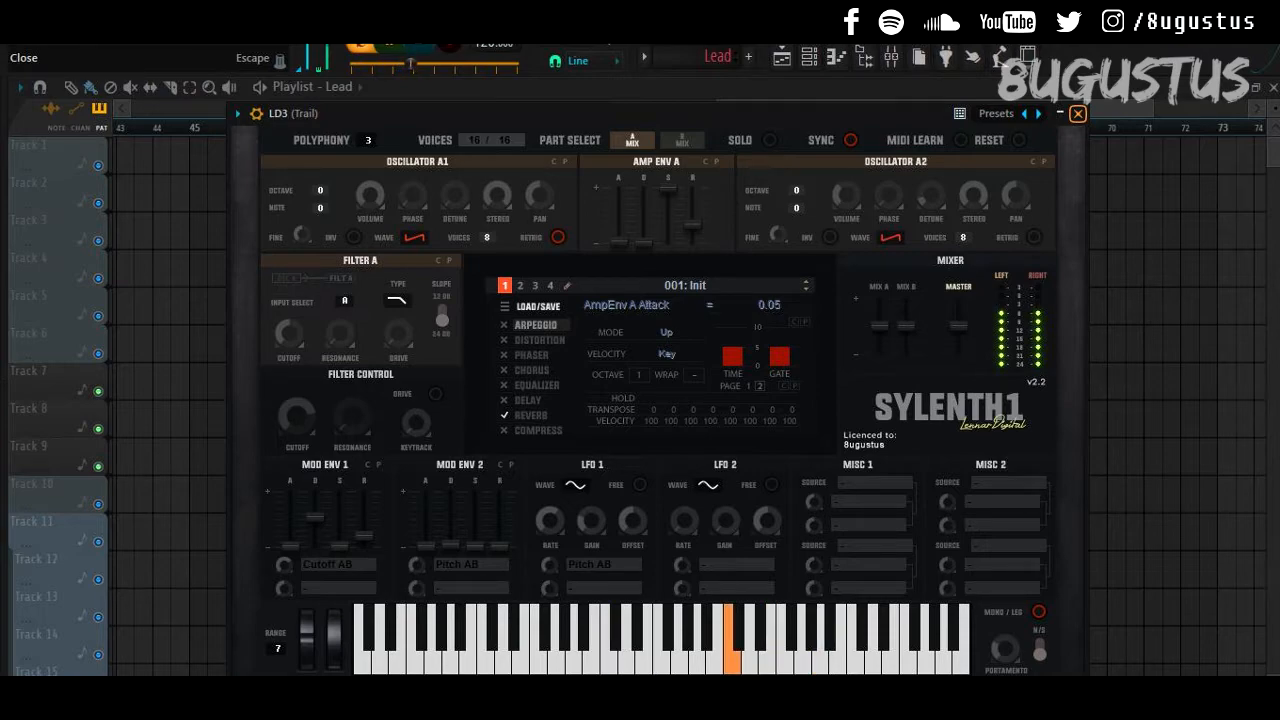
left_click(1077, 113)
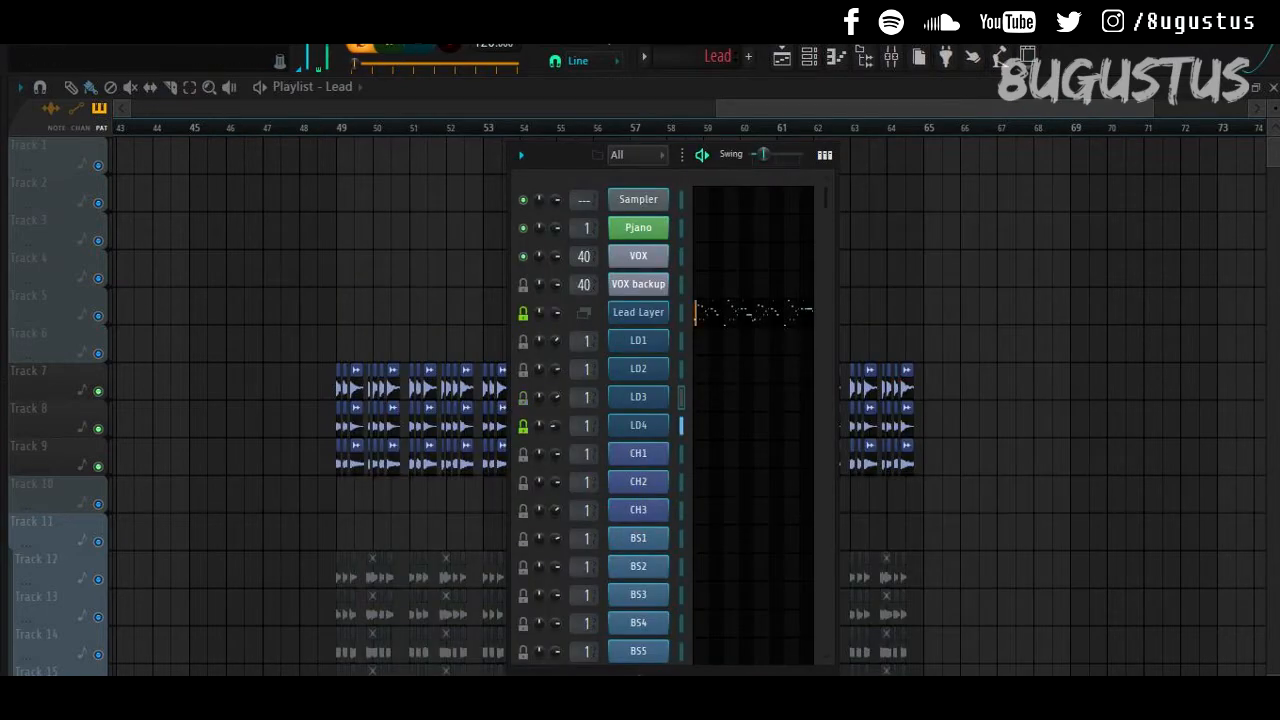
left_click(638, 426)
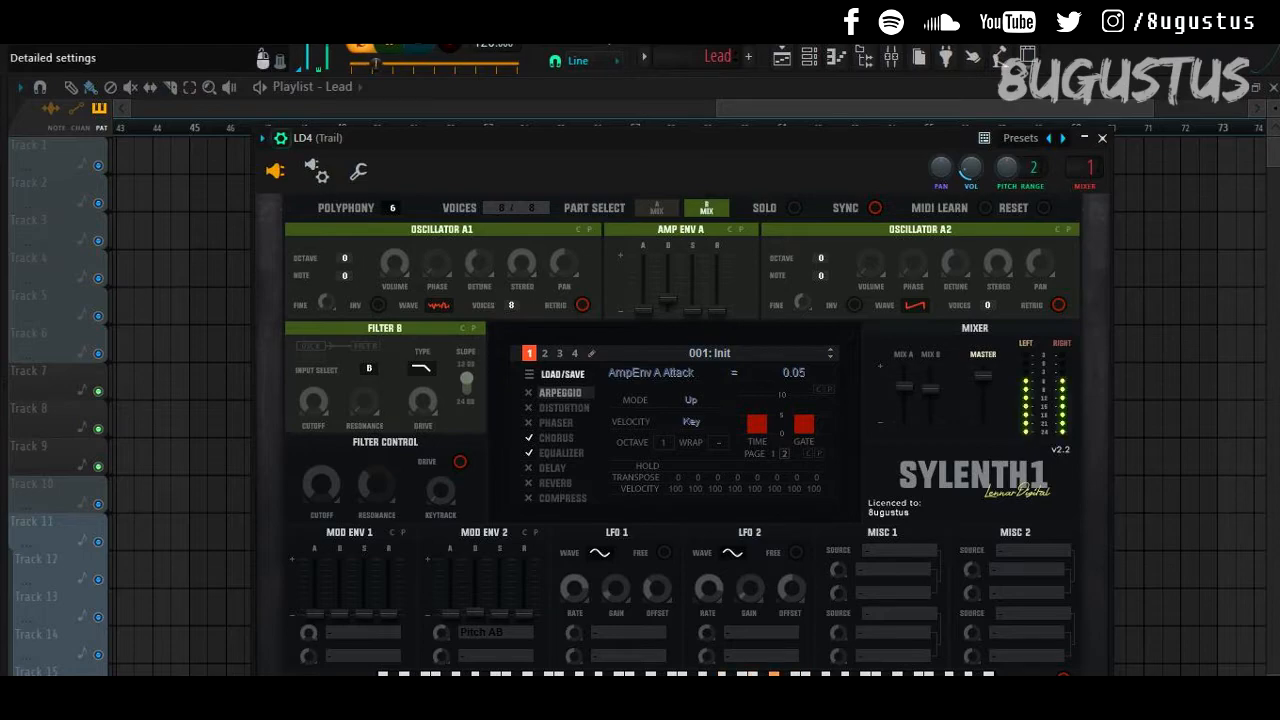
left_click(281, 138)
left_click(1102, 138)
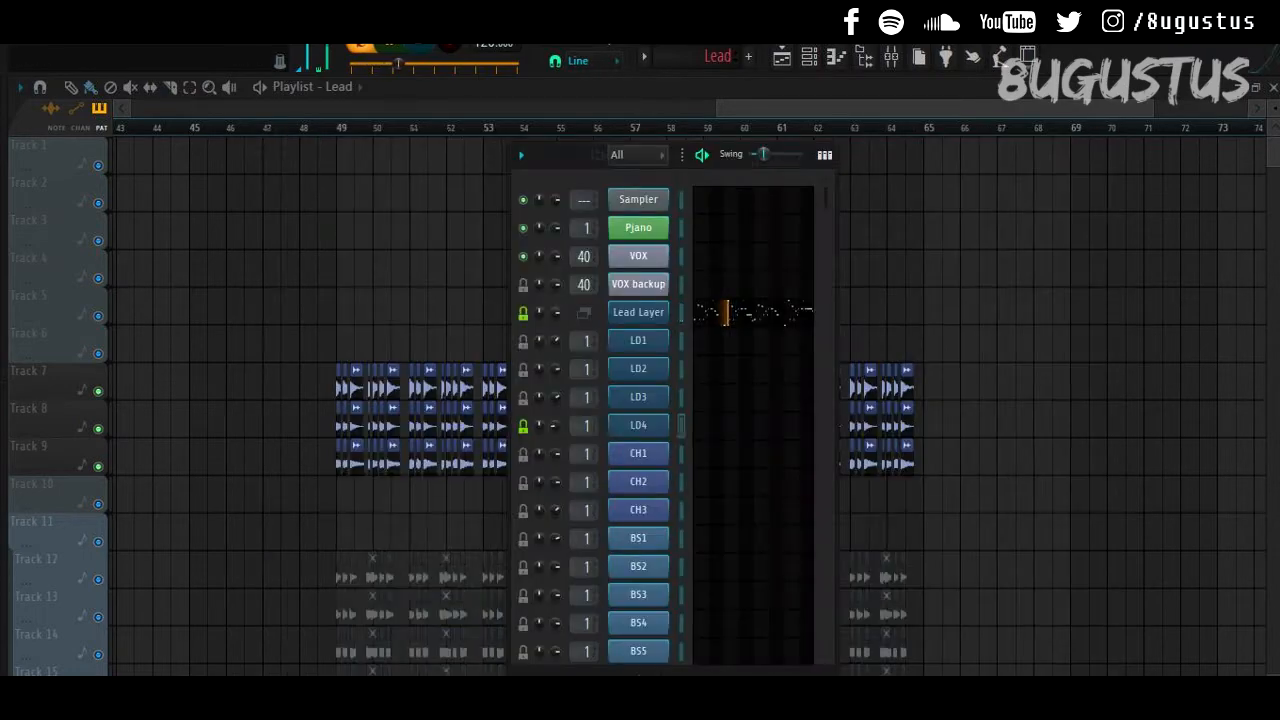
key("space")
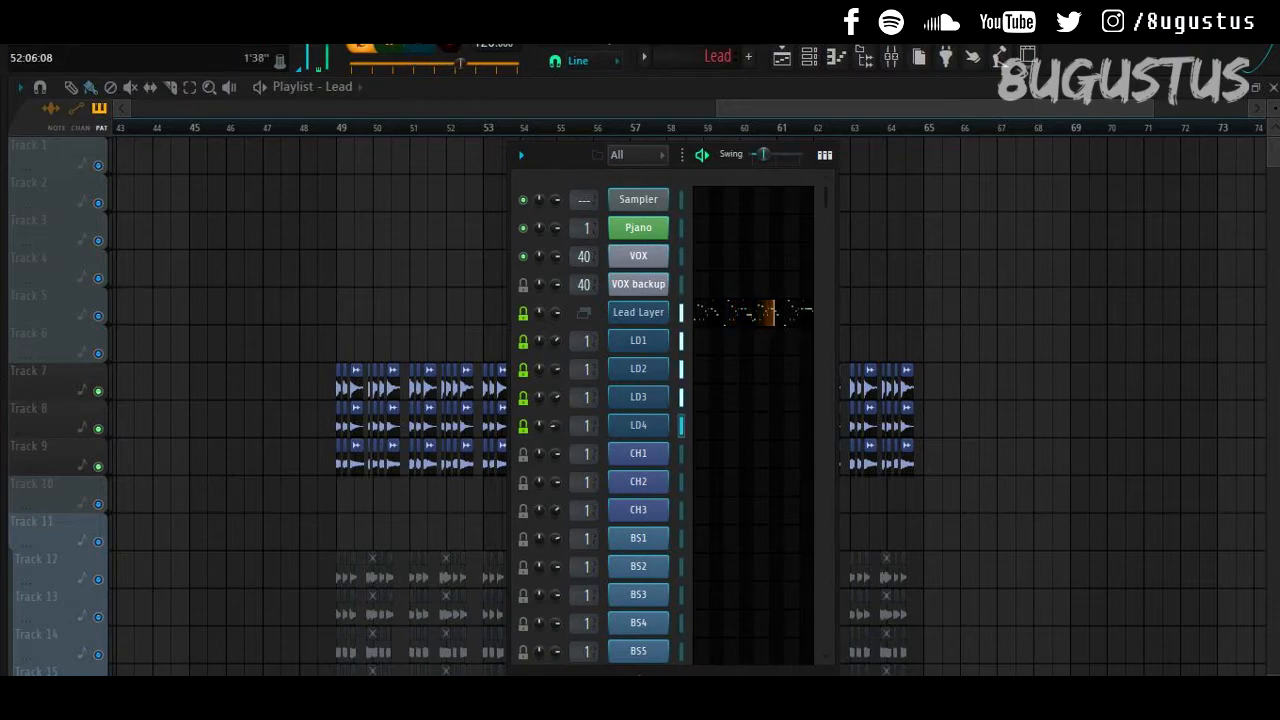
Step: Close the channel rack and play the Lead and PitchBend clips from bar 55
key("F6")
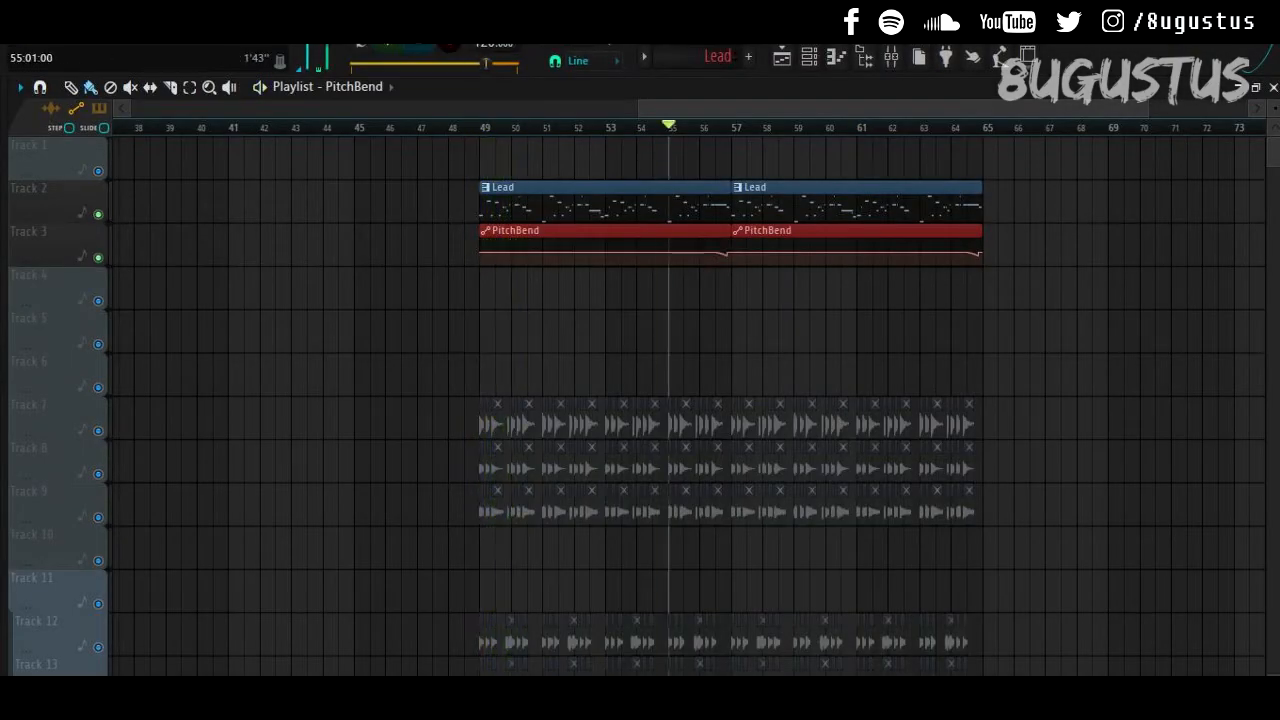
key("space")
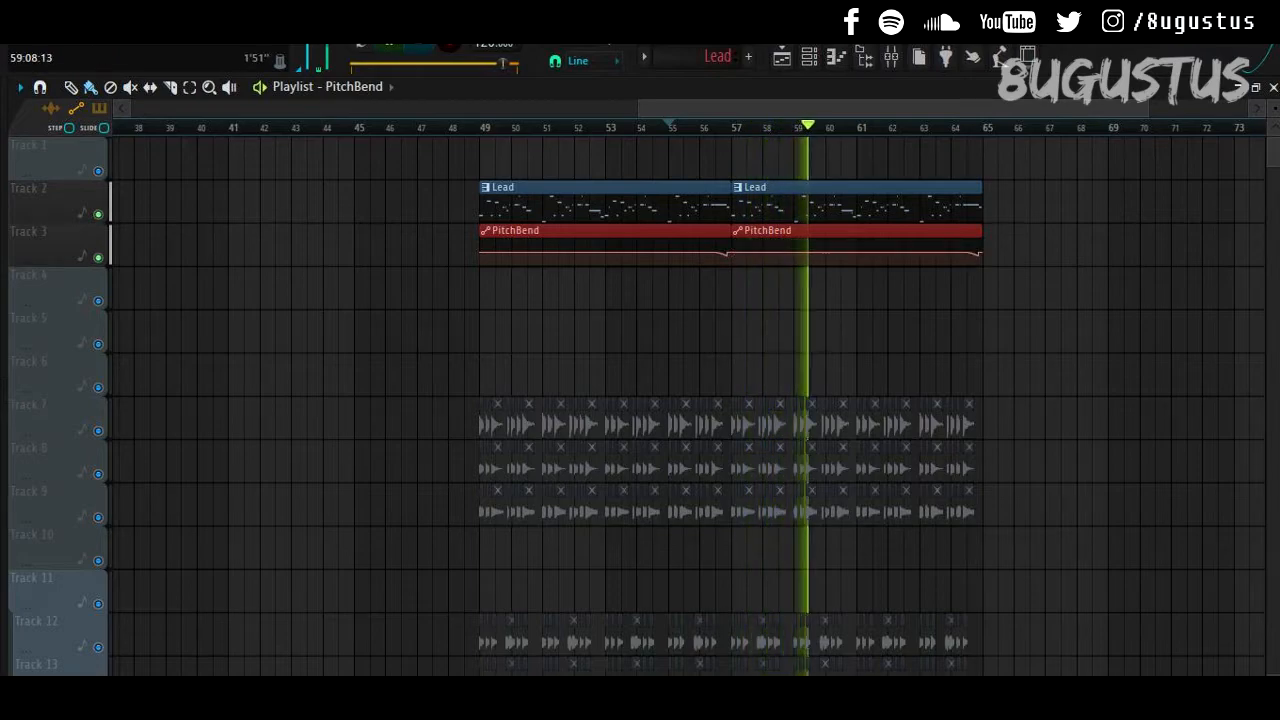
key("space")
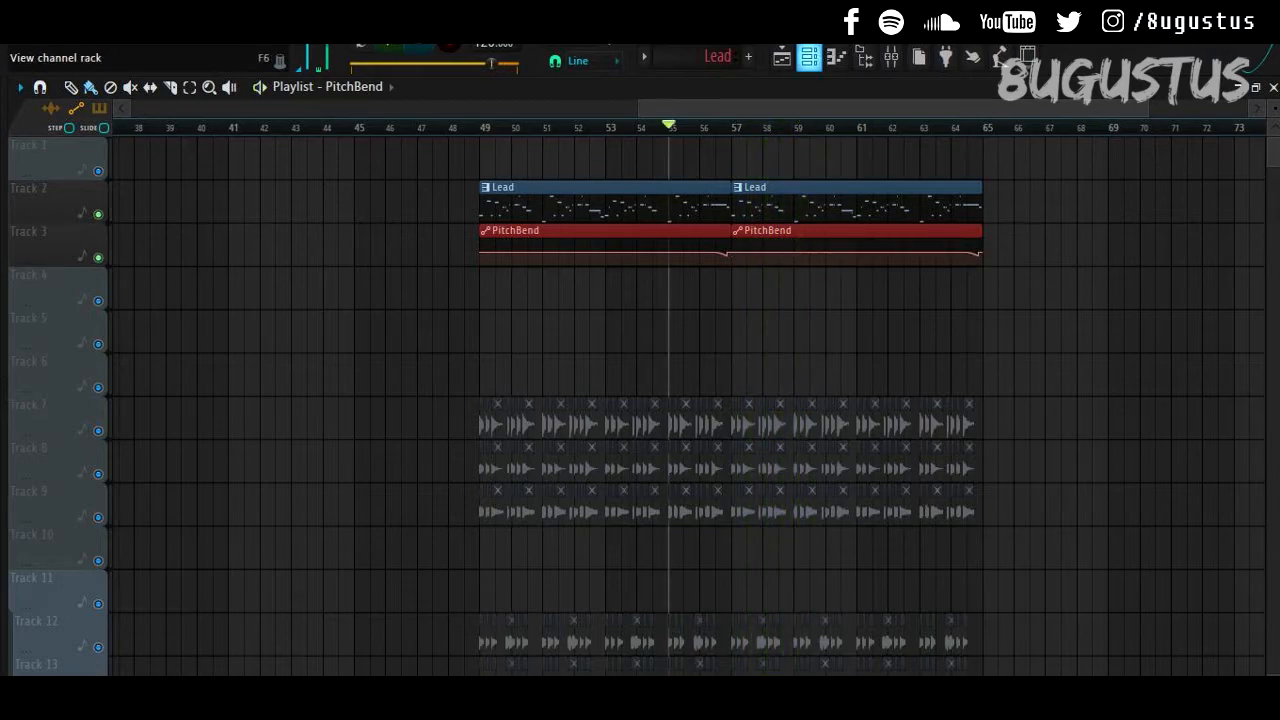
Step: Reopen the channel rack on the right side and open LD3's Sylenth1 synth
left_click(809, 57)
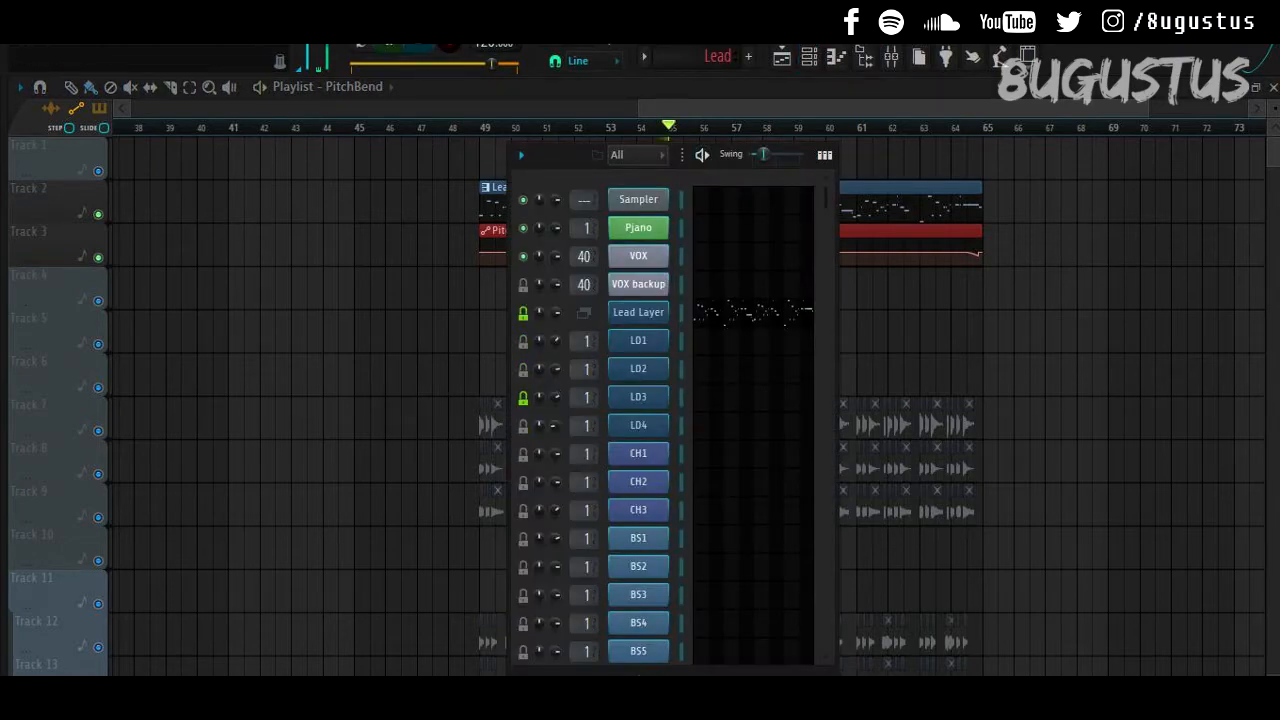
left_click_drag(560, 155, 914, 167)
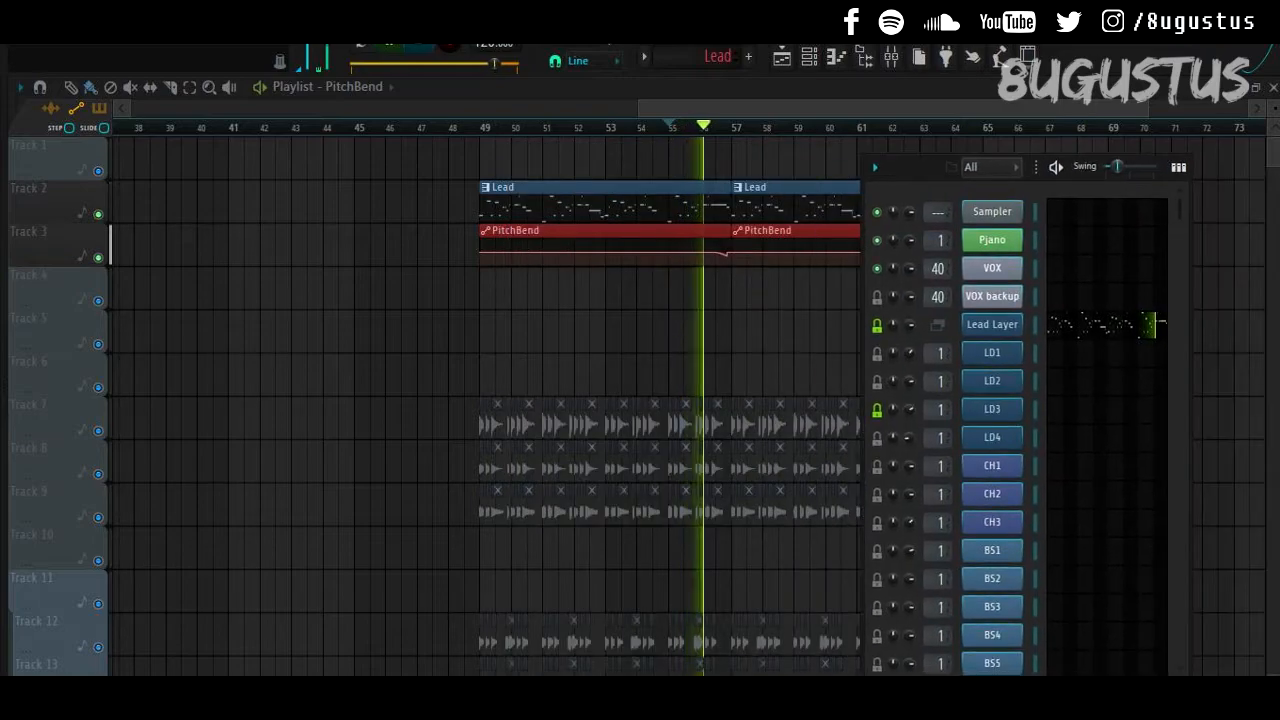
key("space")
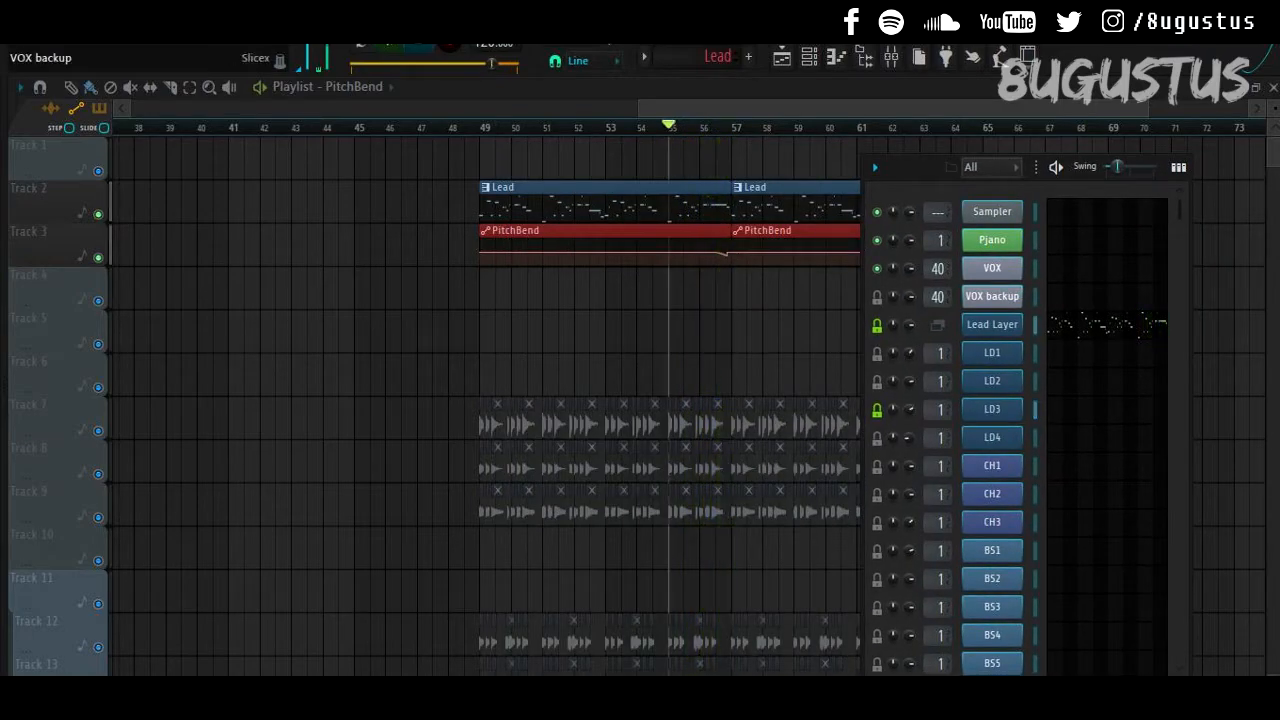
left_click(992, 409)
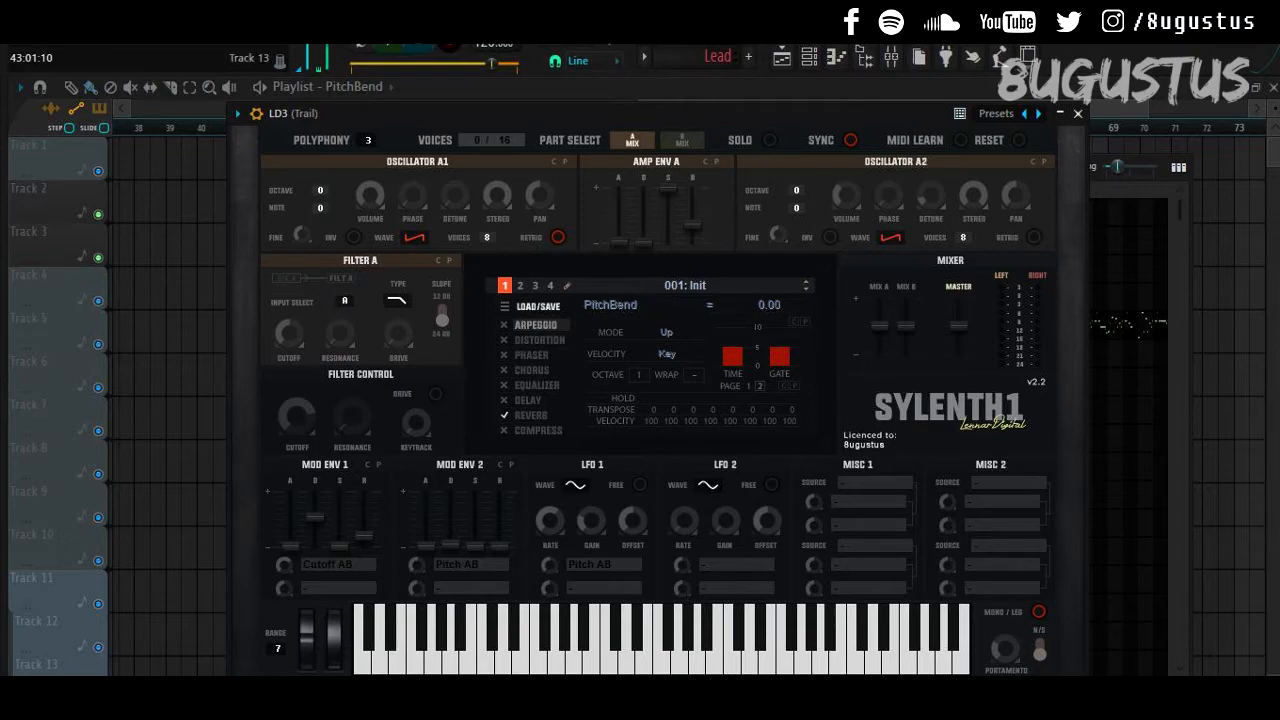
Step: Link the LD3 Sylenth1 parameter to the internal PitchBend controller
left_click_drag(622, 113, 611, 180)
right_click(601, 36)
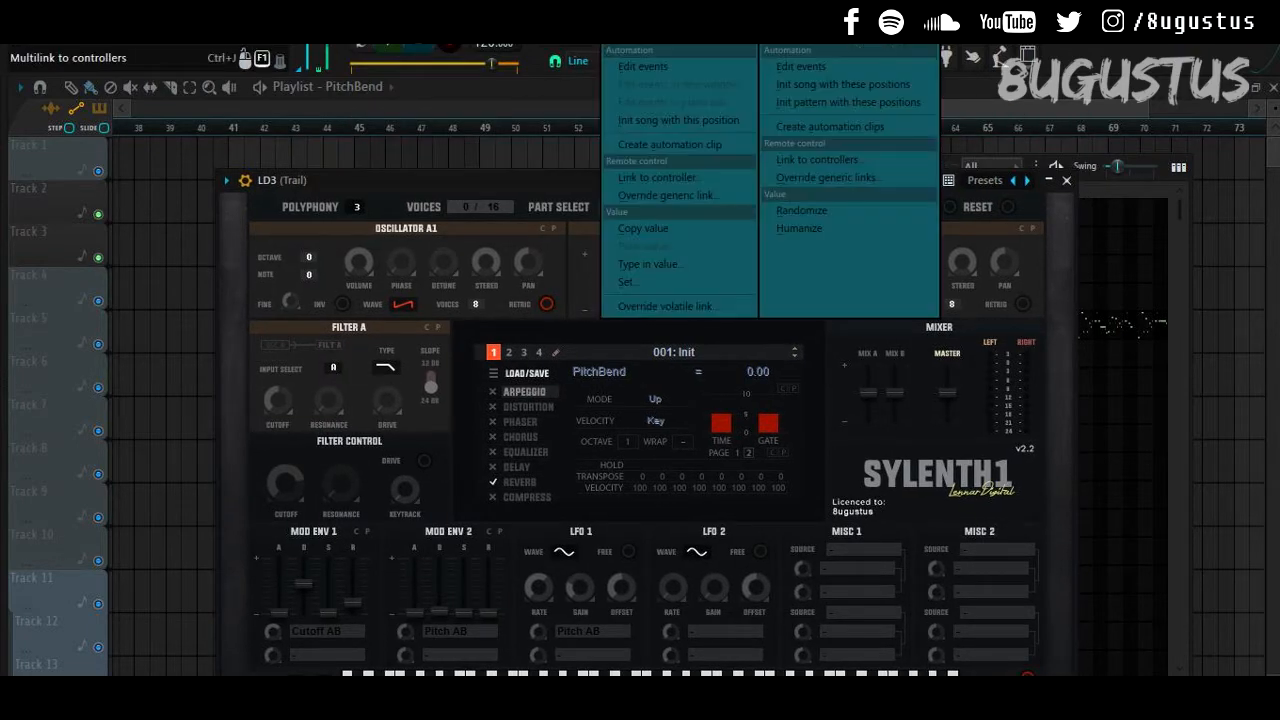
left_click(655, 177)
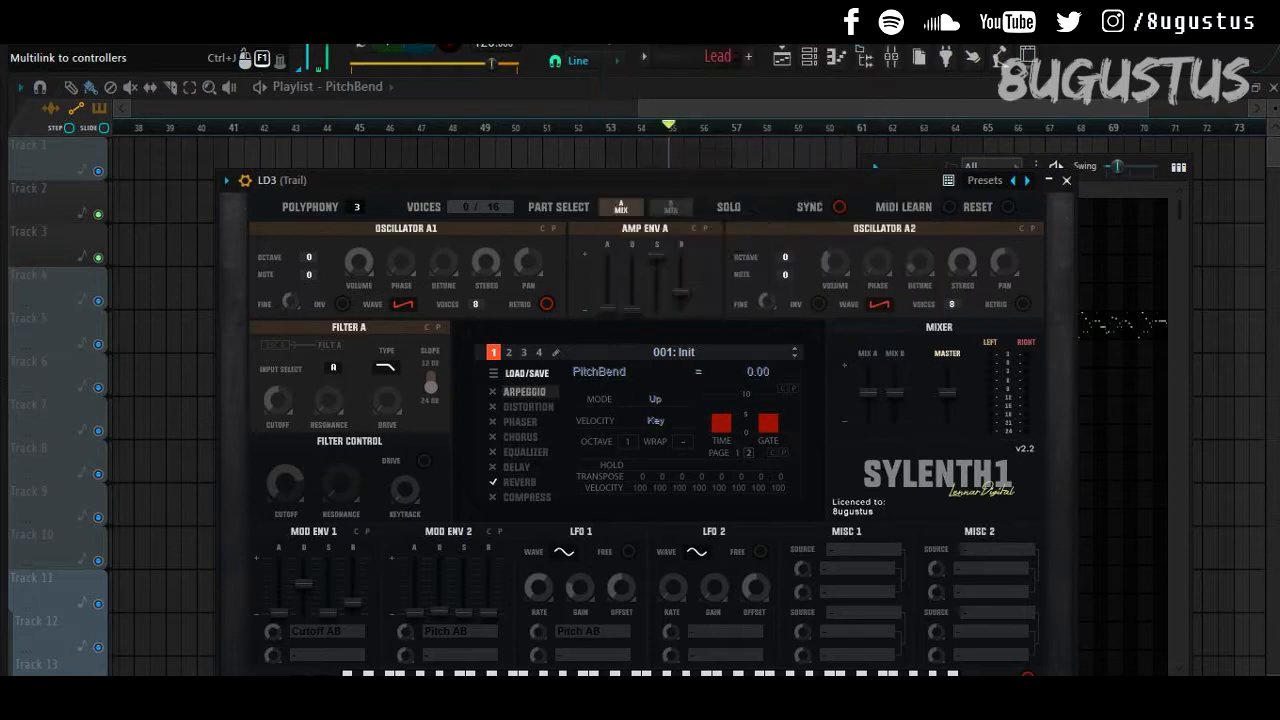
left_click(642, 308)
left_click(620, 363)
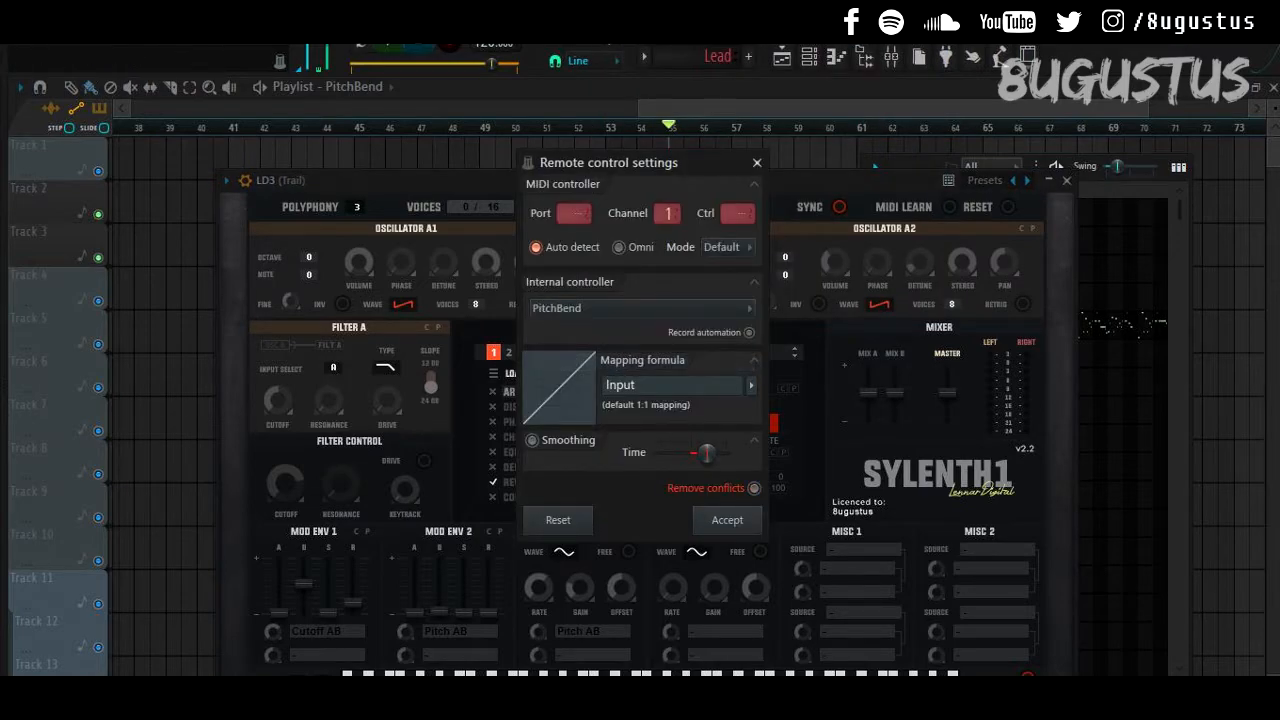
left_click(727, 520)
Step: Close the LD3 synth and play the lead section of the drop
key("space")
left_click_drag(640, 180, 690, 92)
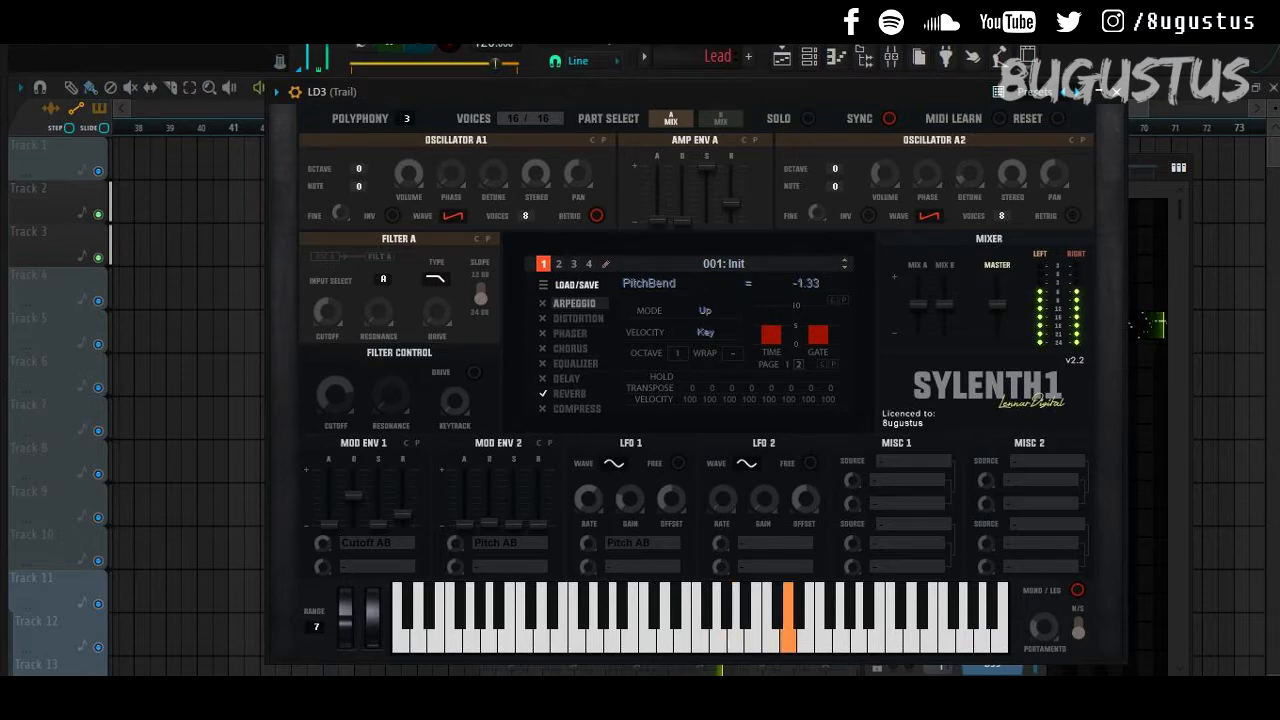
left_click(1117, 92)
key("space")
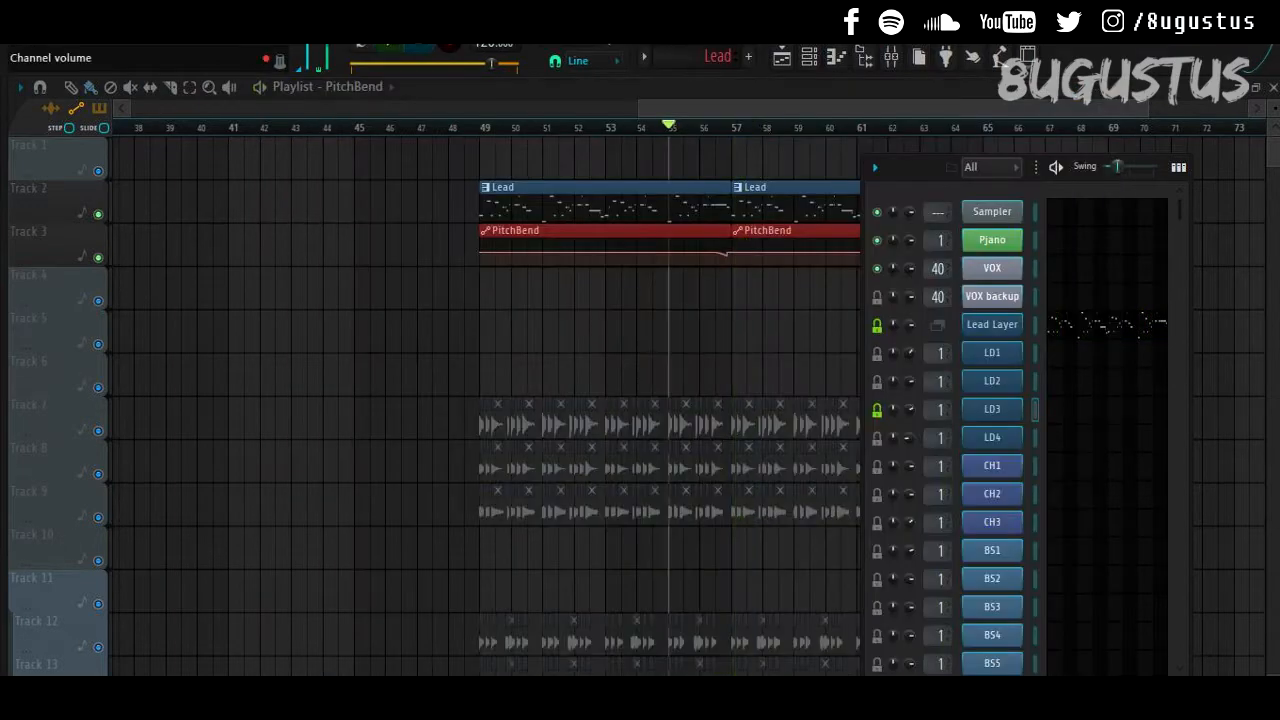
key("space")
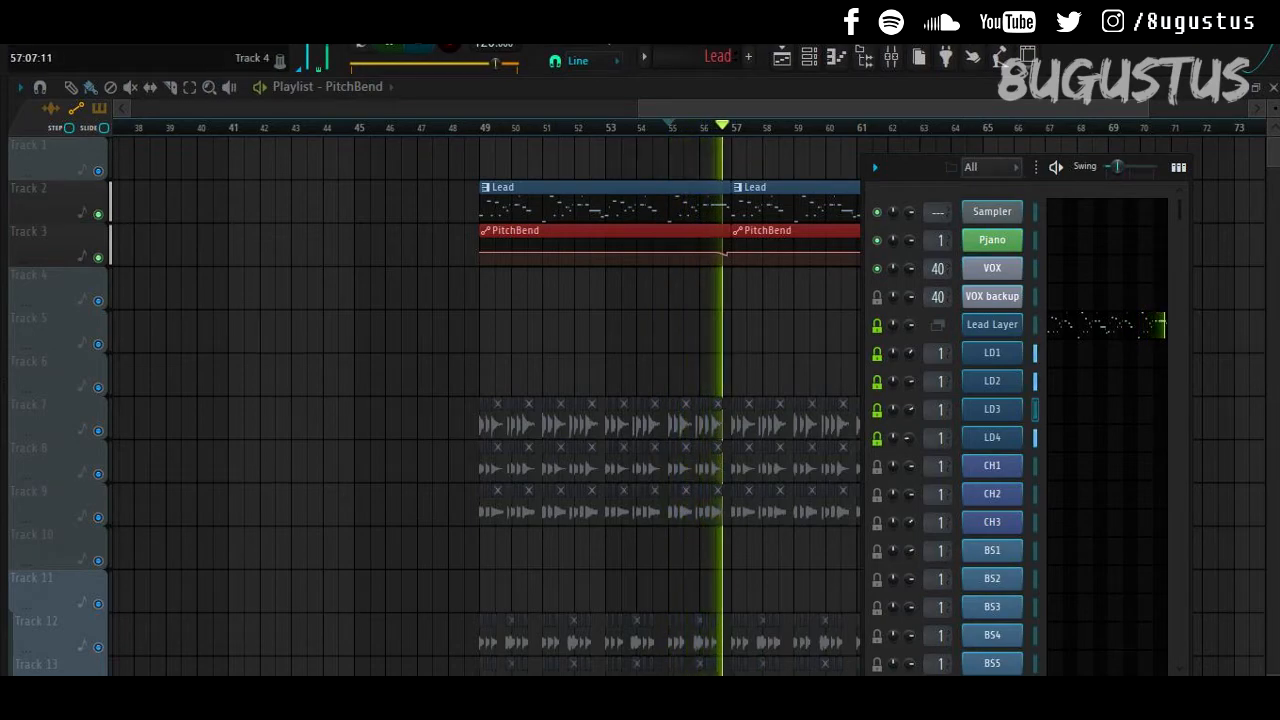
key("space")
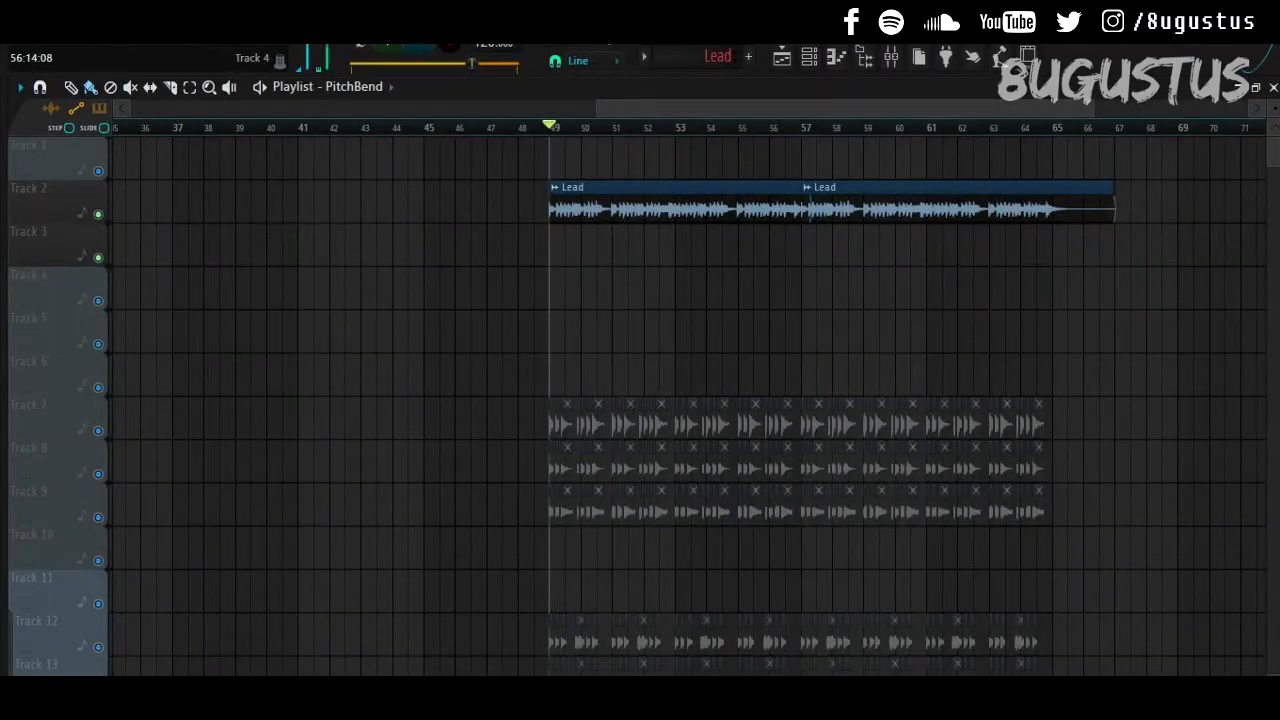
key("space")
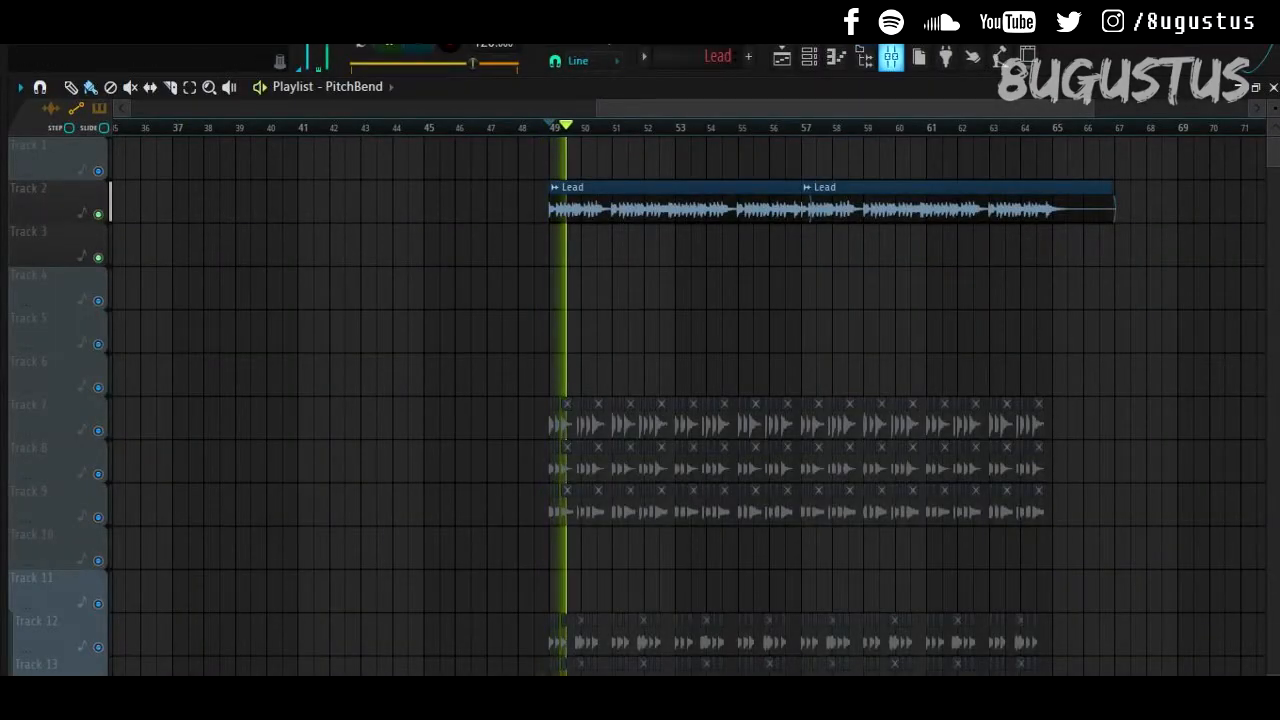
key("F9")
scroll(432, 420, "down", 3)
left_click(464, 324)
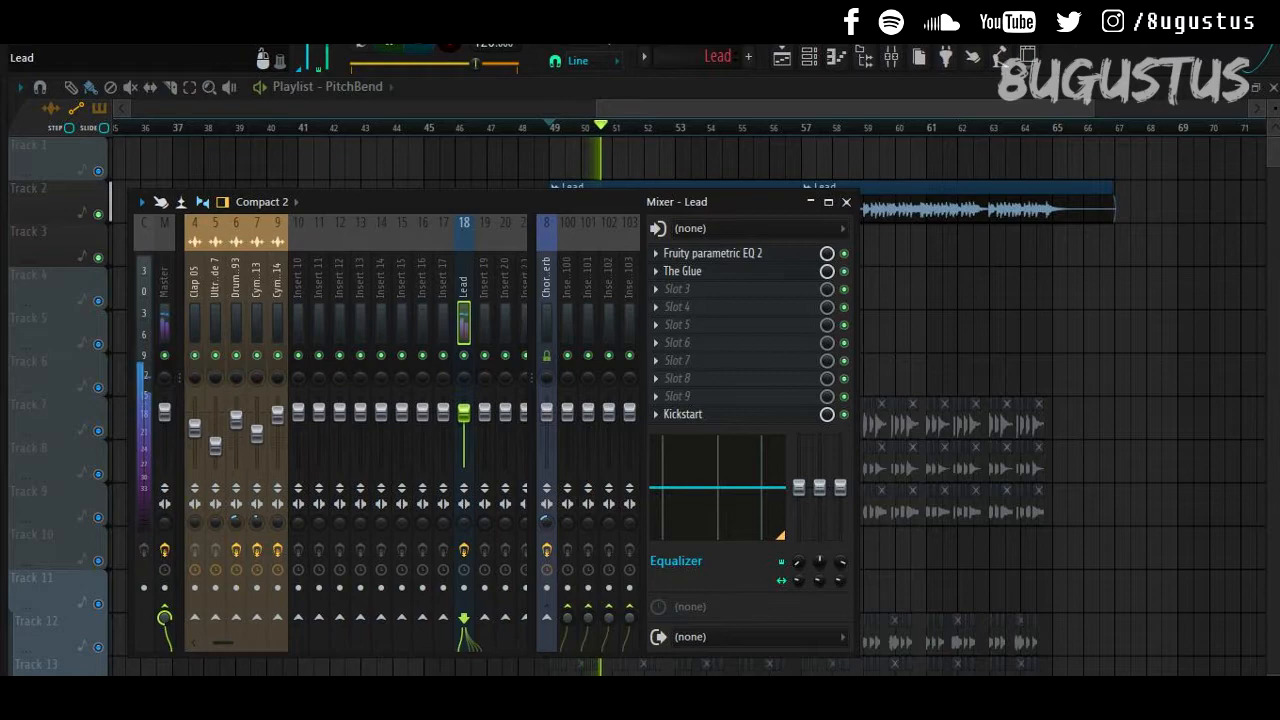
left_click(712, 253)
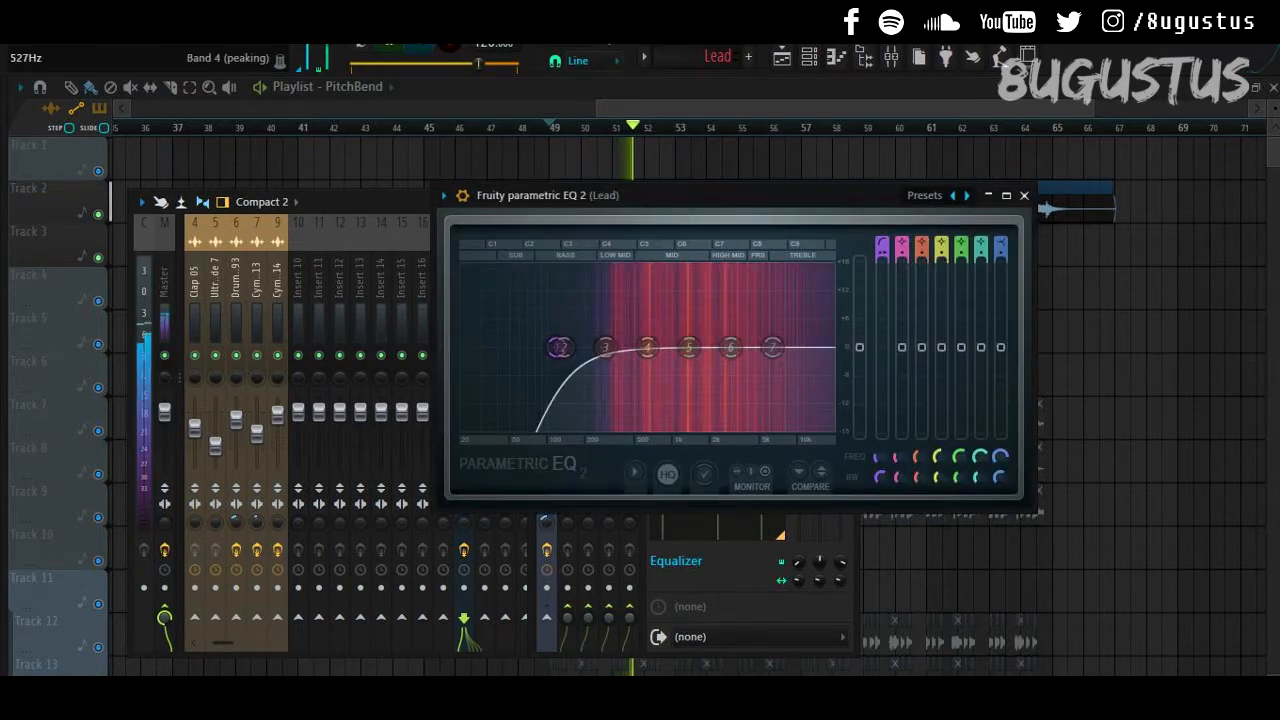
left_click(1024, 195)
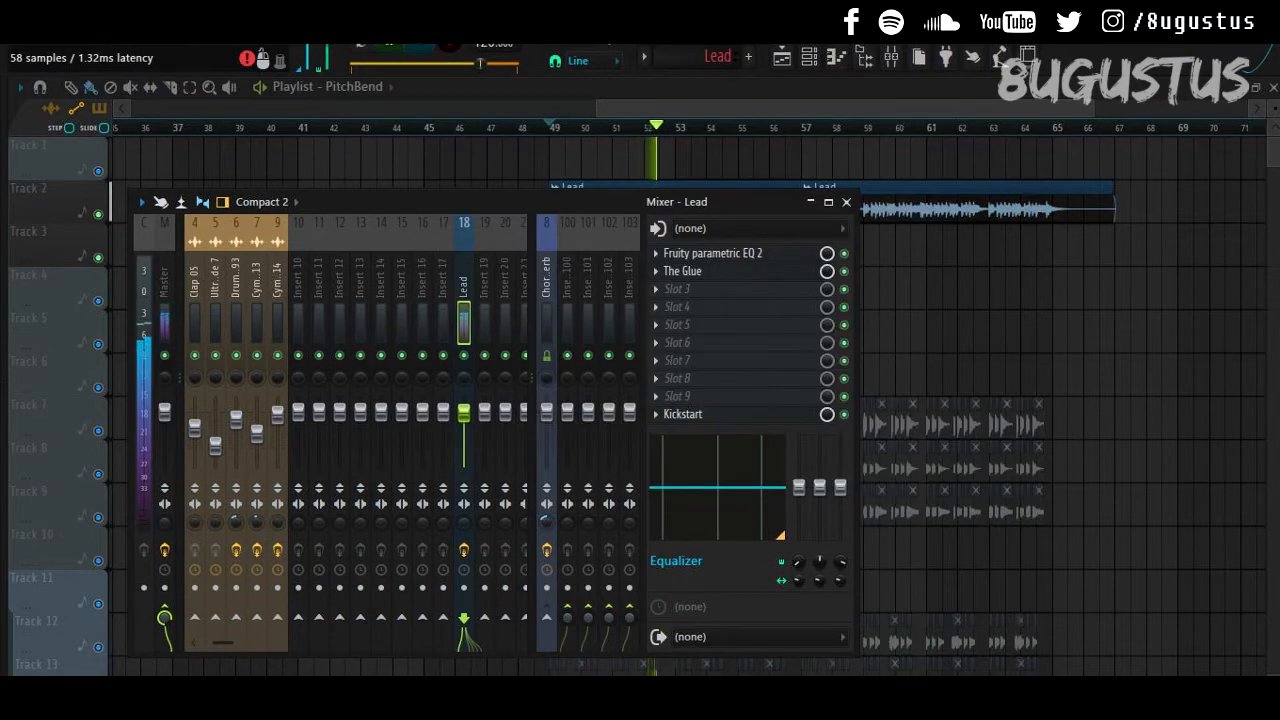
left_click(682, 271)
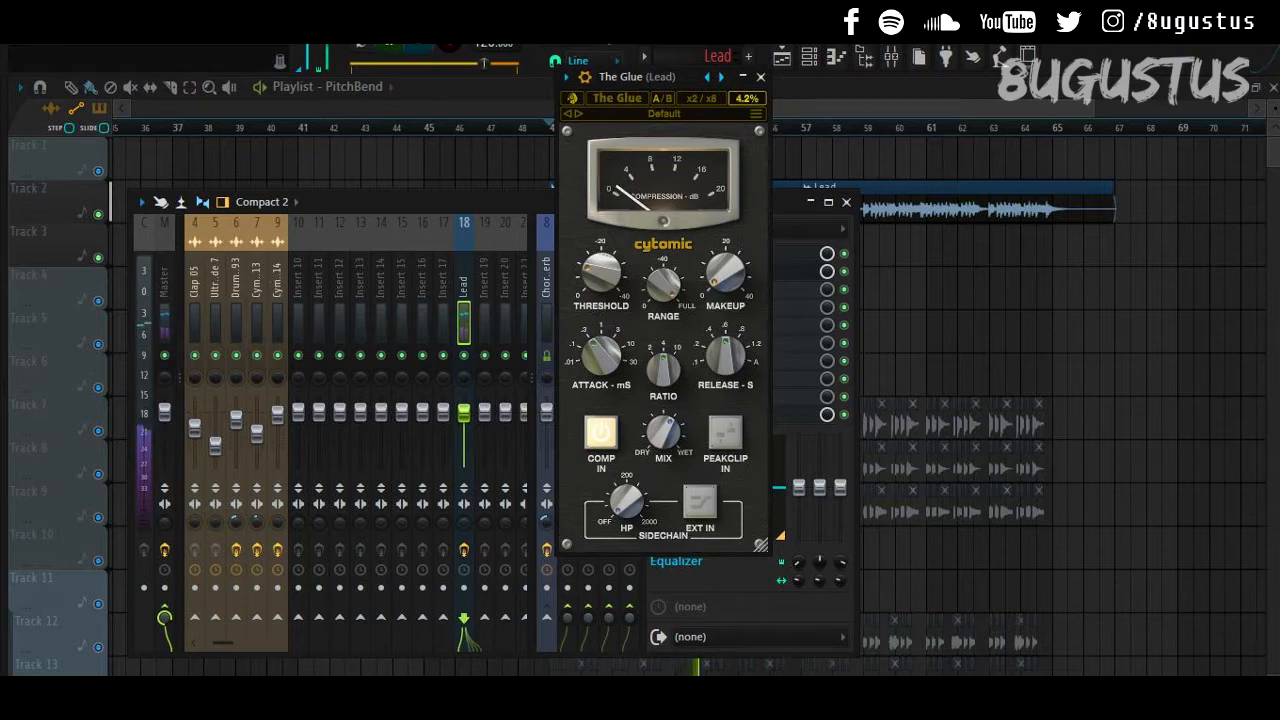
left_click(760, 77)
left_click(656, 397)
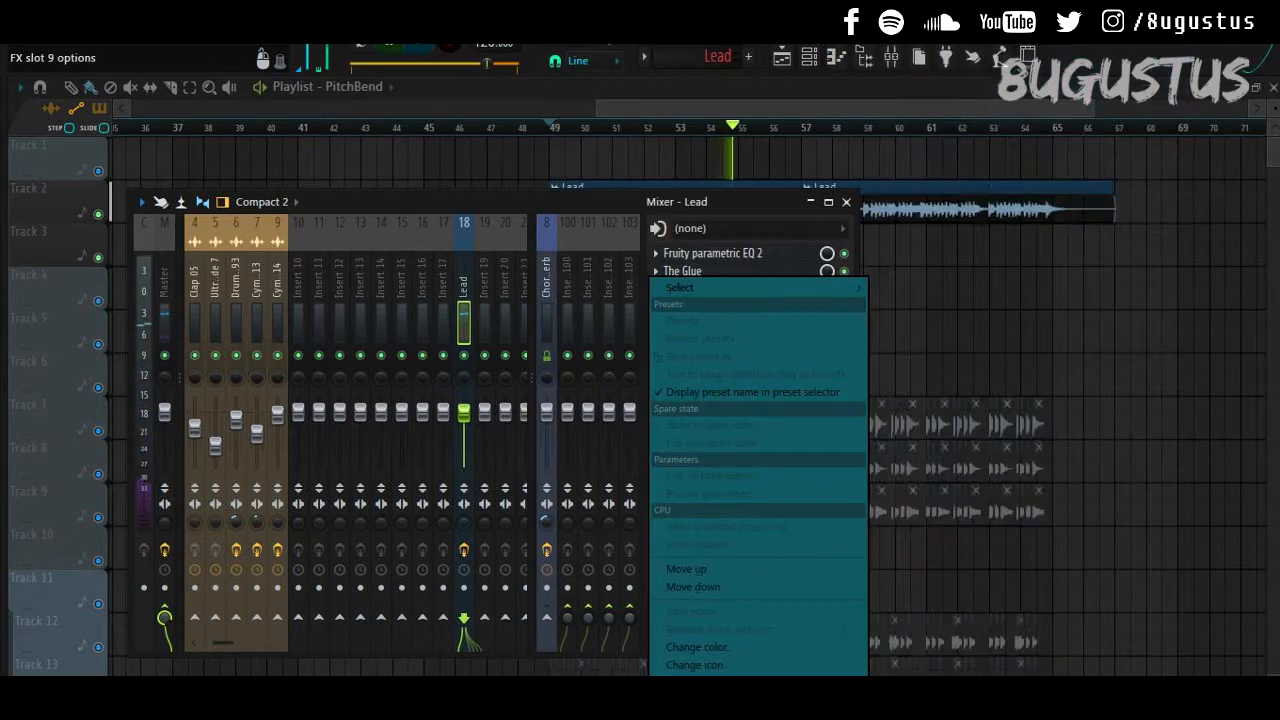
left_click(643, 397)
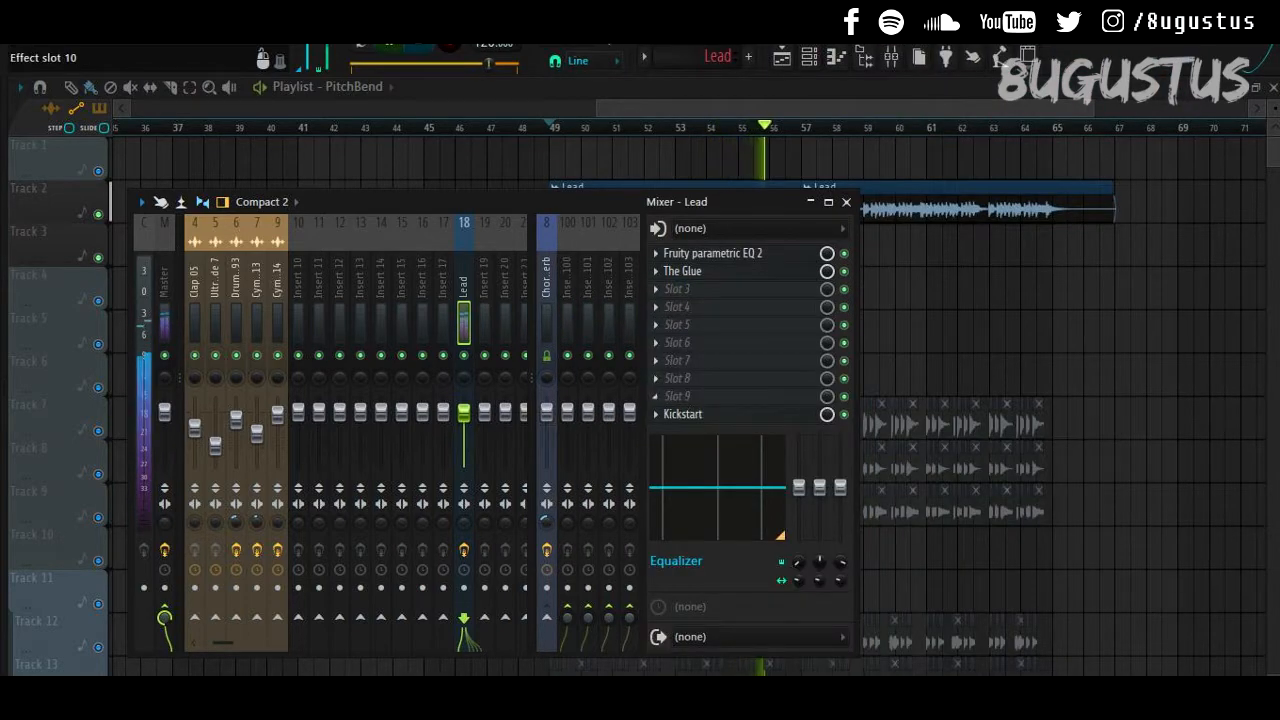
left_click(683, 414)
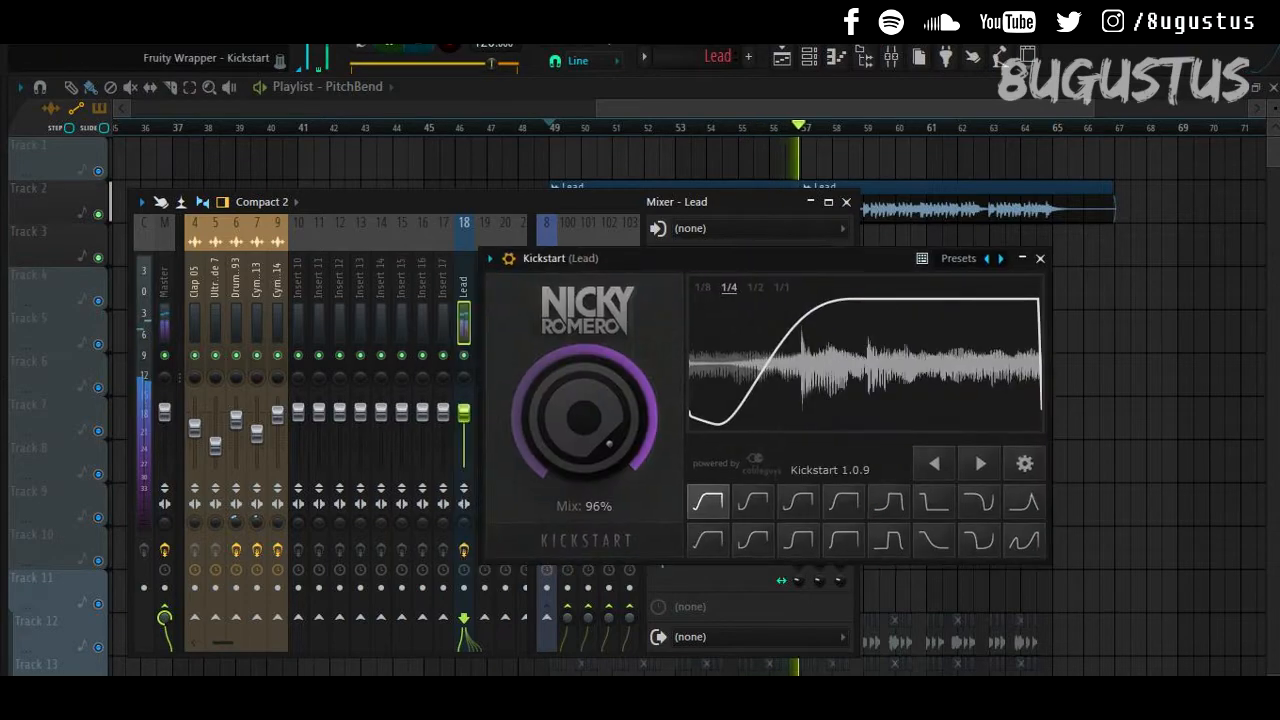
left_click(1037, 257)
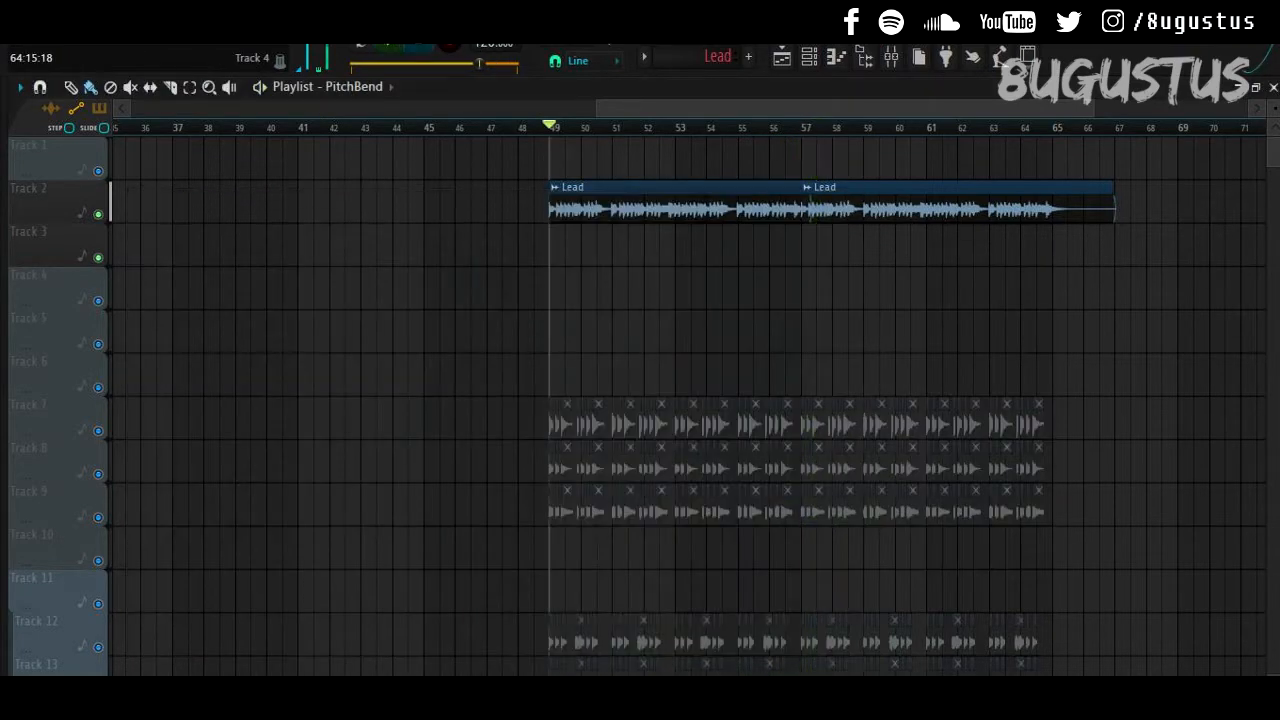
scroll(653, 242, "down", 2)
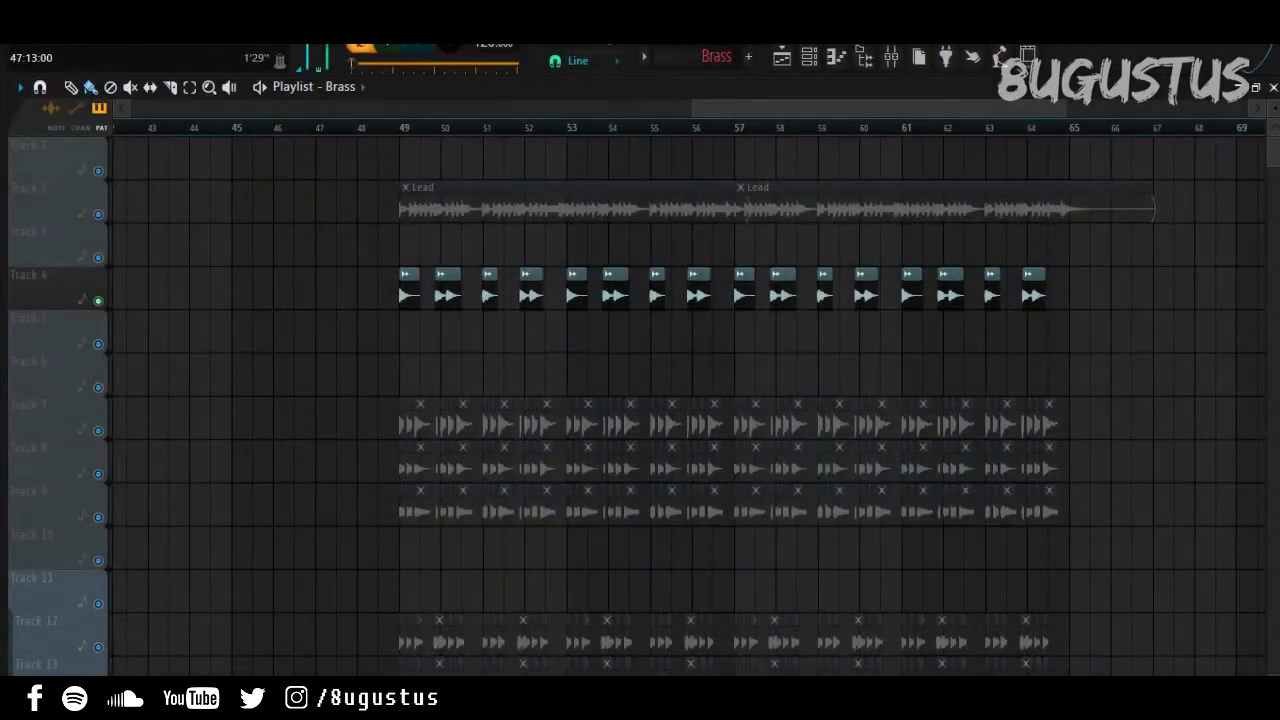
Step: Switch the transport to Song mode with L and bring up the mixer on the Brass insert
key("l")
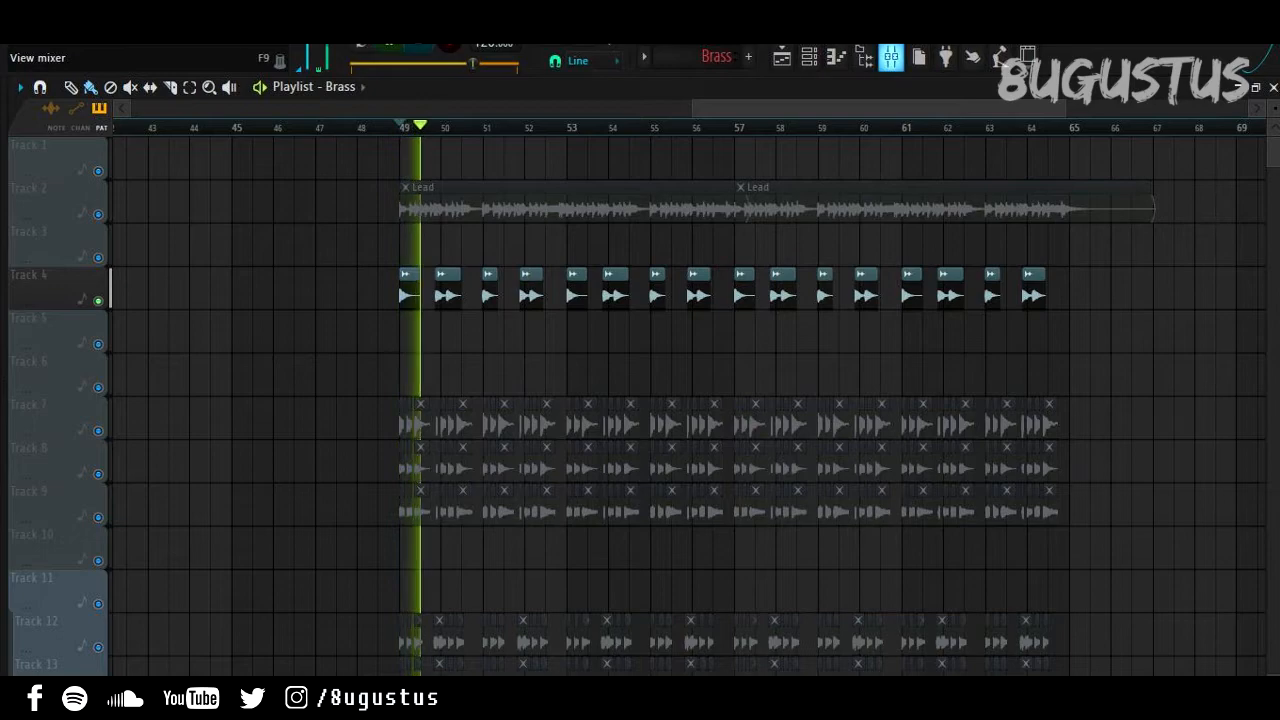
left_click(891, 57)
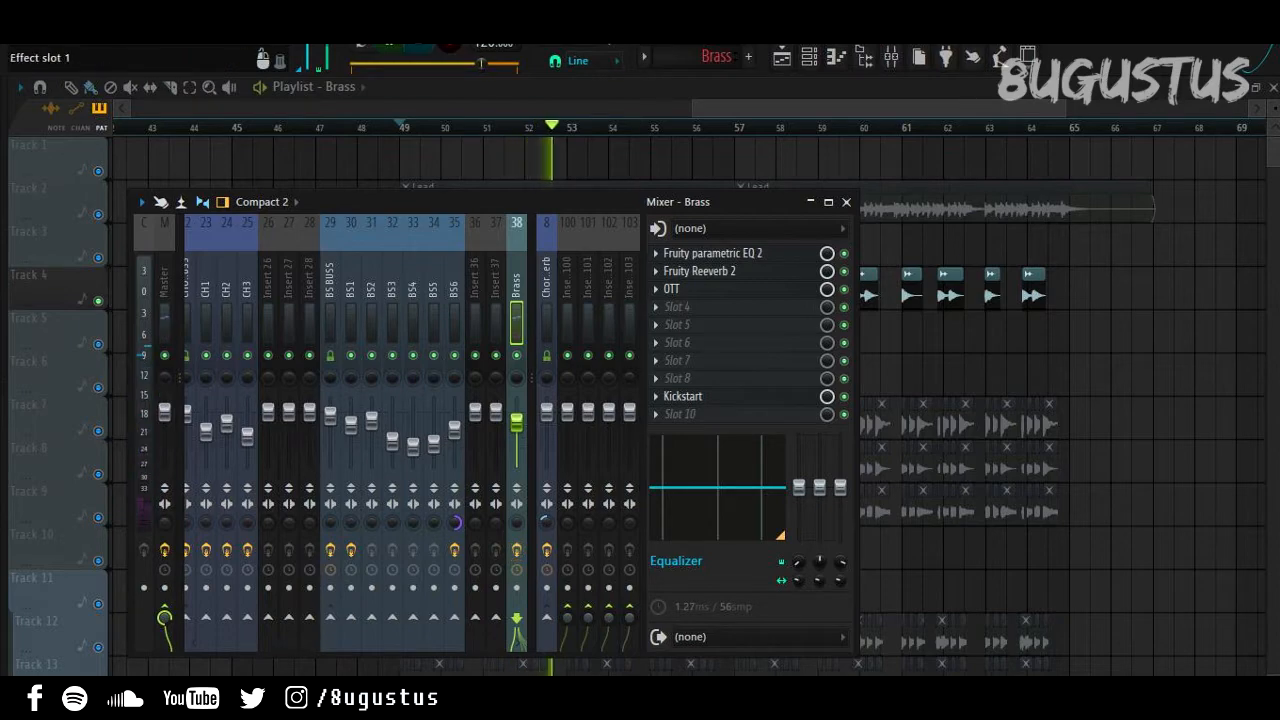
left_click(712, 253)
left_click(1172, 160)
left_click(699, 271)
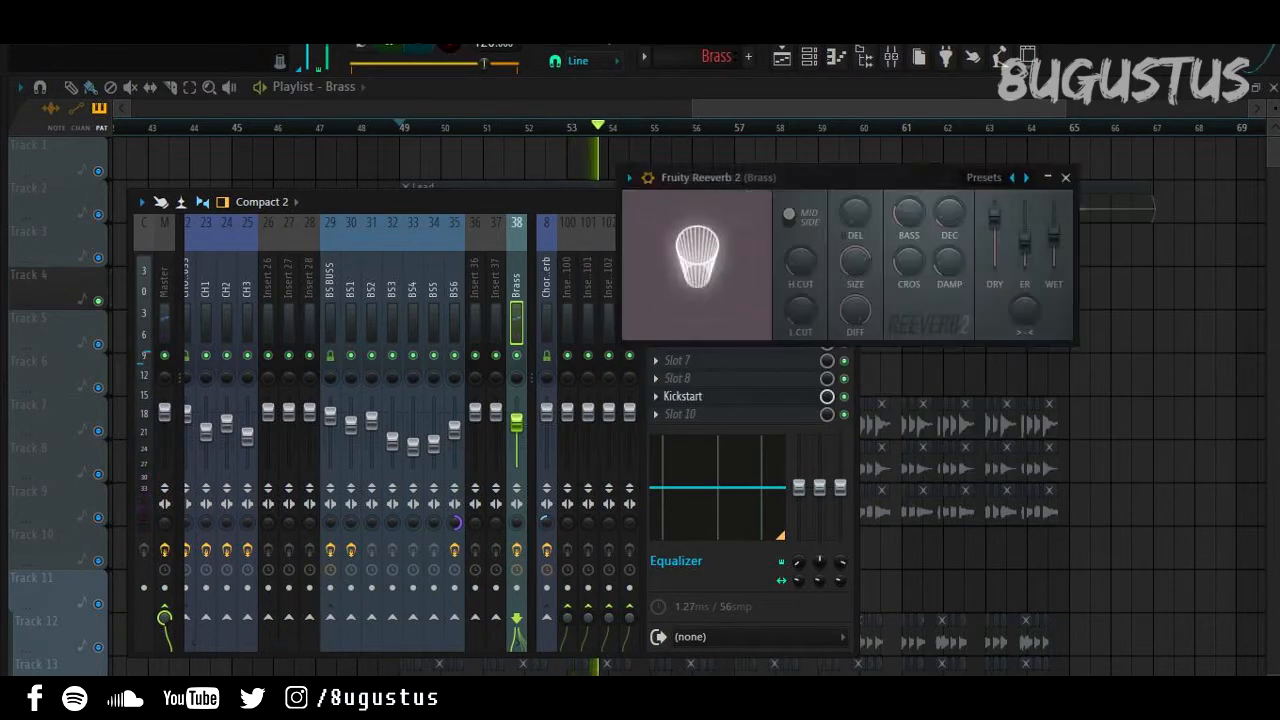
left_click(1065, 177)
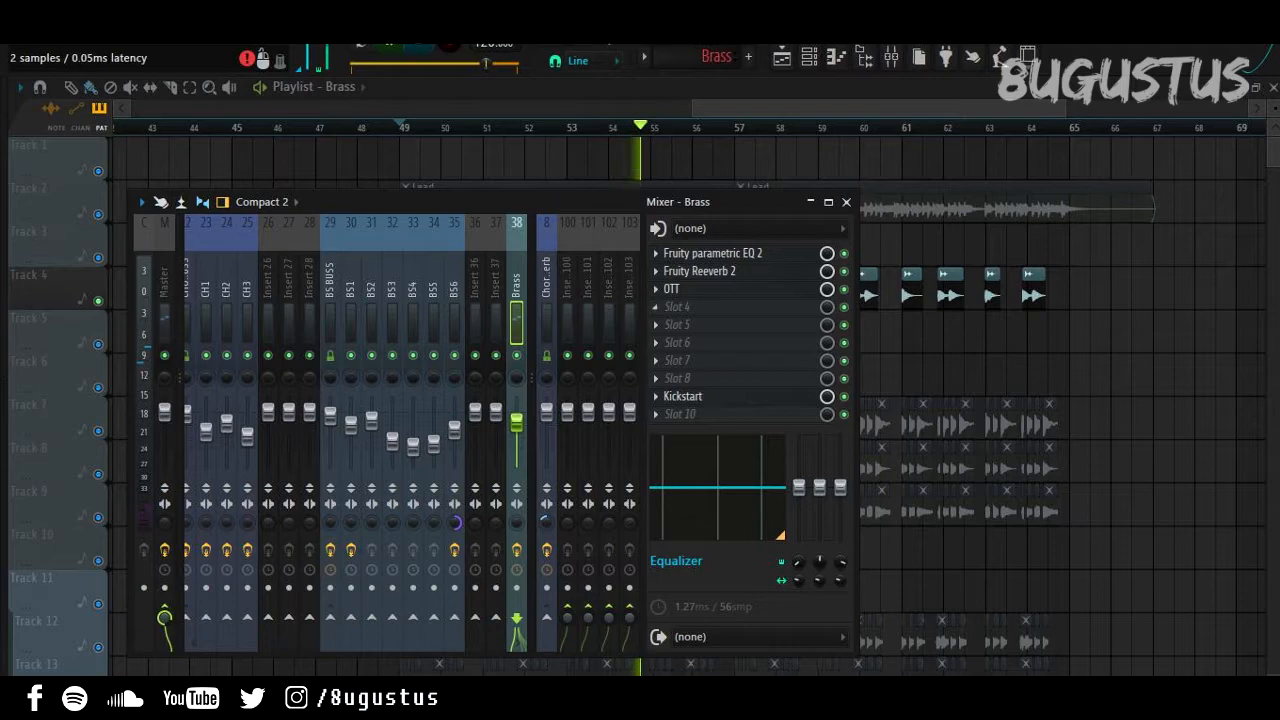
left_click(671, 289)
left_click(774, 180)
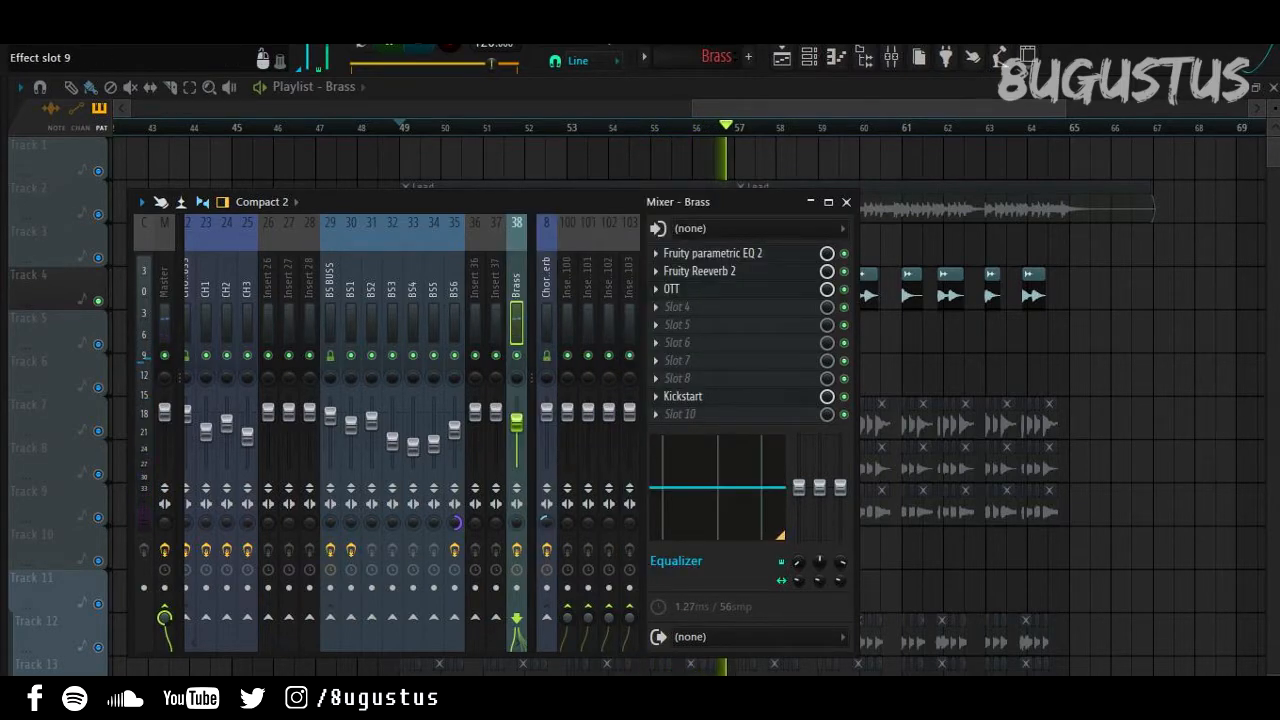
left_click(683, 396)
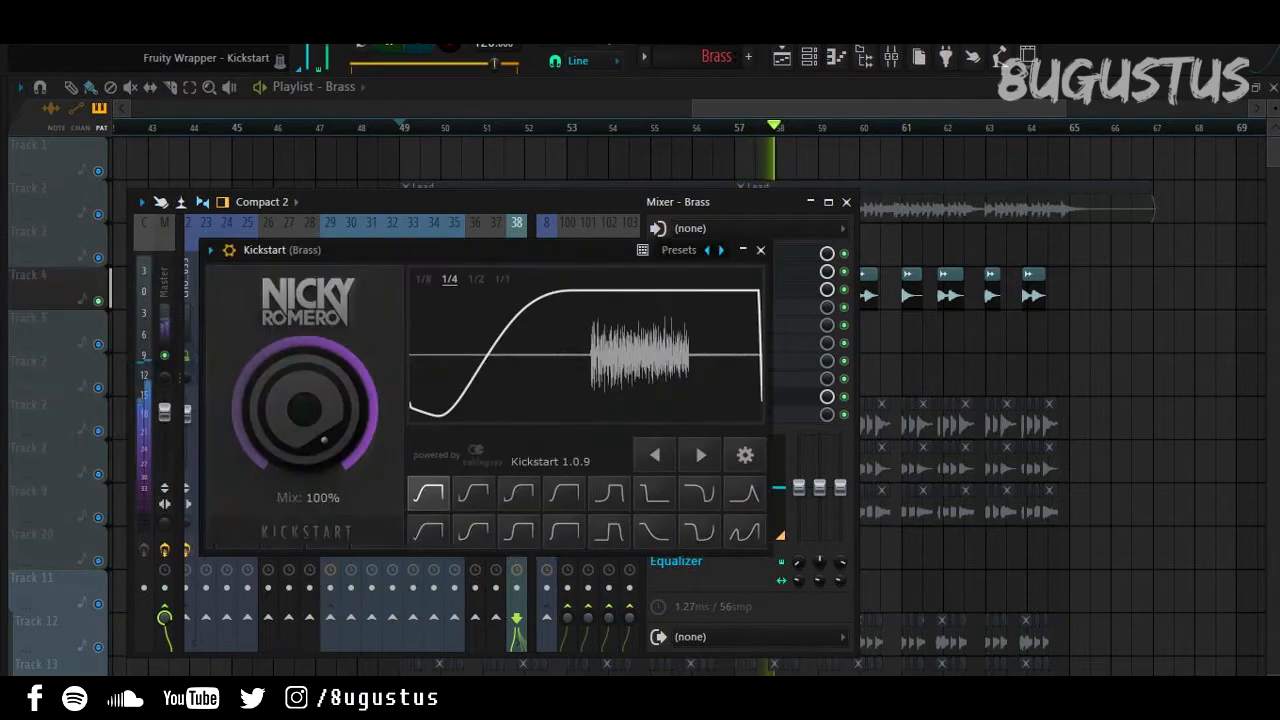
left_click_drag(620, 249, 867, 238)
left_click(1004, 237)
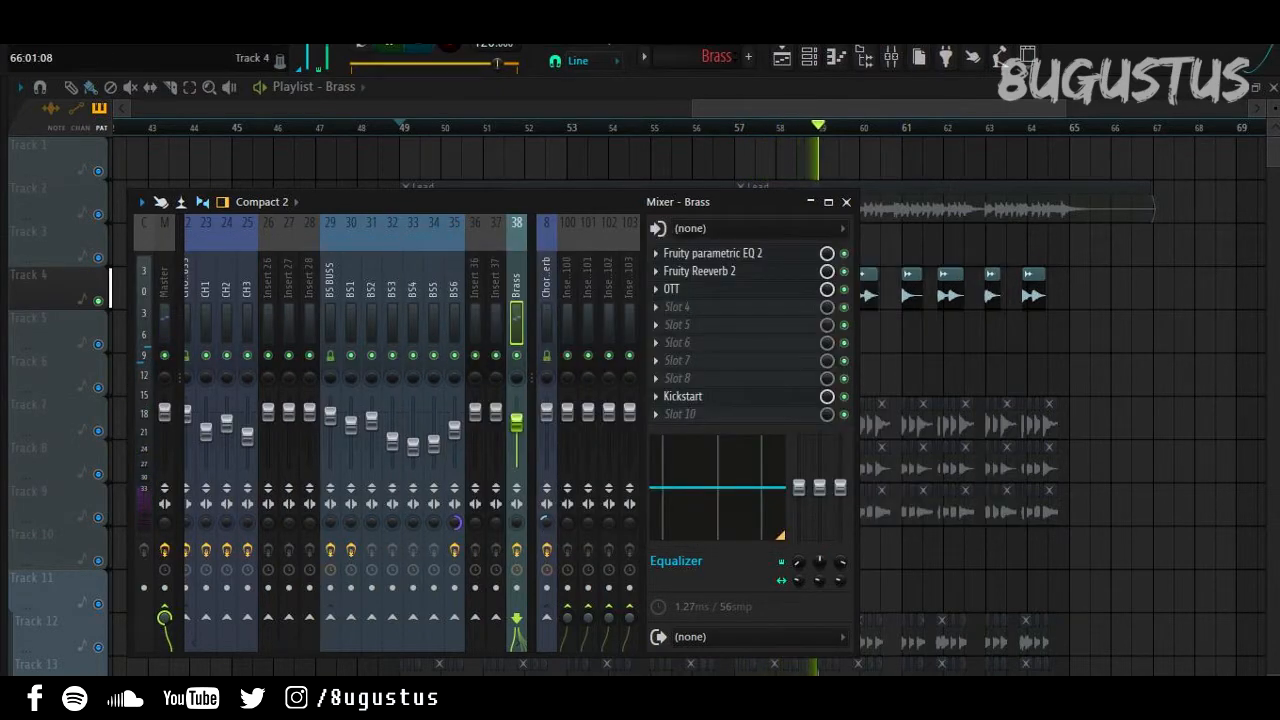
key("F9")
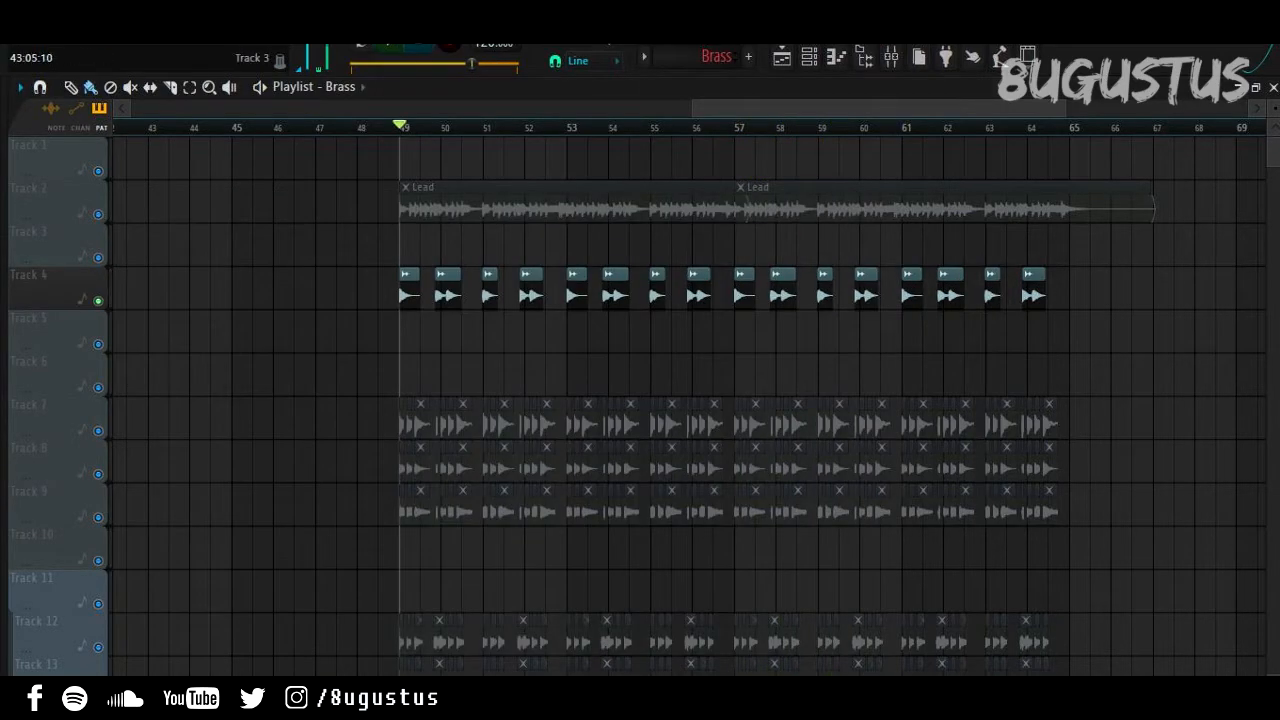
Step: Unmute the Lead track, then play the drop from bar 49 and stop it
left_click(98, 214)
key("space")
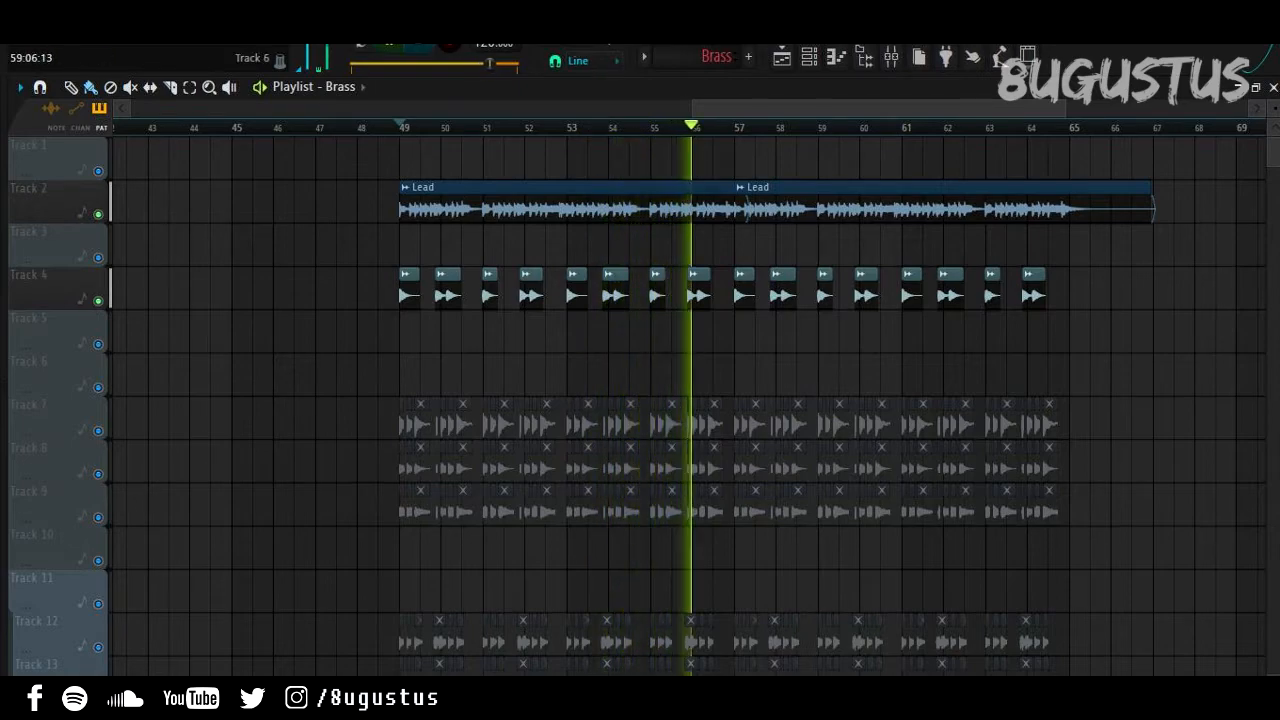
key("space")
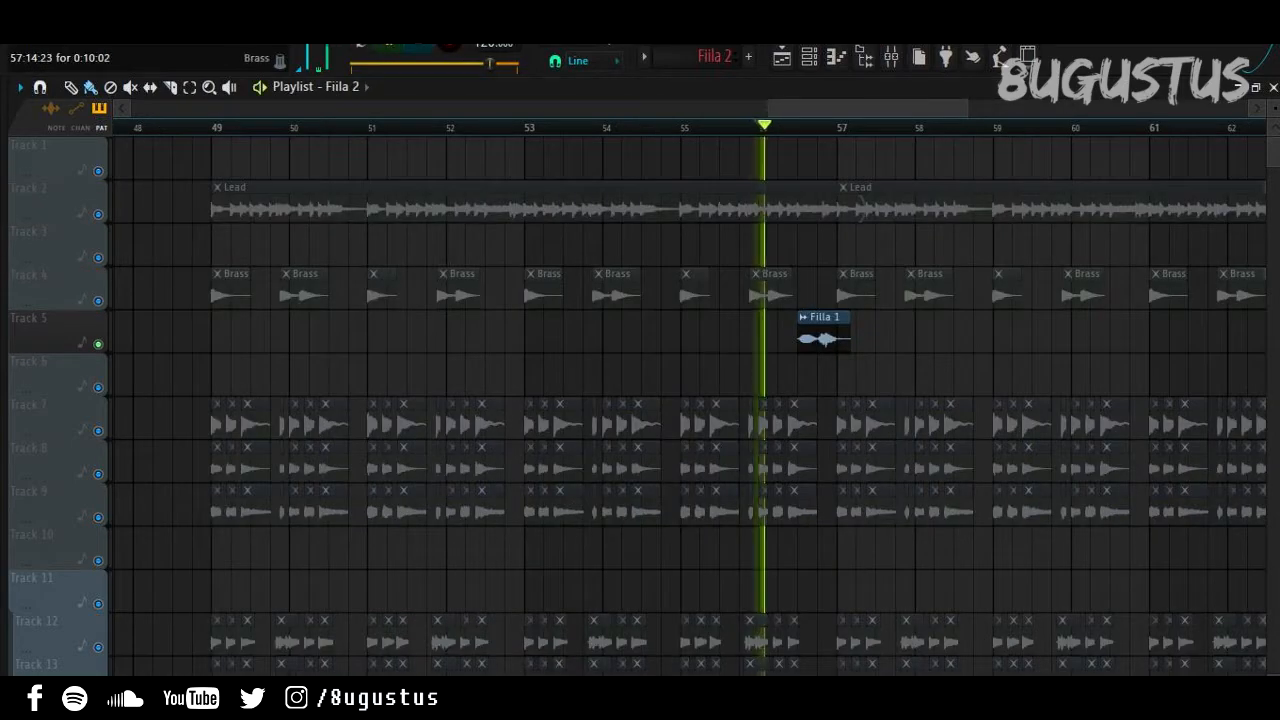
Step: Stop playback and inspect the Fillas mixer track's effects, then close the mixer with F9
key("space")
left_click(891, 57)
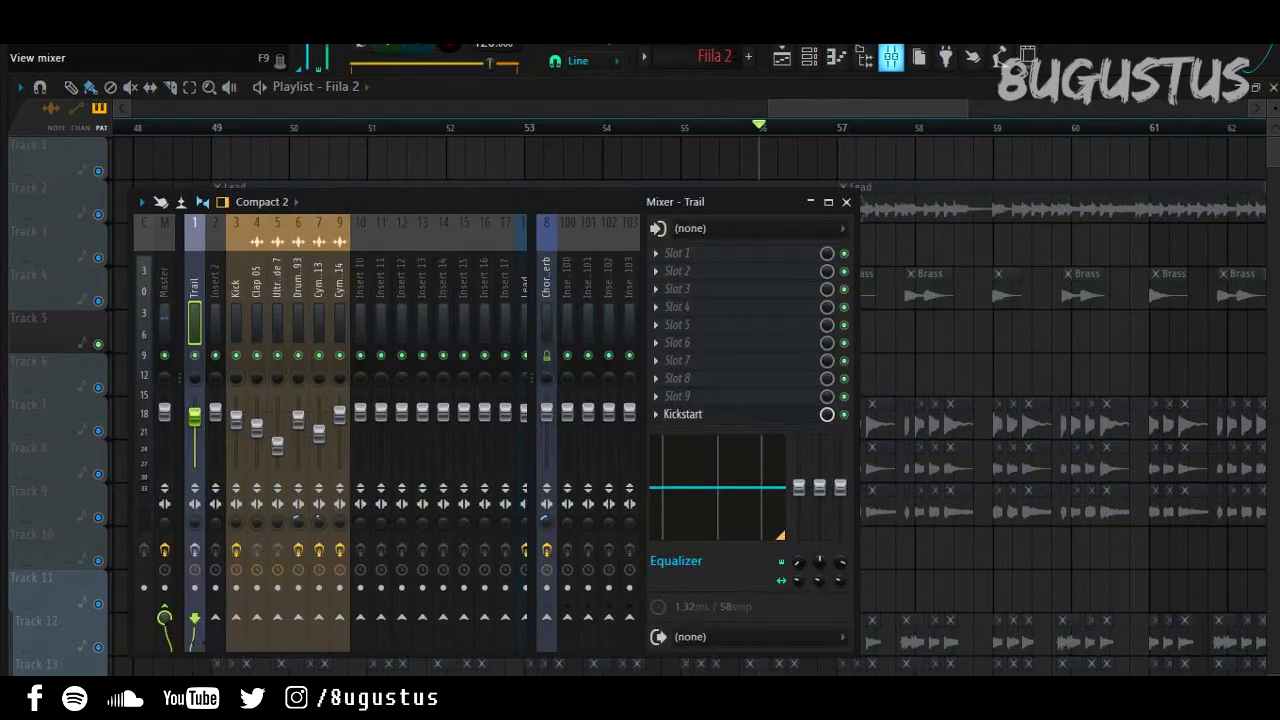
scroll(443, 433, "down", 10)
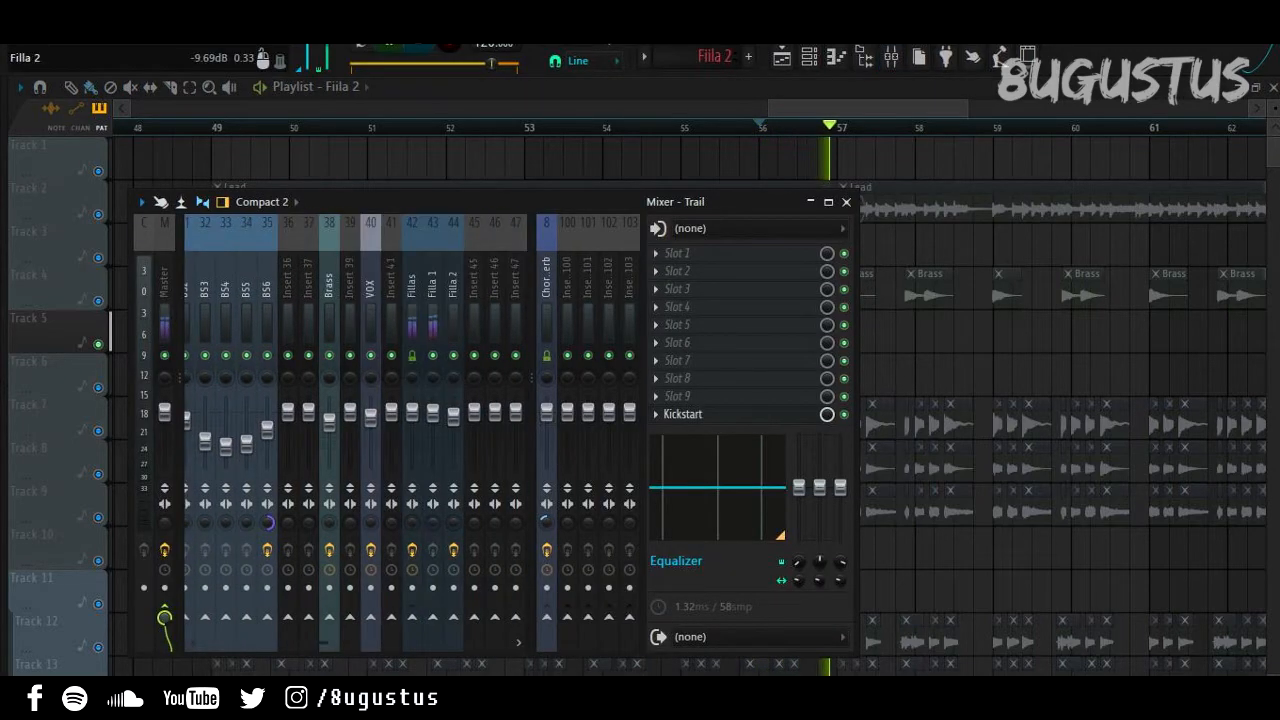
left_click(402, 324)
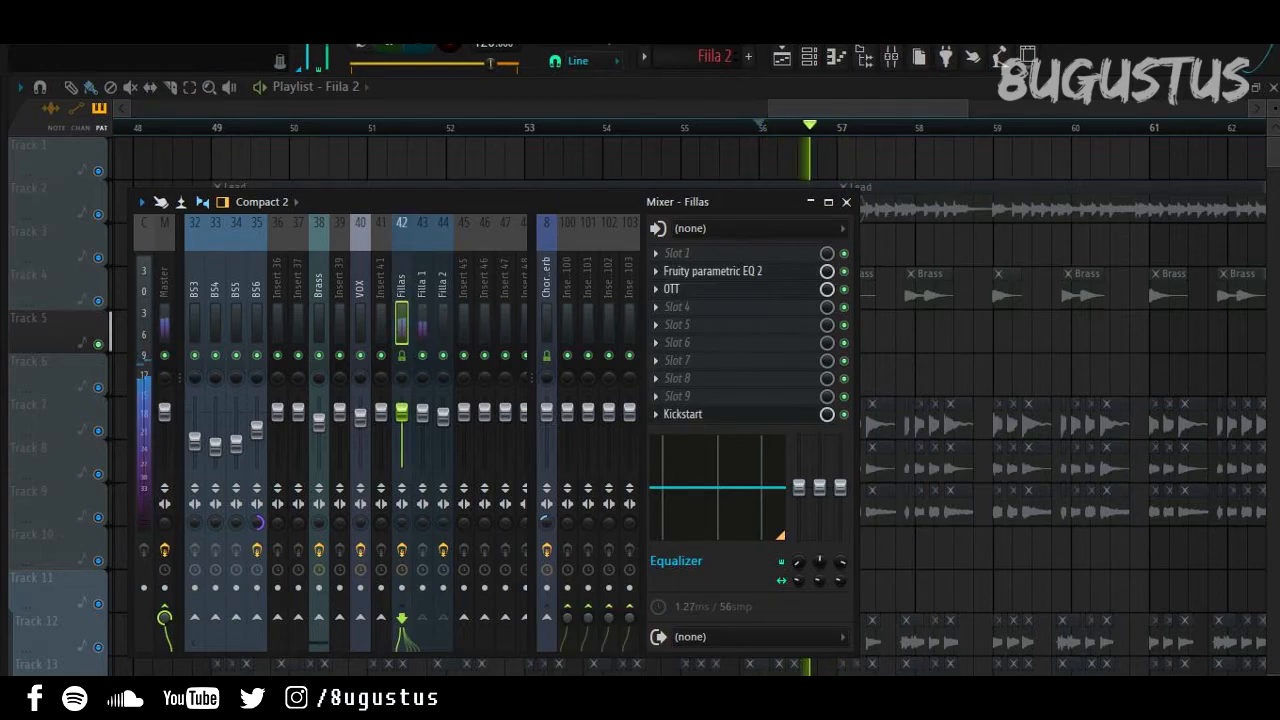
key("F9")
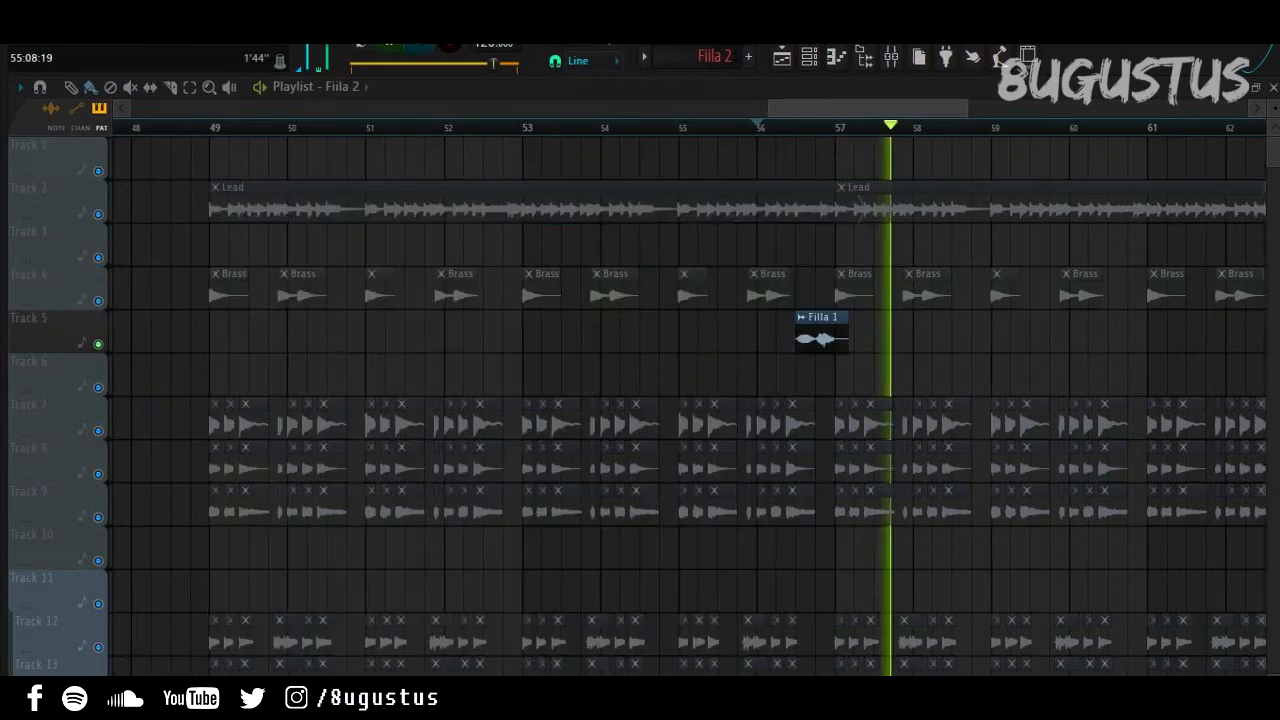
Step: Zoom the playlist out and play the Filla 2 fill from around bar 64, then stop
key("space")
key("space")
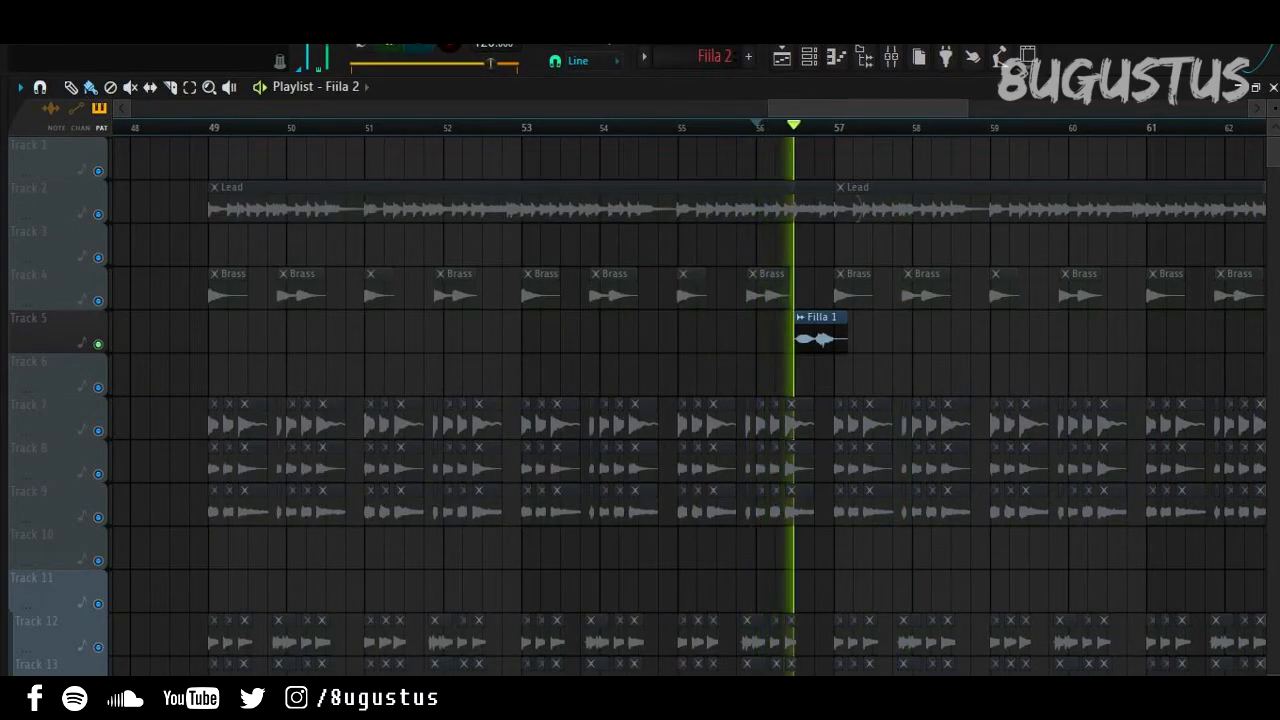
scroll(676, 332, "down", 3)
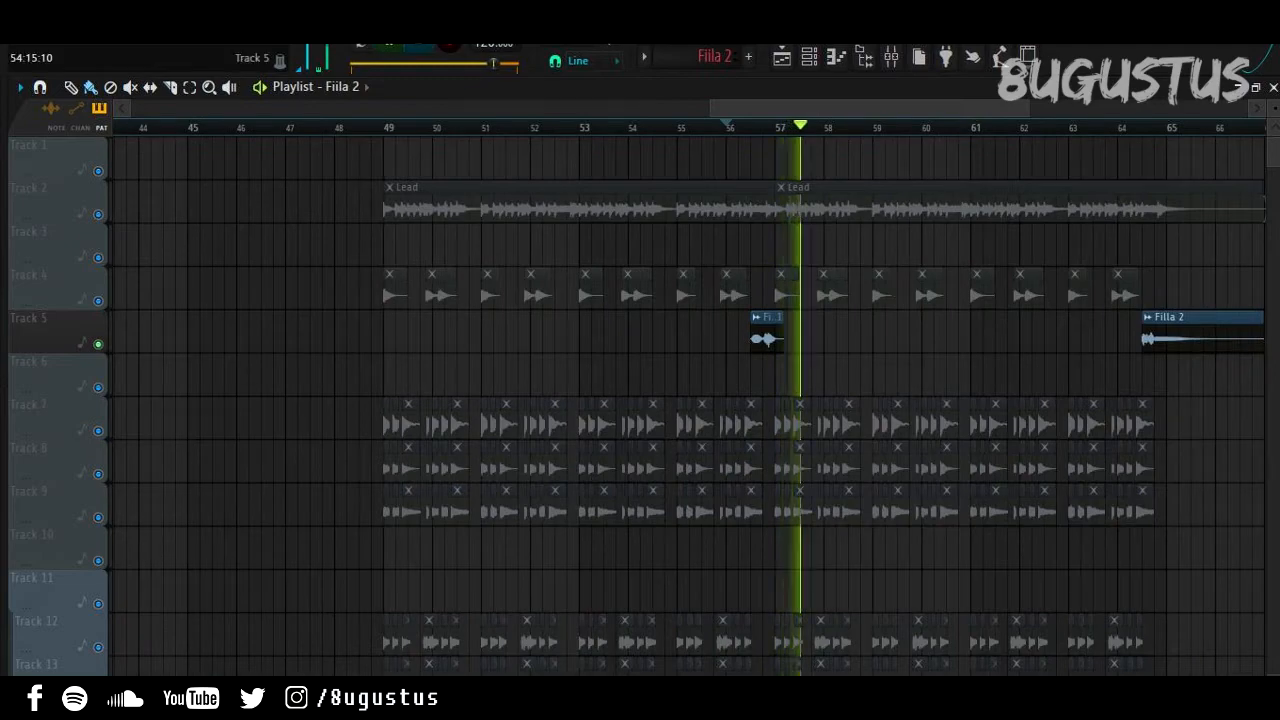
key("space")
left_click(1130, 127)
key("space")
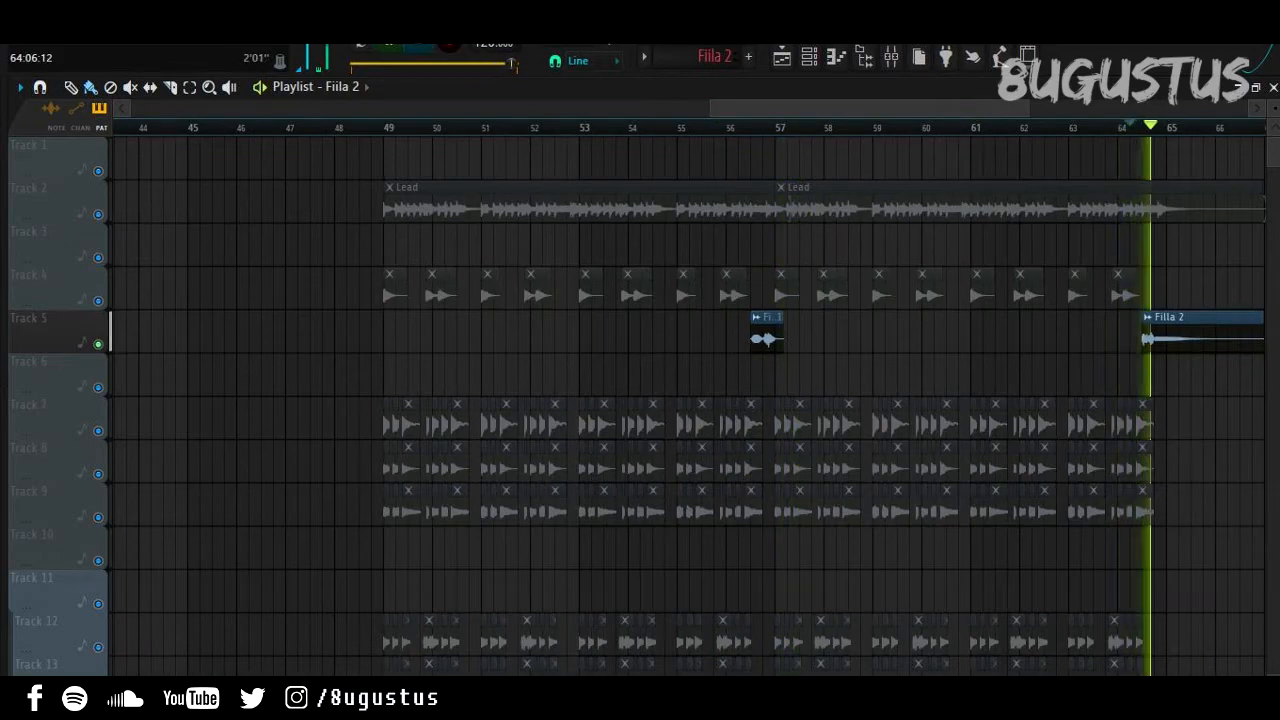
key("space")
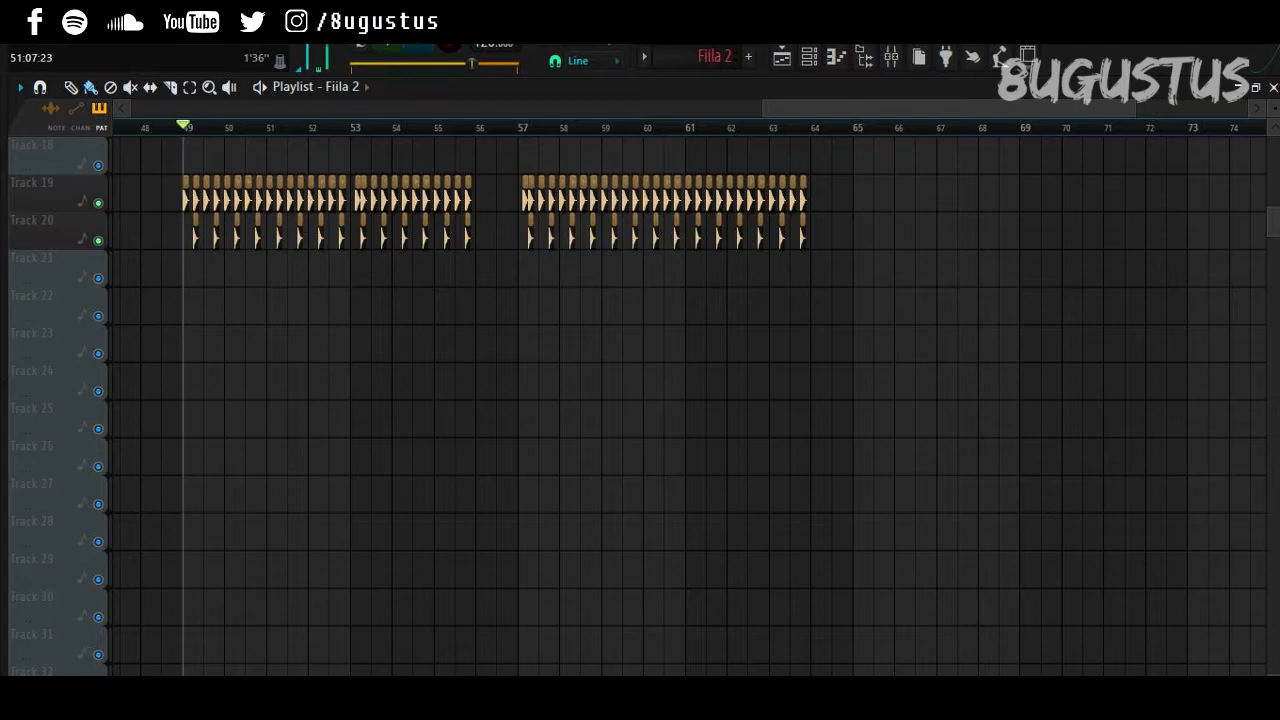
Step: Play the drum, cymbal and crash layers from bar 49, jumping ahead to bars 53 and 57
key("space")
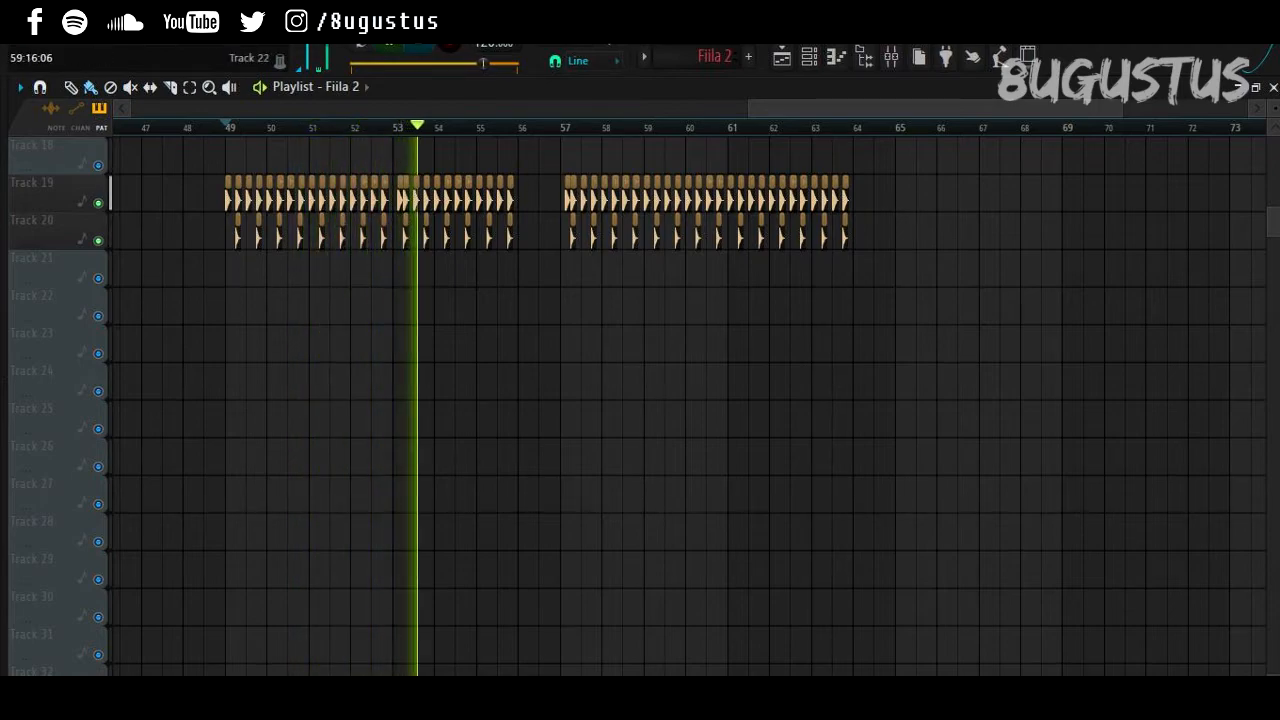
key("space")
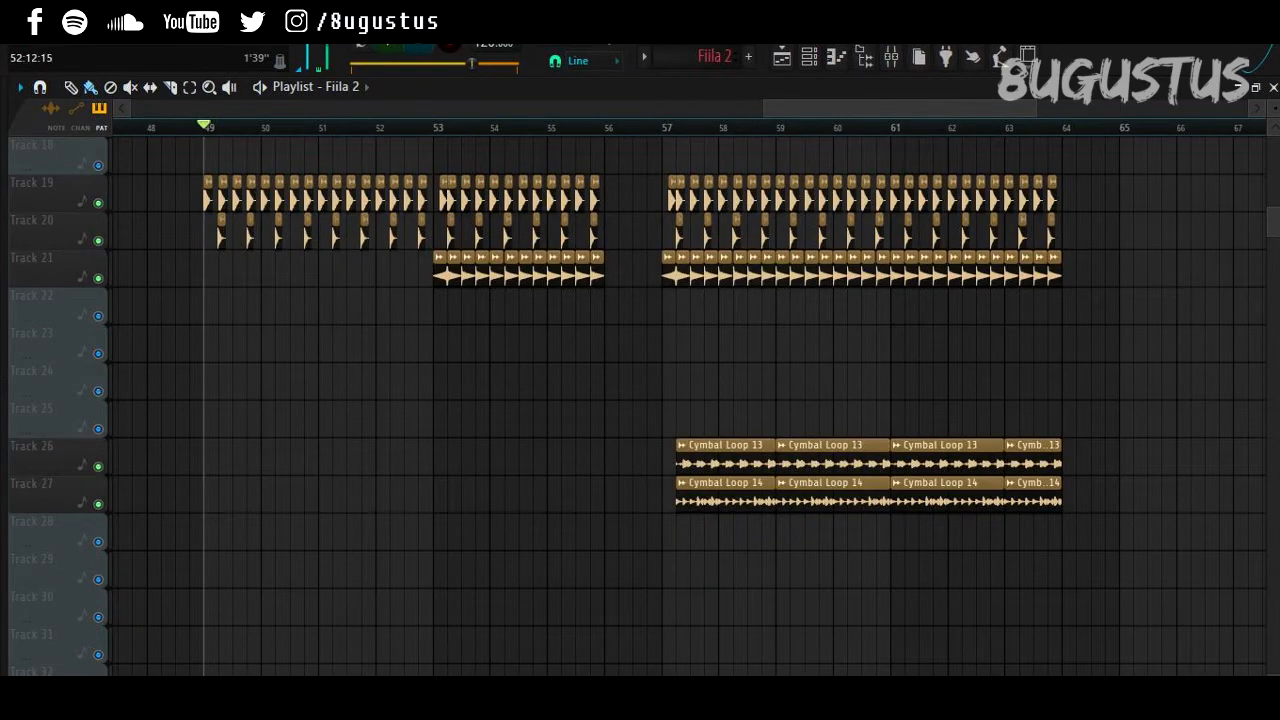
key("space")
left_click(419, 127)
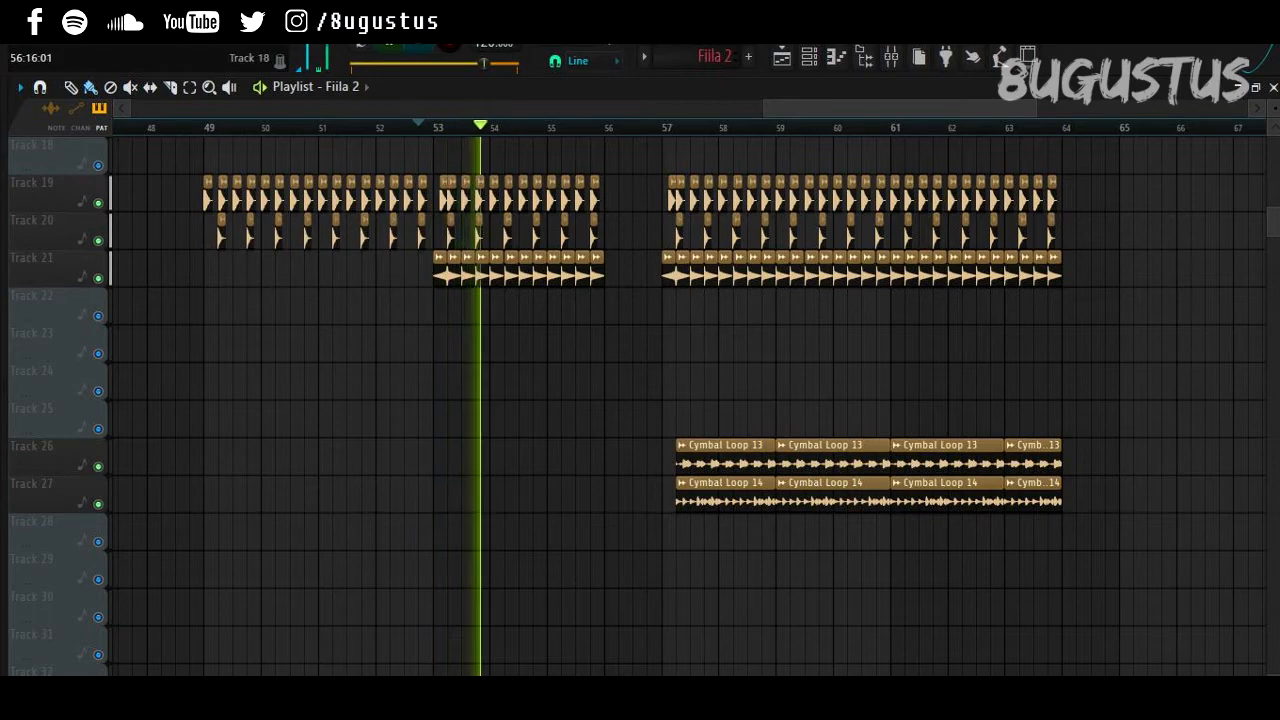
left_click(663, 127)
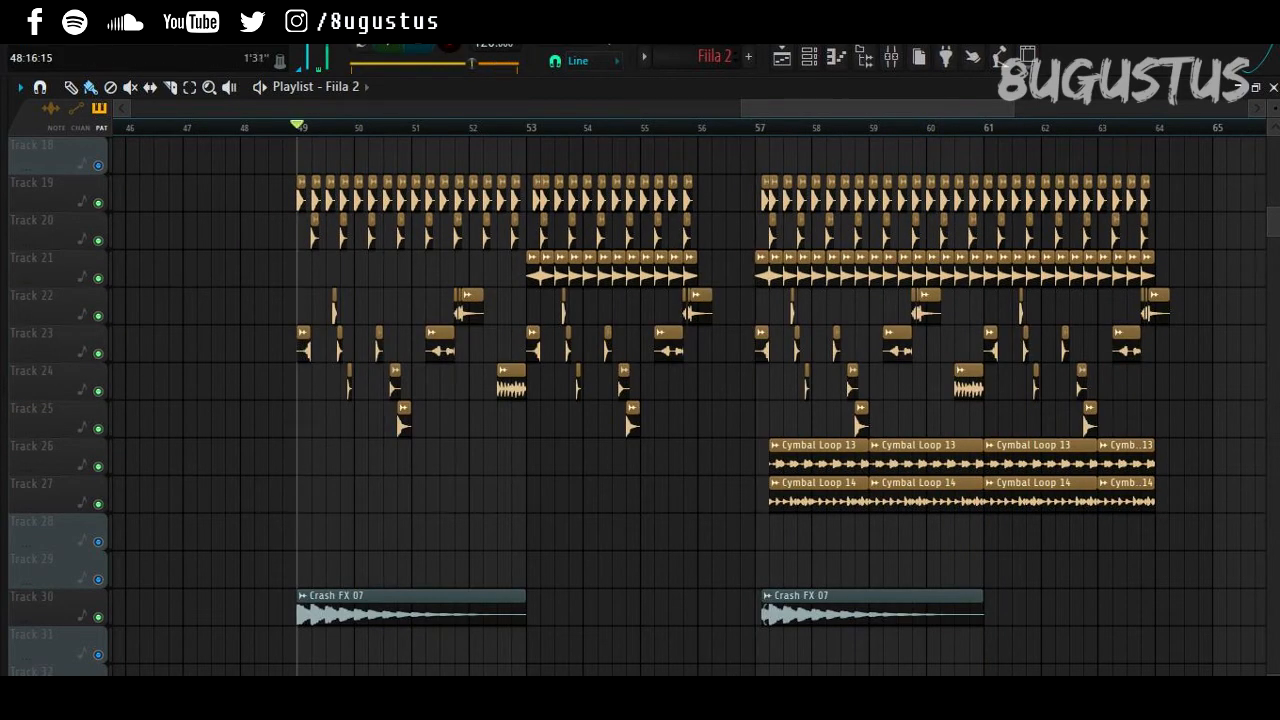
key("space")
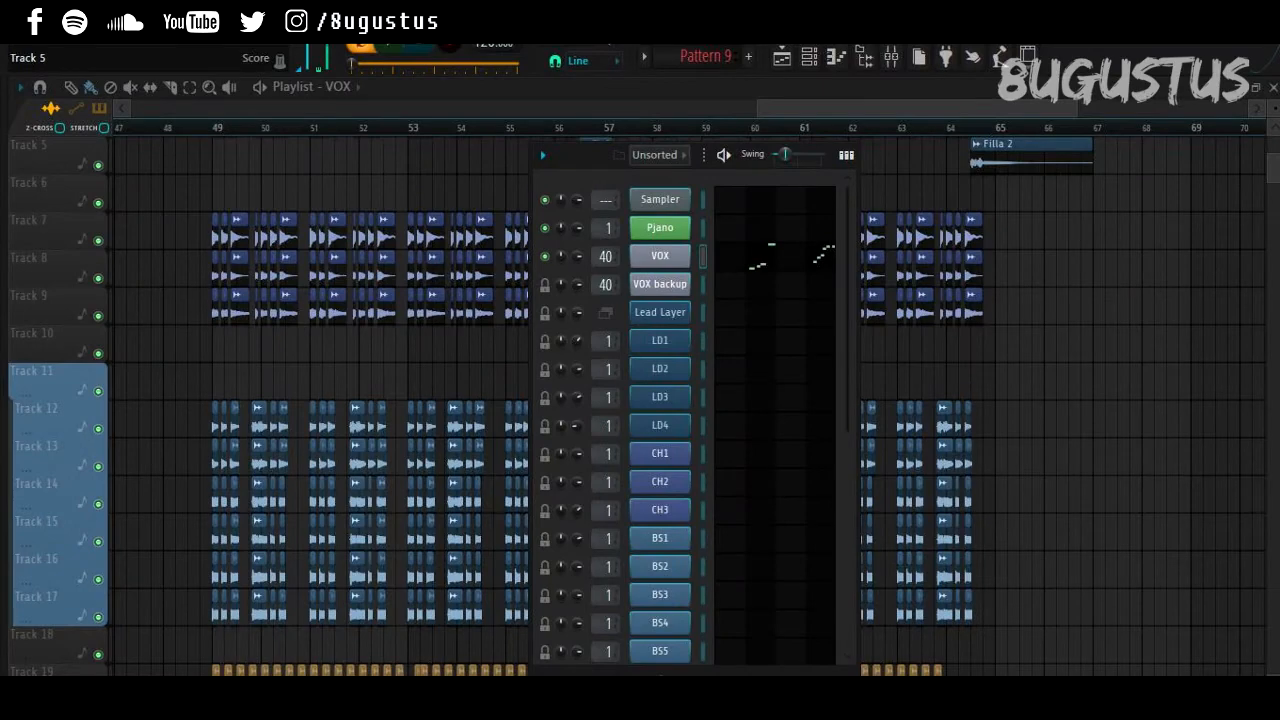
Step: Scrub and scroll through the VOX vocal-chop markers in the piano roll, then return to the playlist
left_click_drag(582, 155, 578, 145)
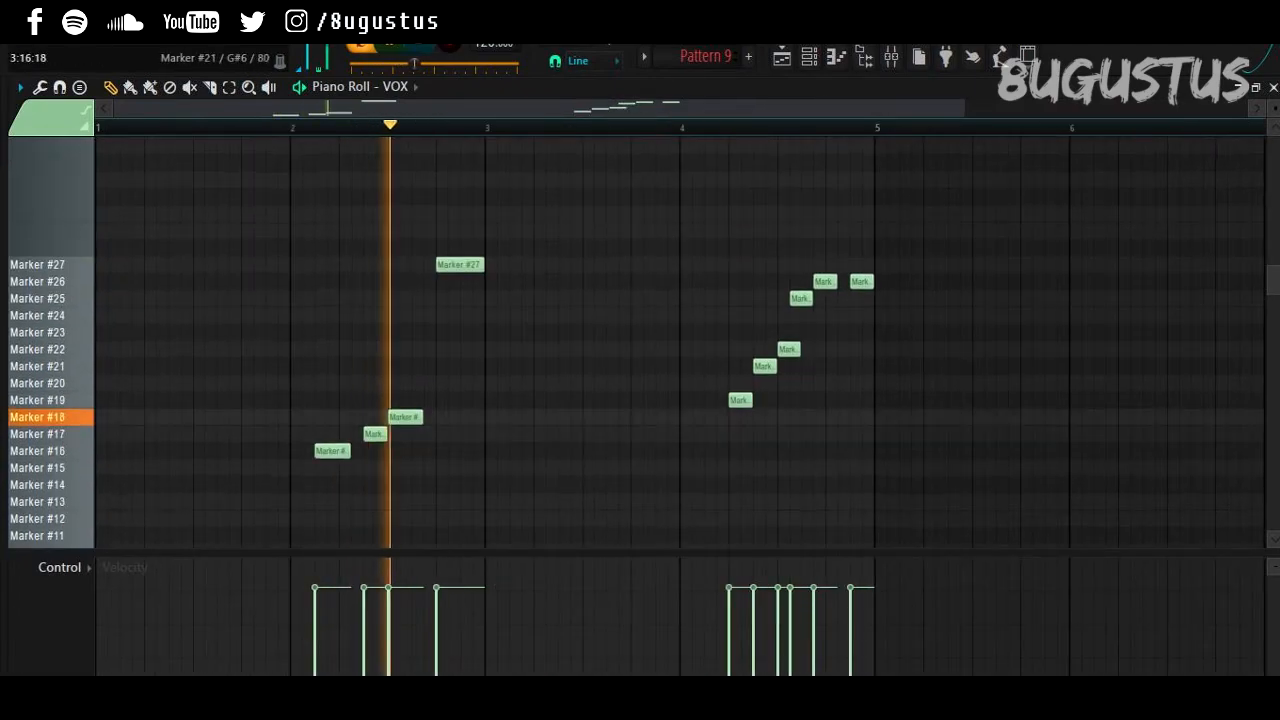
scroll(648, 340, "down", 2)
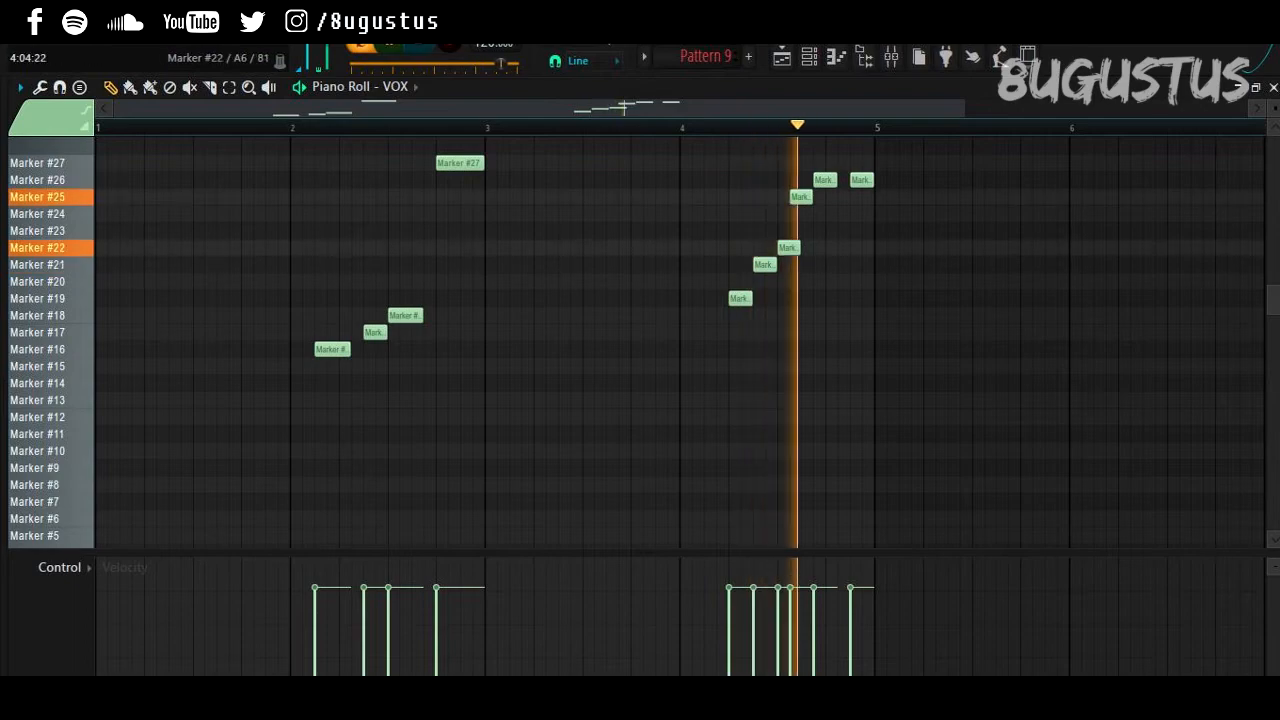
left_click(782, 56)
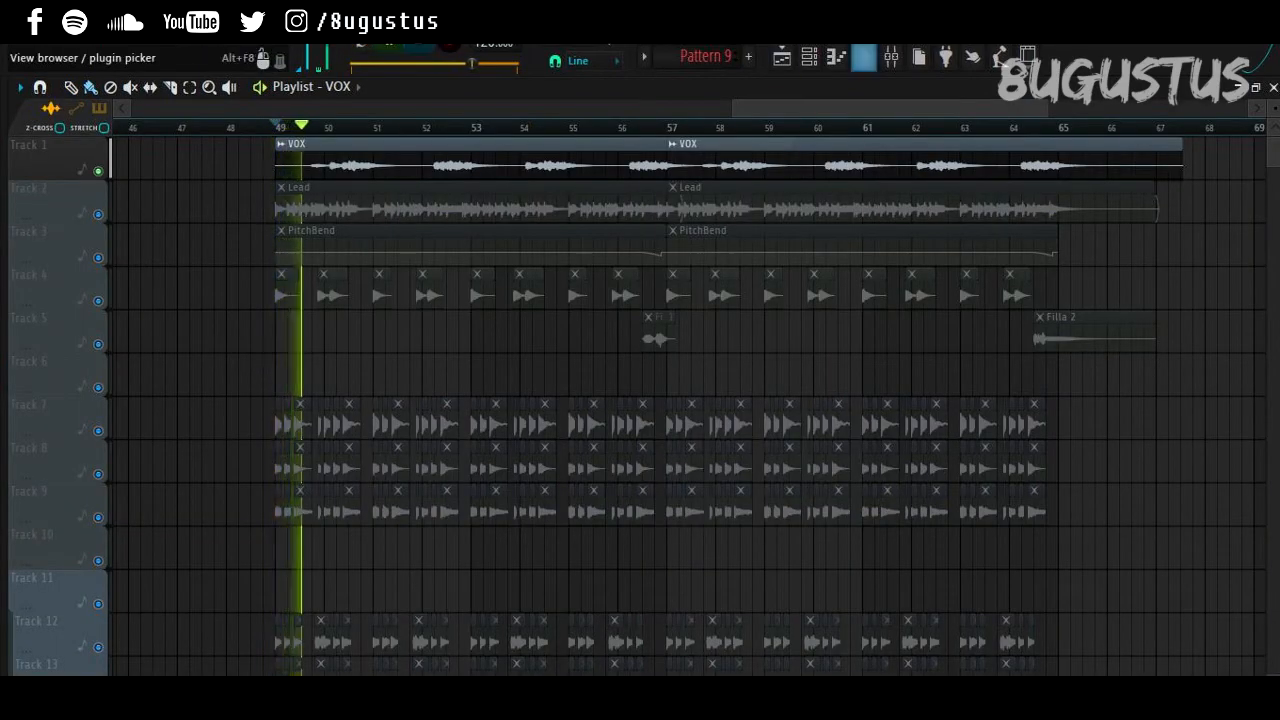
left_click(890, 57)
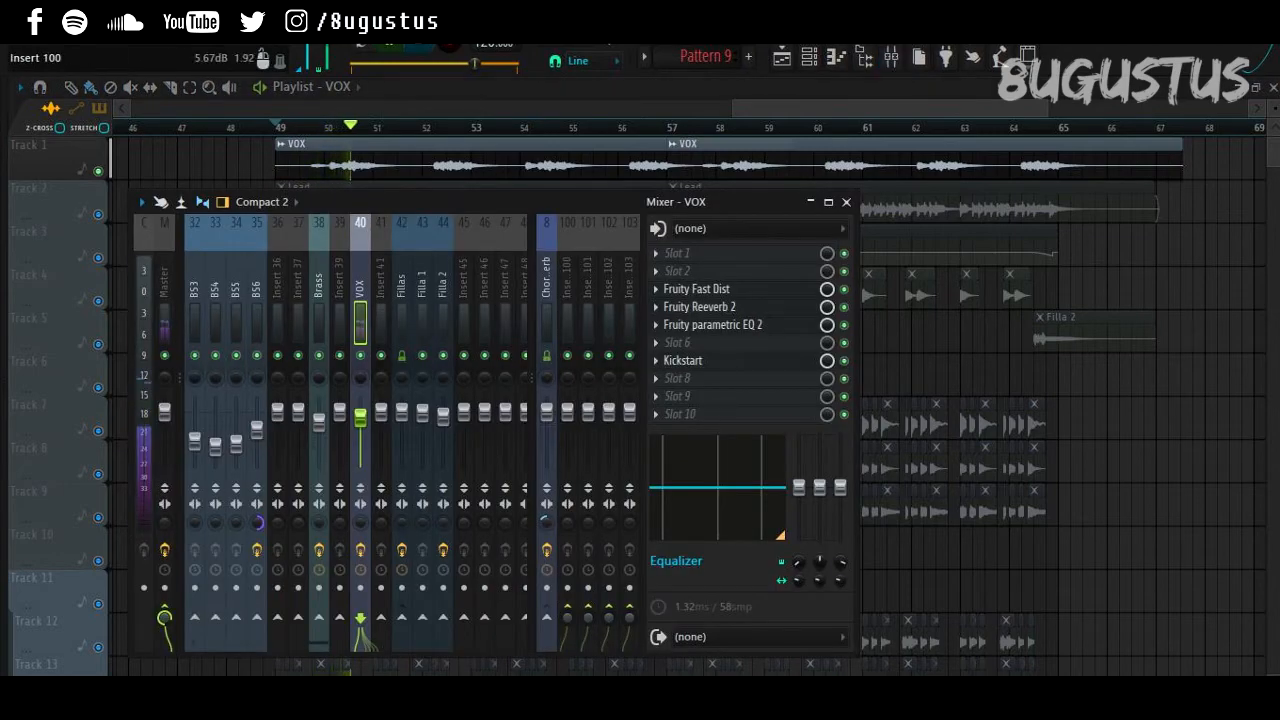
left_click(697, 288)
left_click(697, 141)
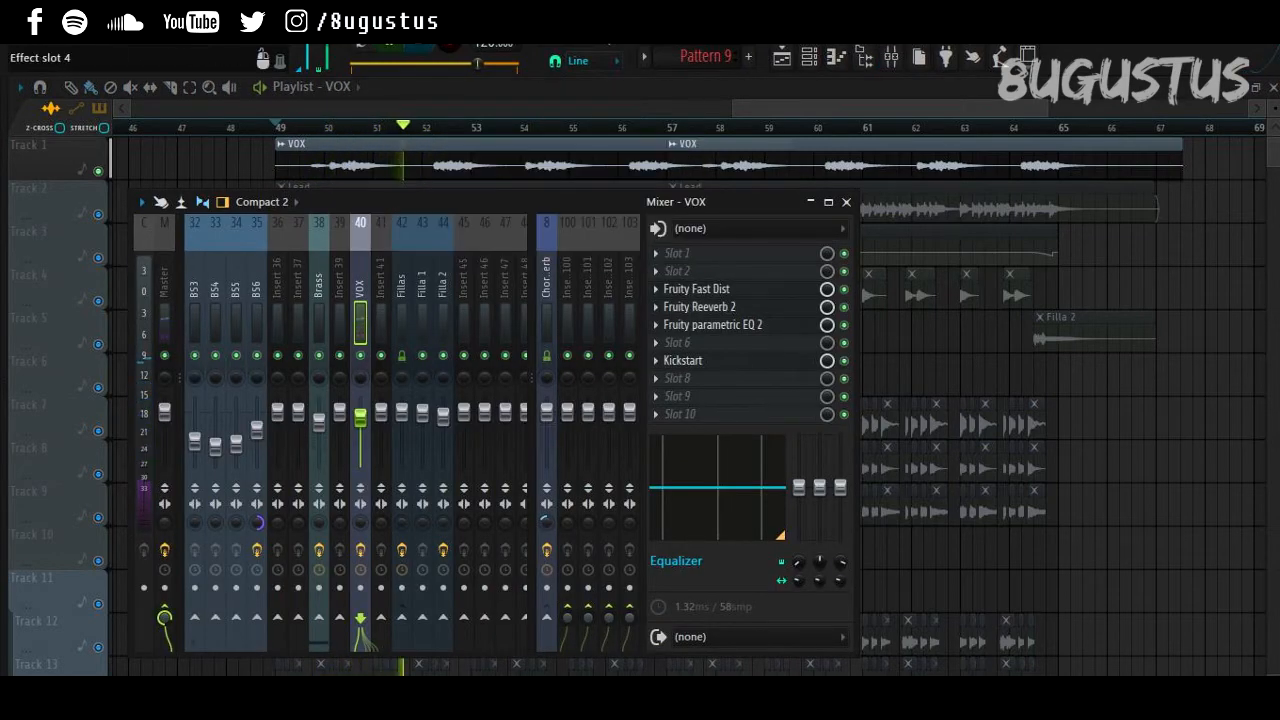
left_click(699, 306)
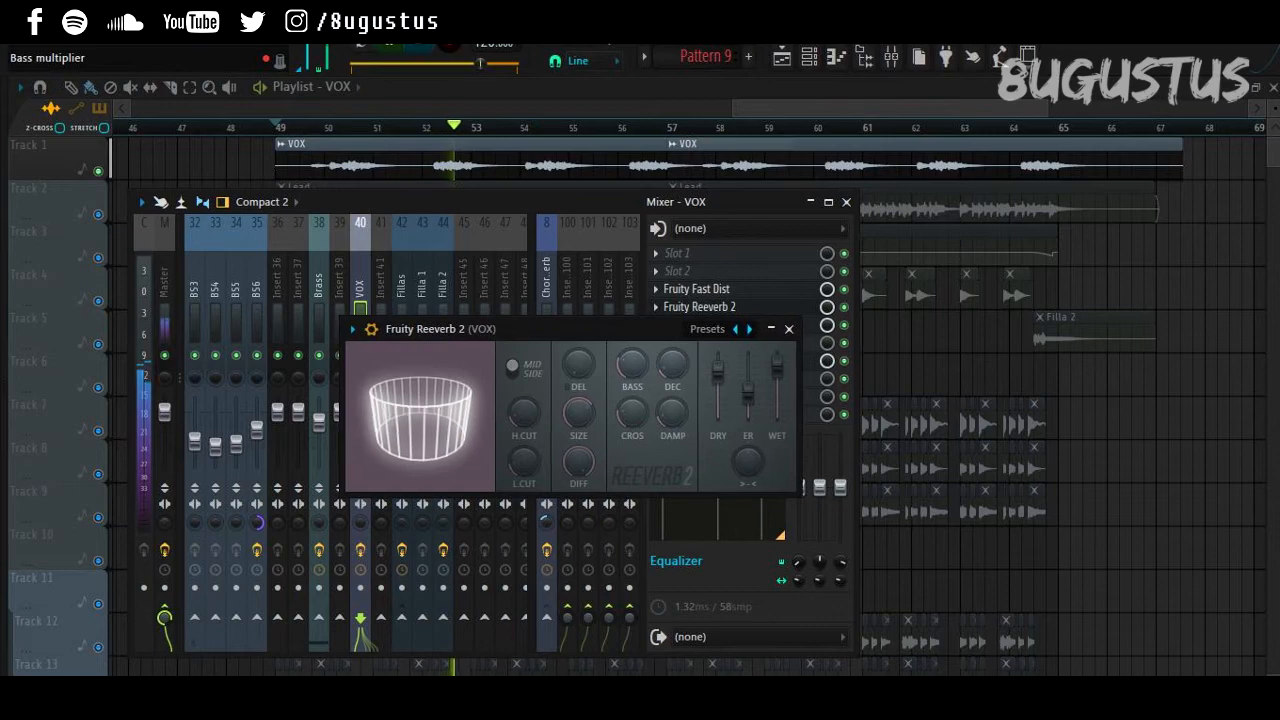
left_click(797, 321)
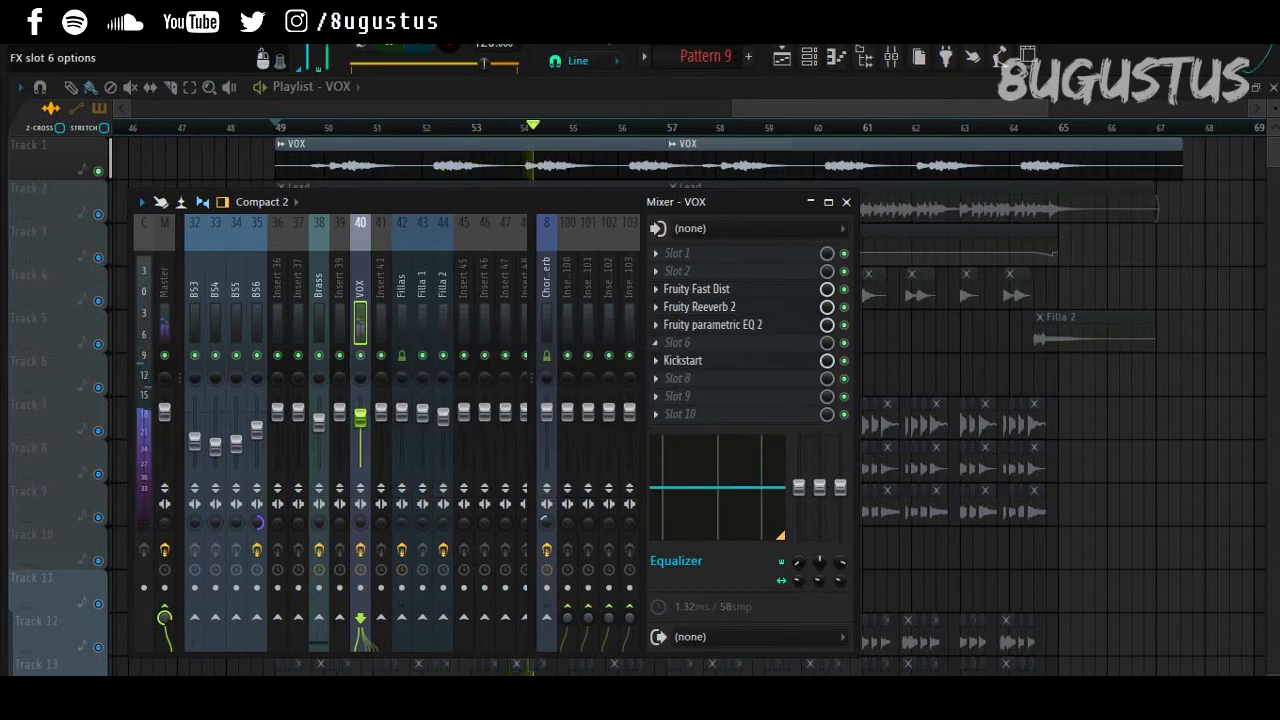
left_click(712, 324)
left_click(1114, 171)
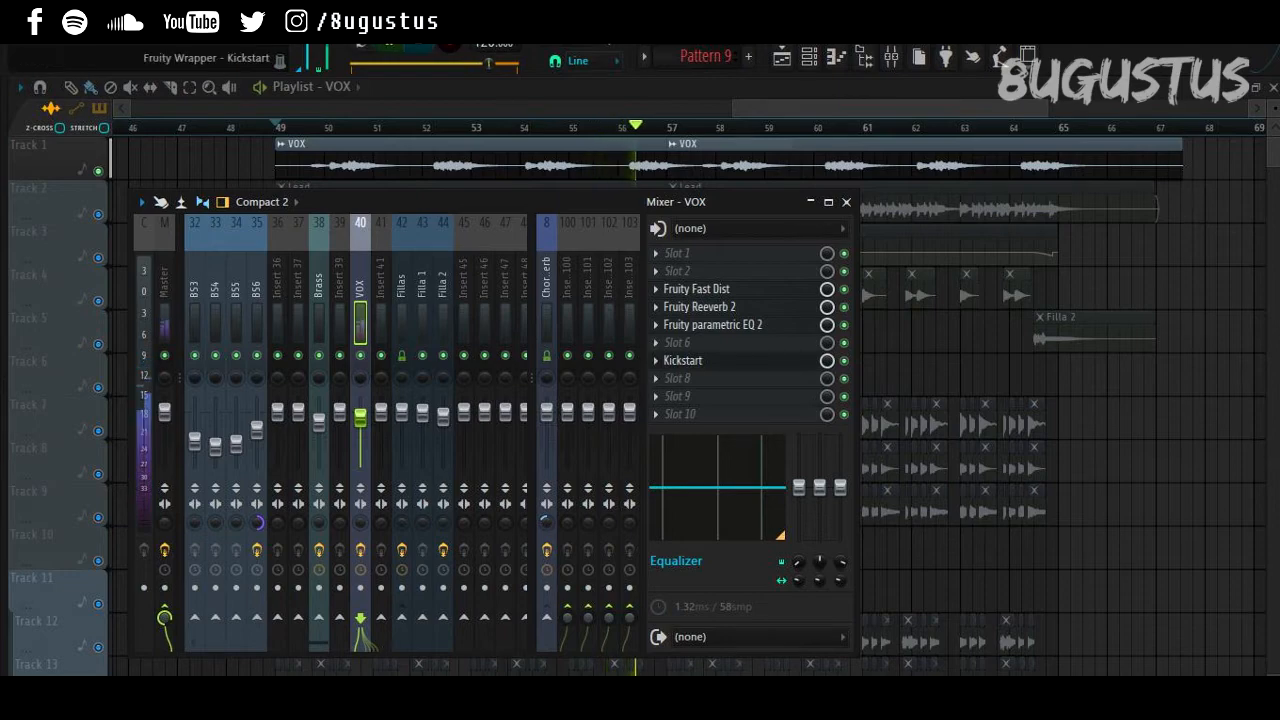
left_click(682, 360)
left_click(1204, 239)
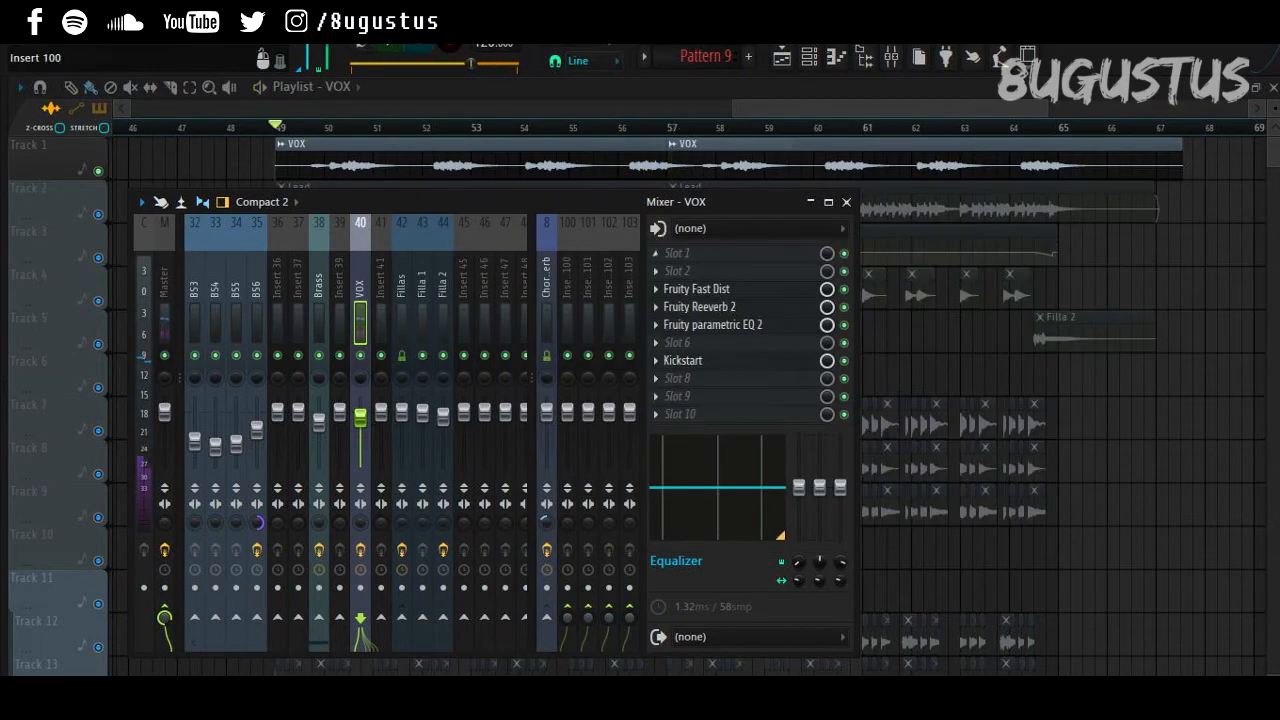
key("F9")
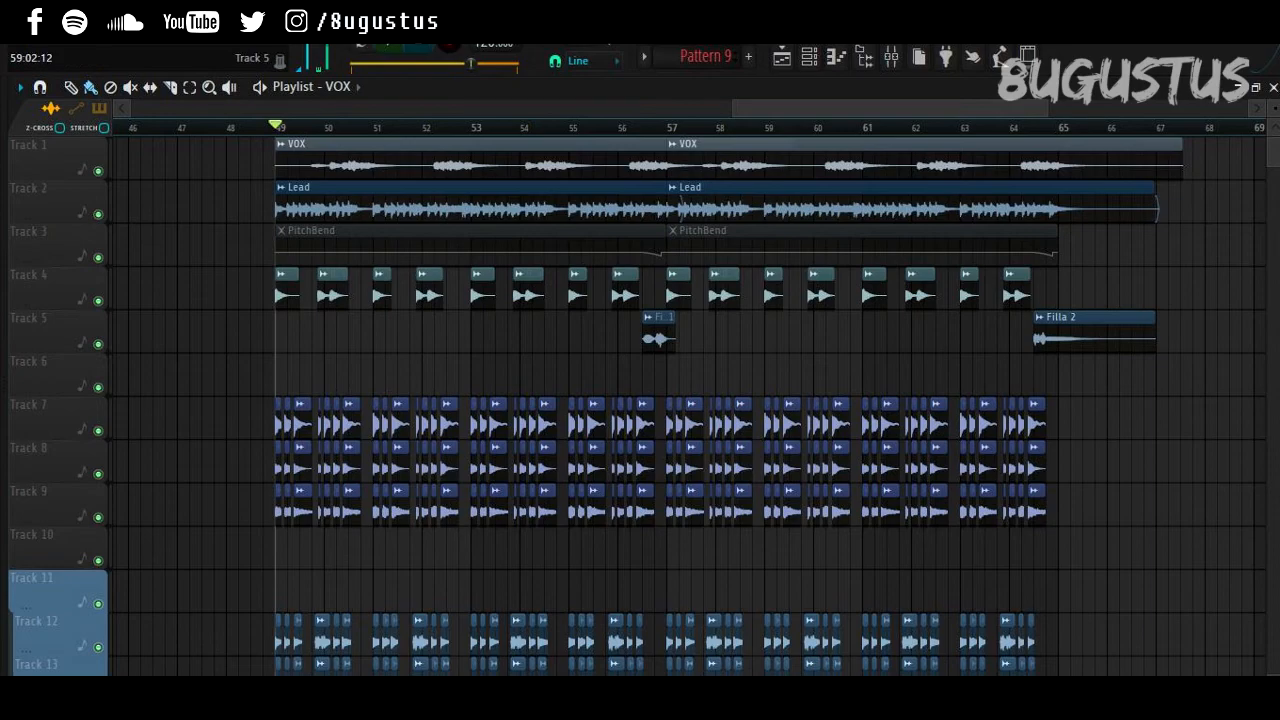
scroll(640, 400, "down", 10)
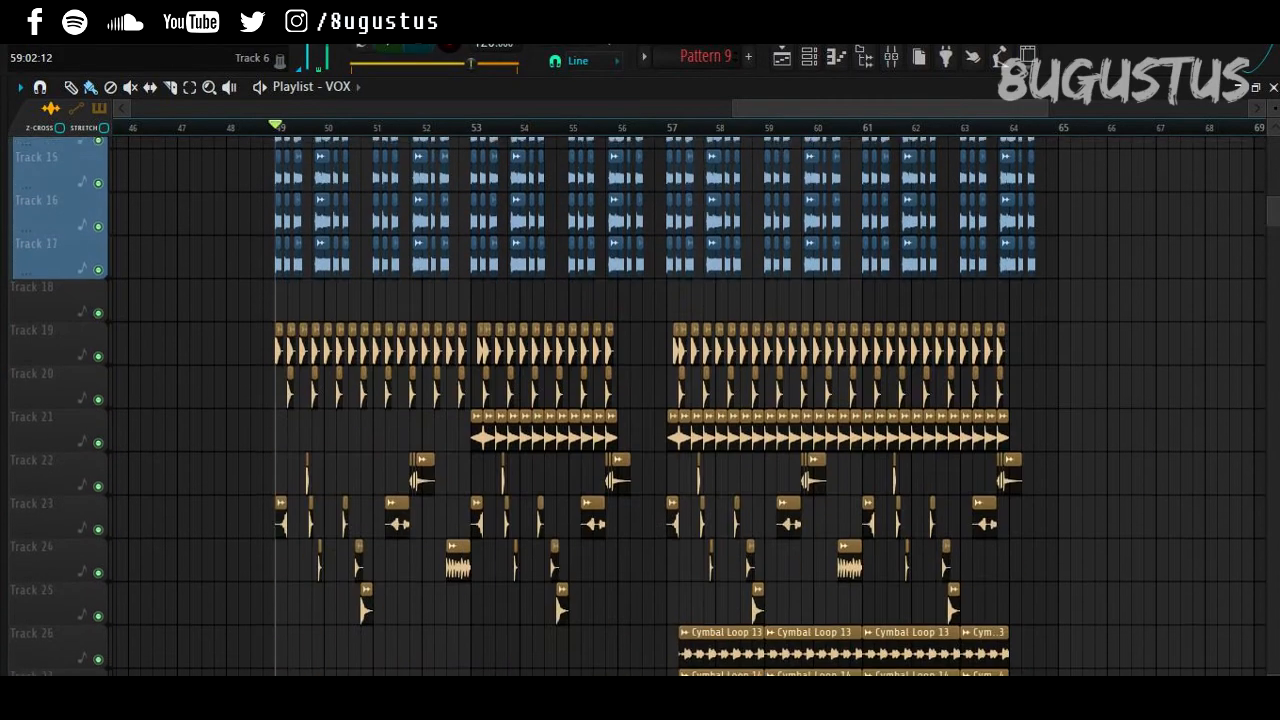
scroll(637, 406, "up", 10)
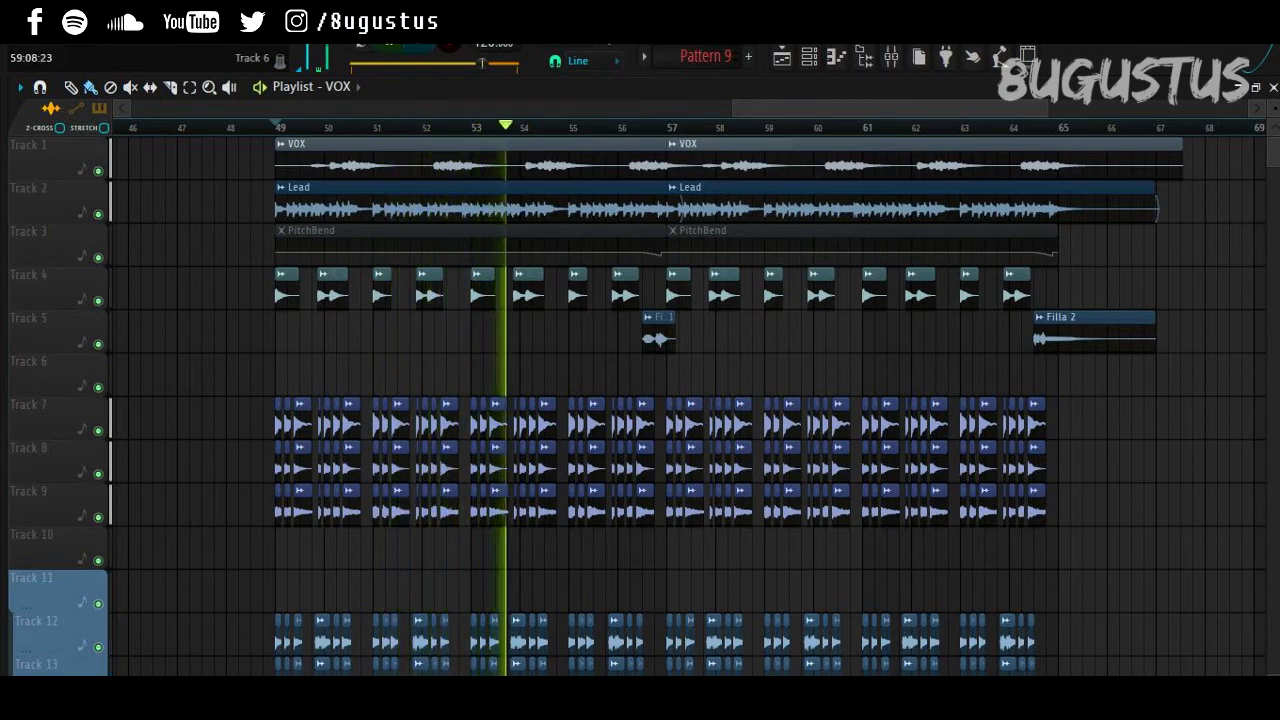
scroll(640, 400, "down", 10)
scroll(640, 400, "down", 4)
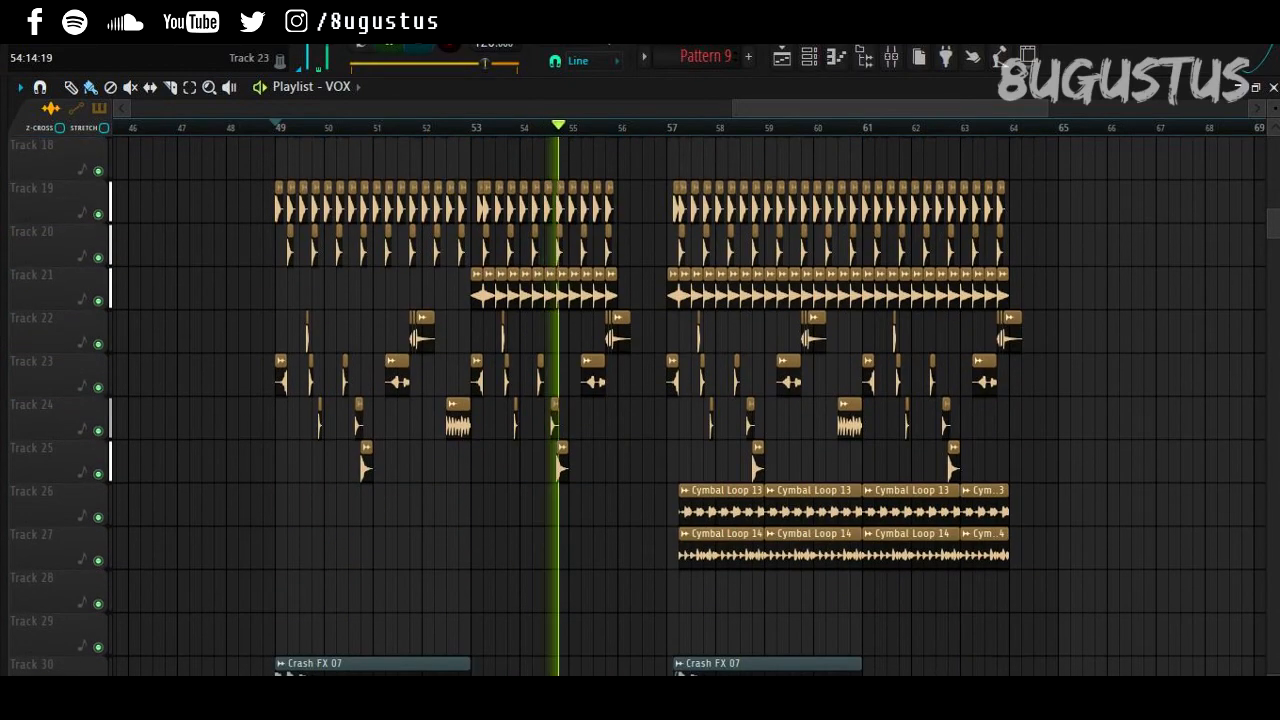
scroll(640, 400, "up", 10)
scroll(640, 400, "up", 3)
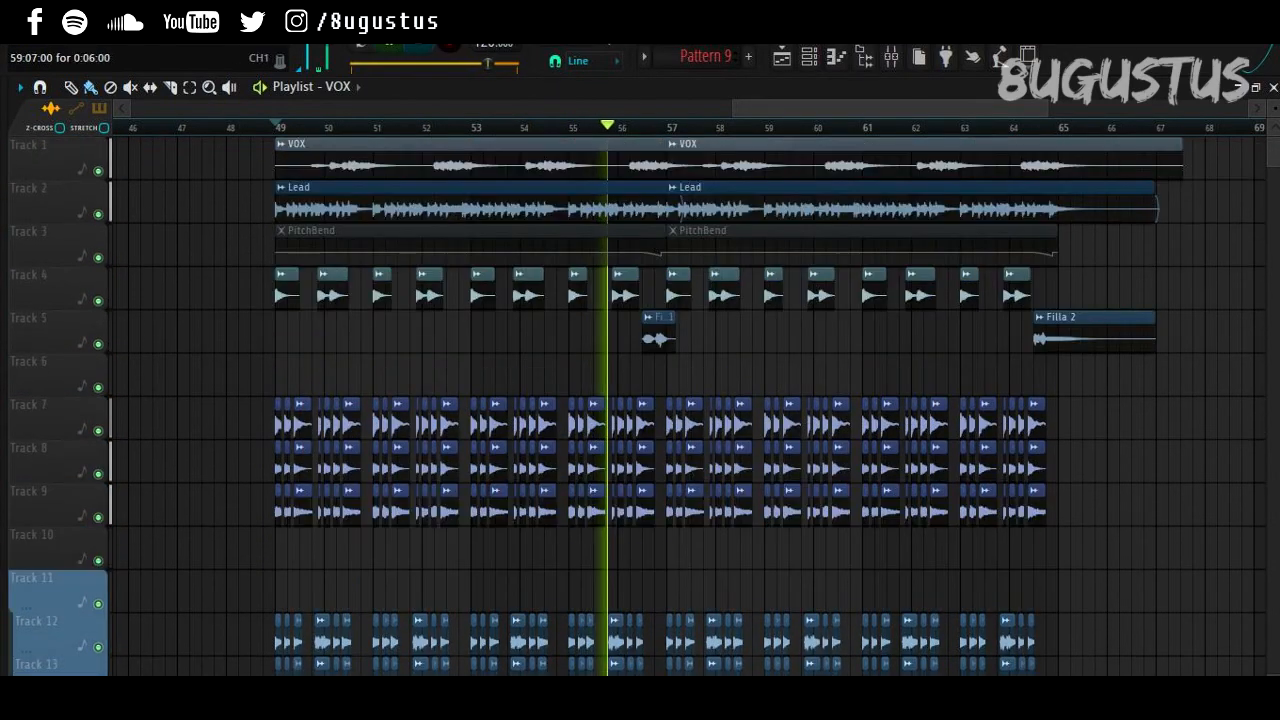